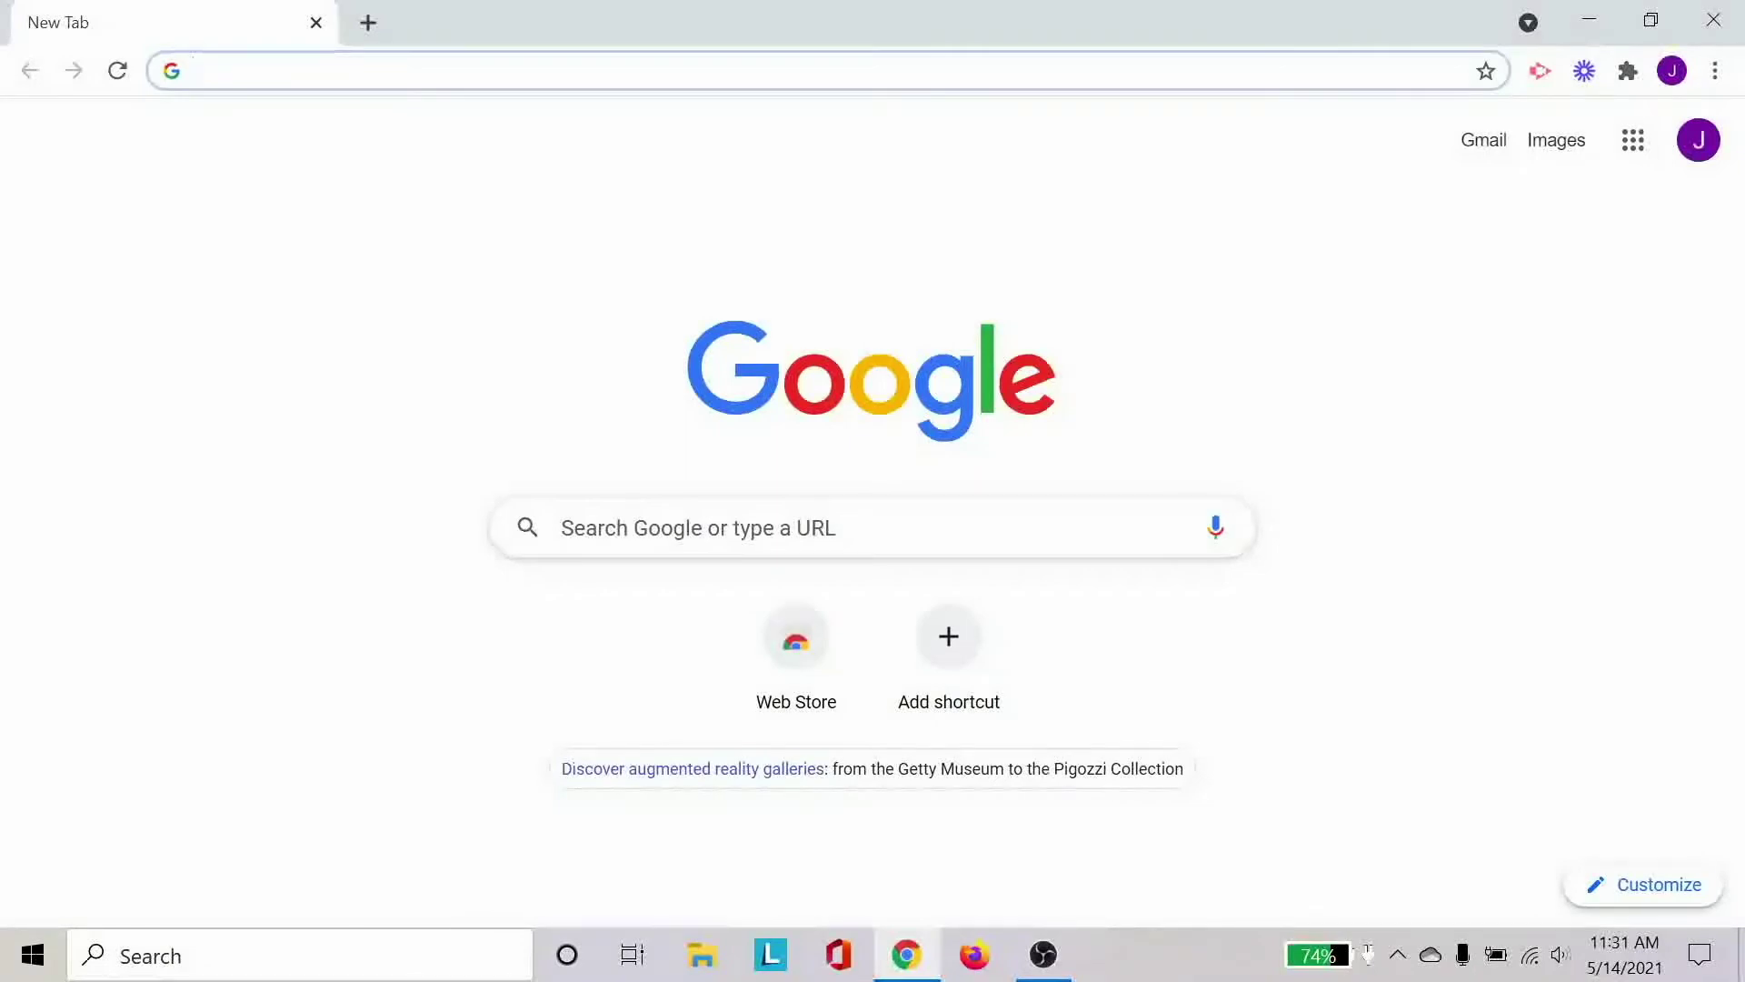
Load 192.168.230.1 in Chrome; it times out with ERR_CONNECTION_TIMED_OUT.
type("192.168")
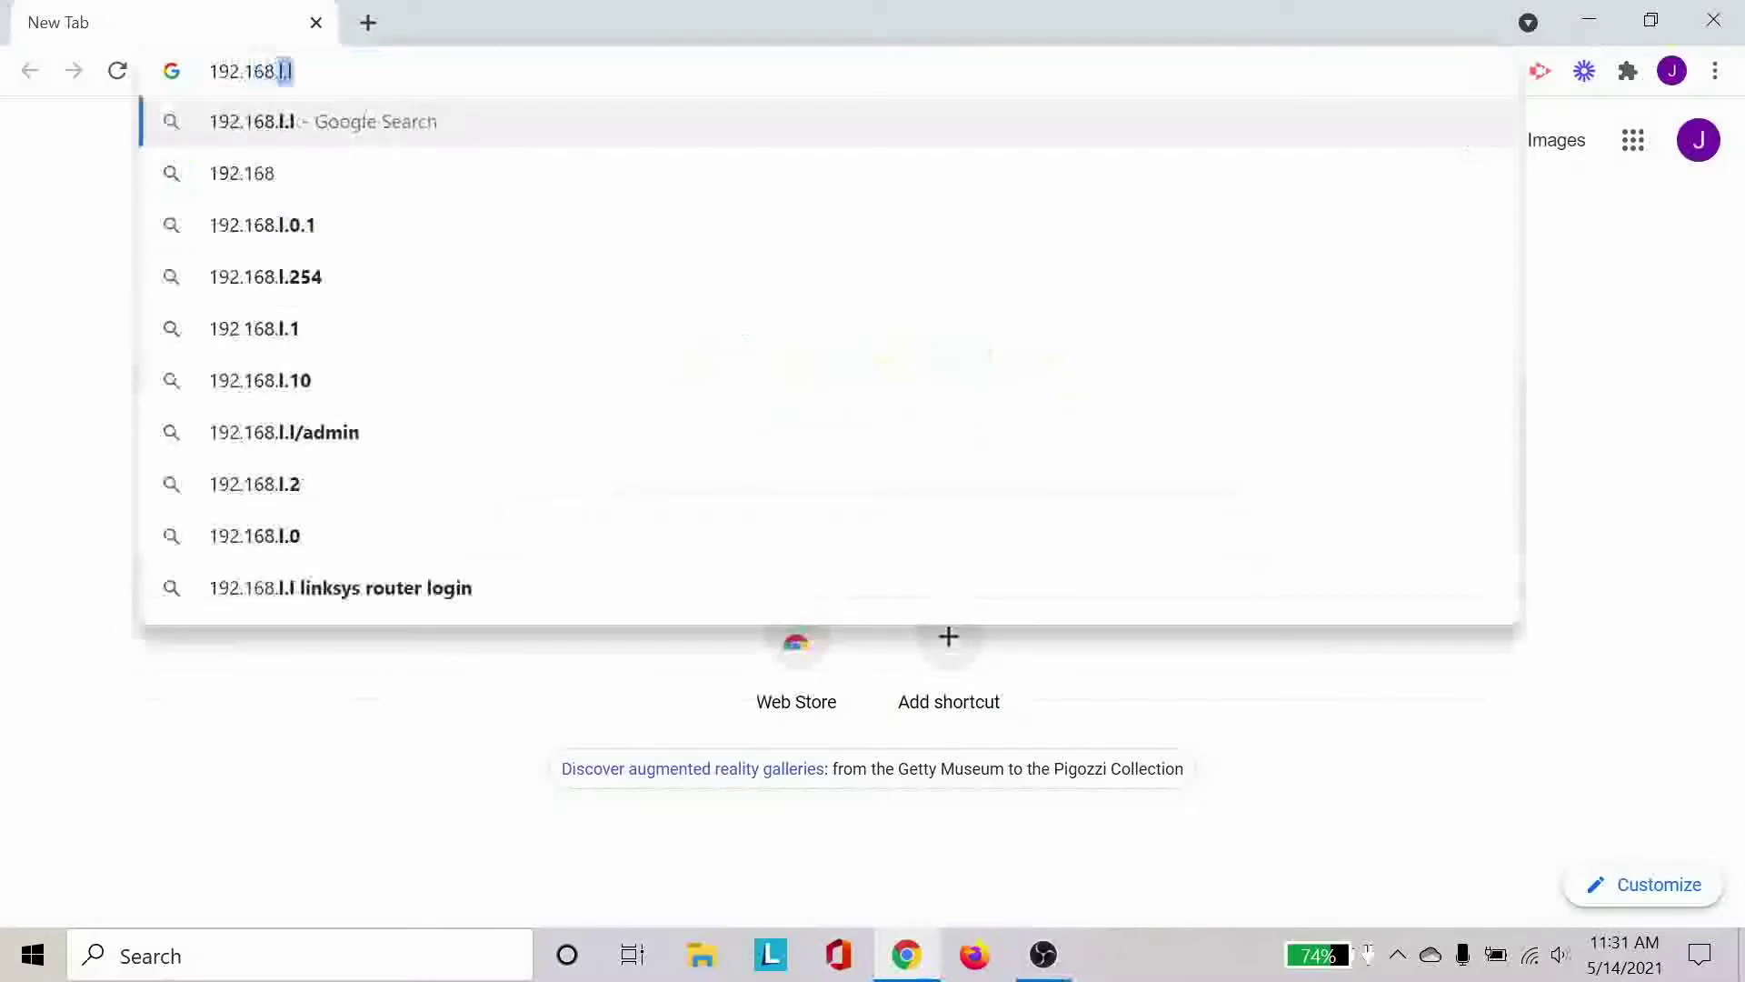
type(".230.1")
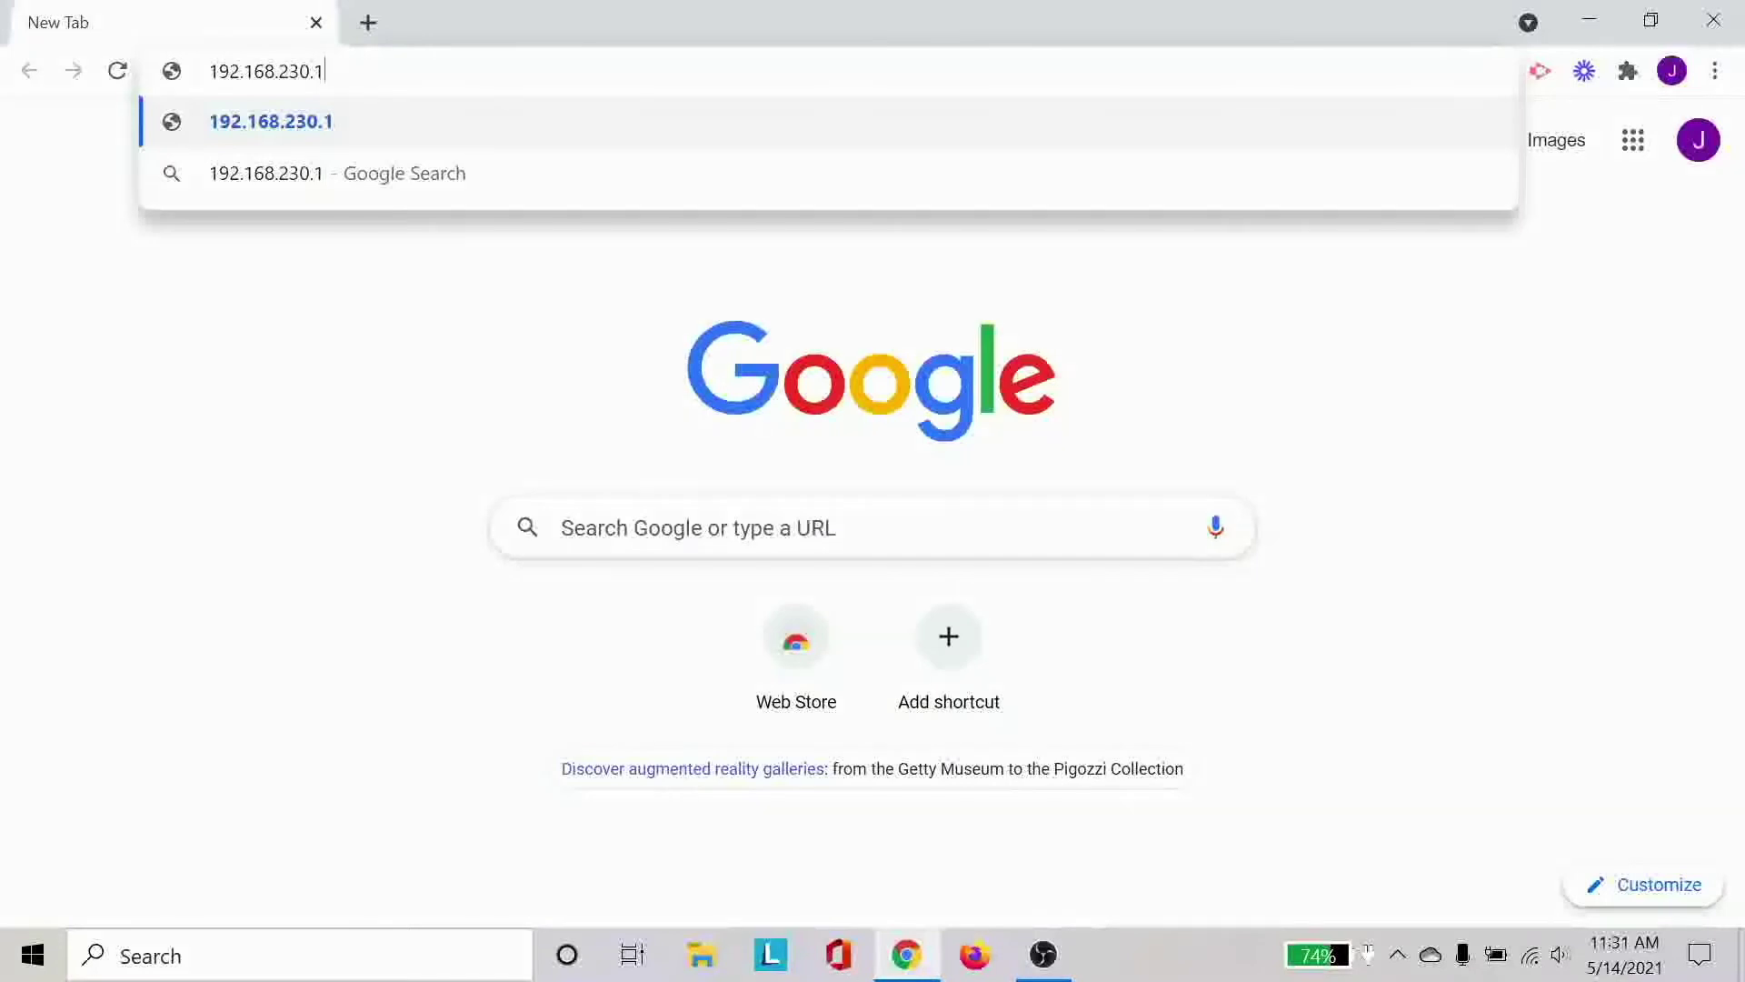
key("Return")
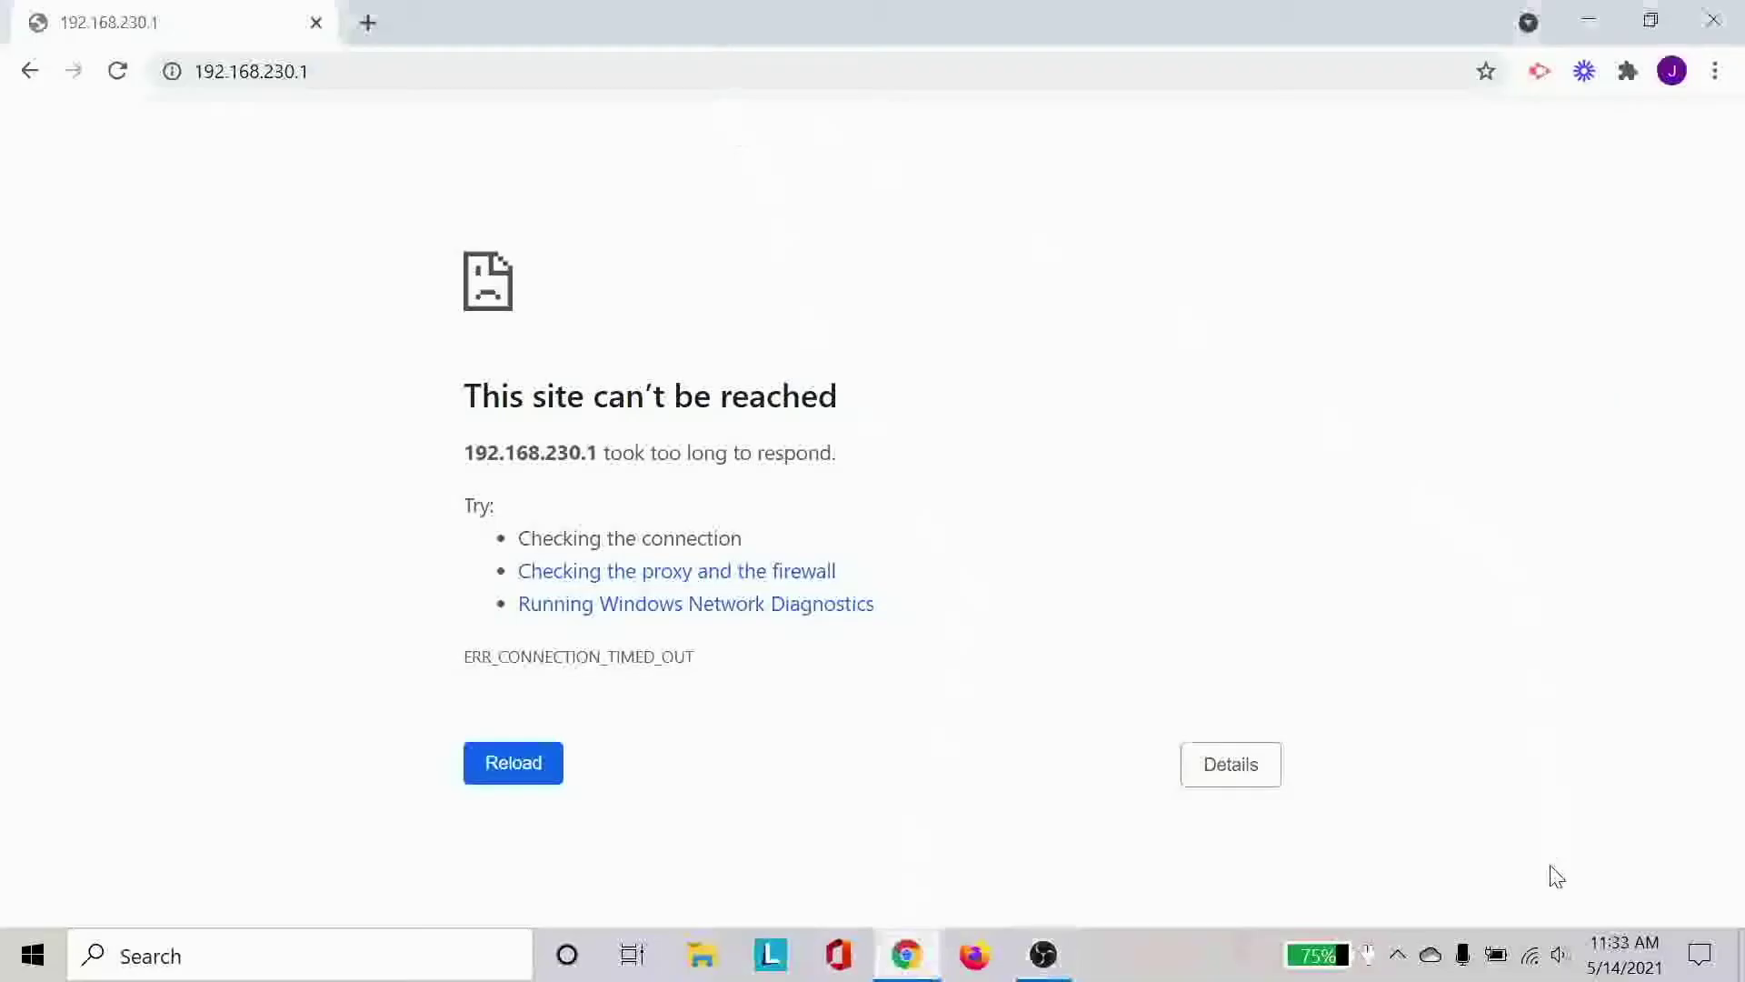
Confirm the laptop is on the RAK7258_AC06 Wi-Fi and reload the gateway's LuCI login page.
left_click(1529, 955)
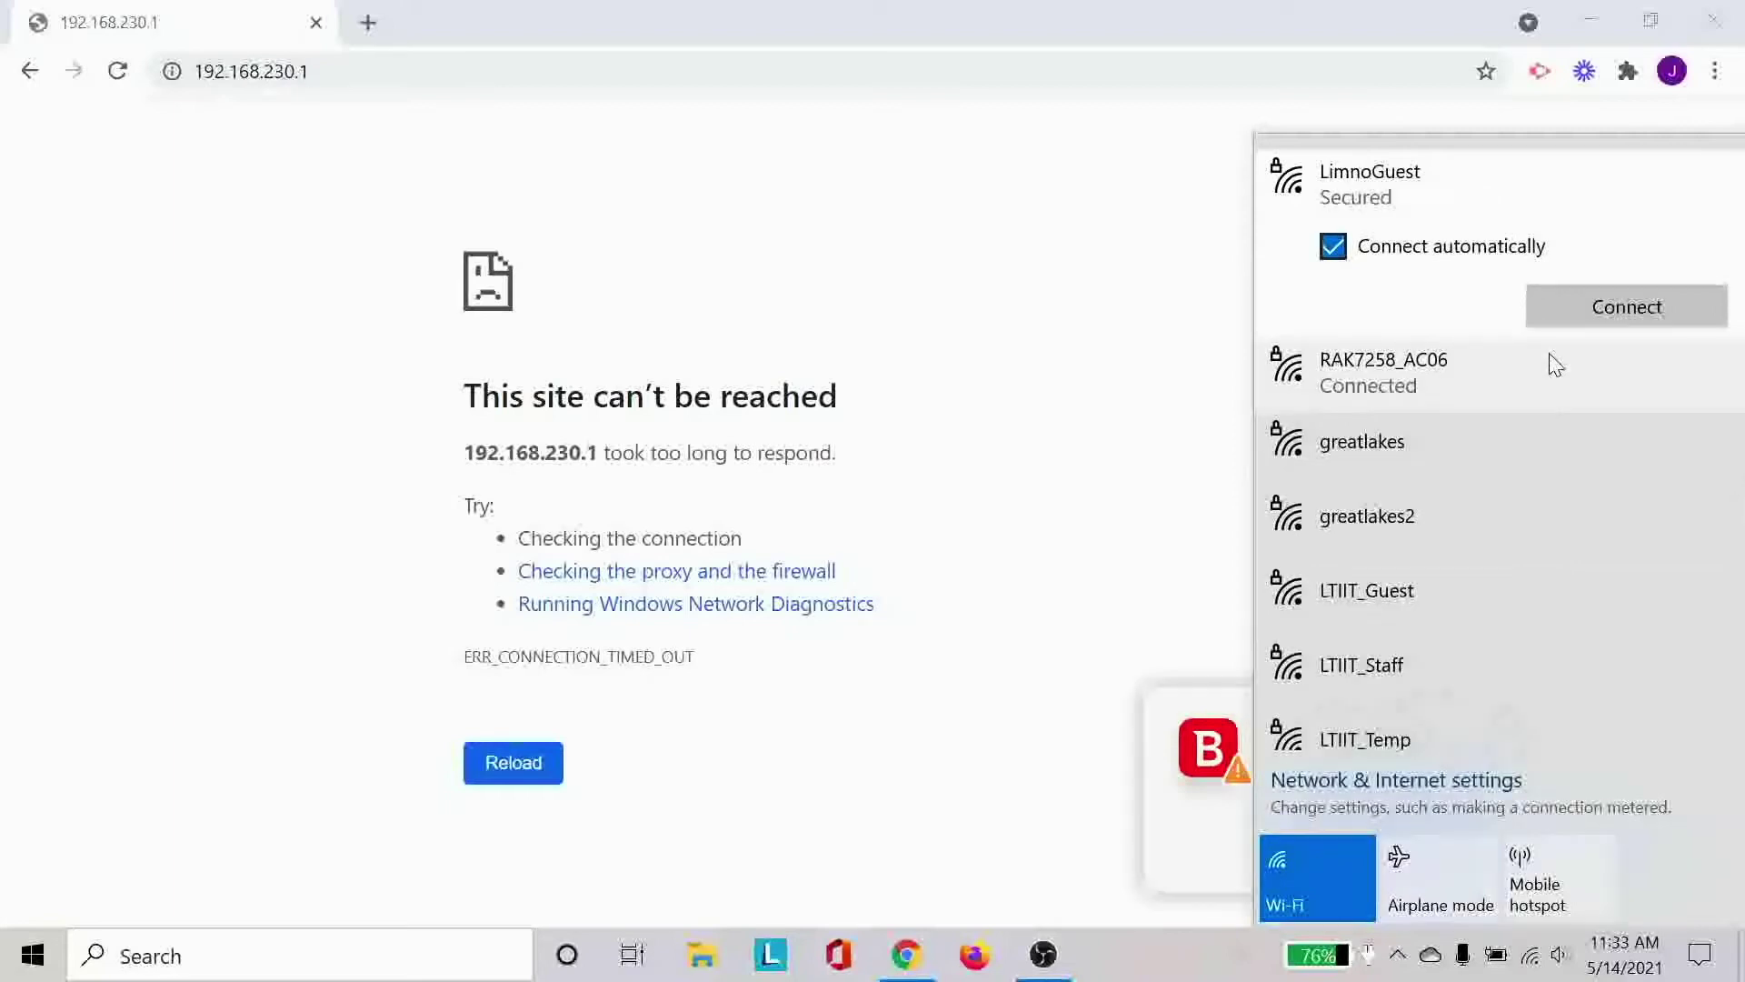
right_click(1556, 363)
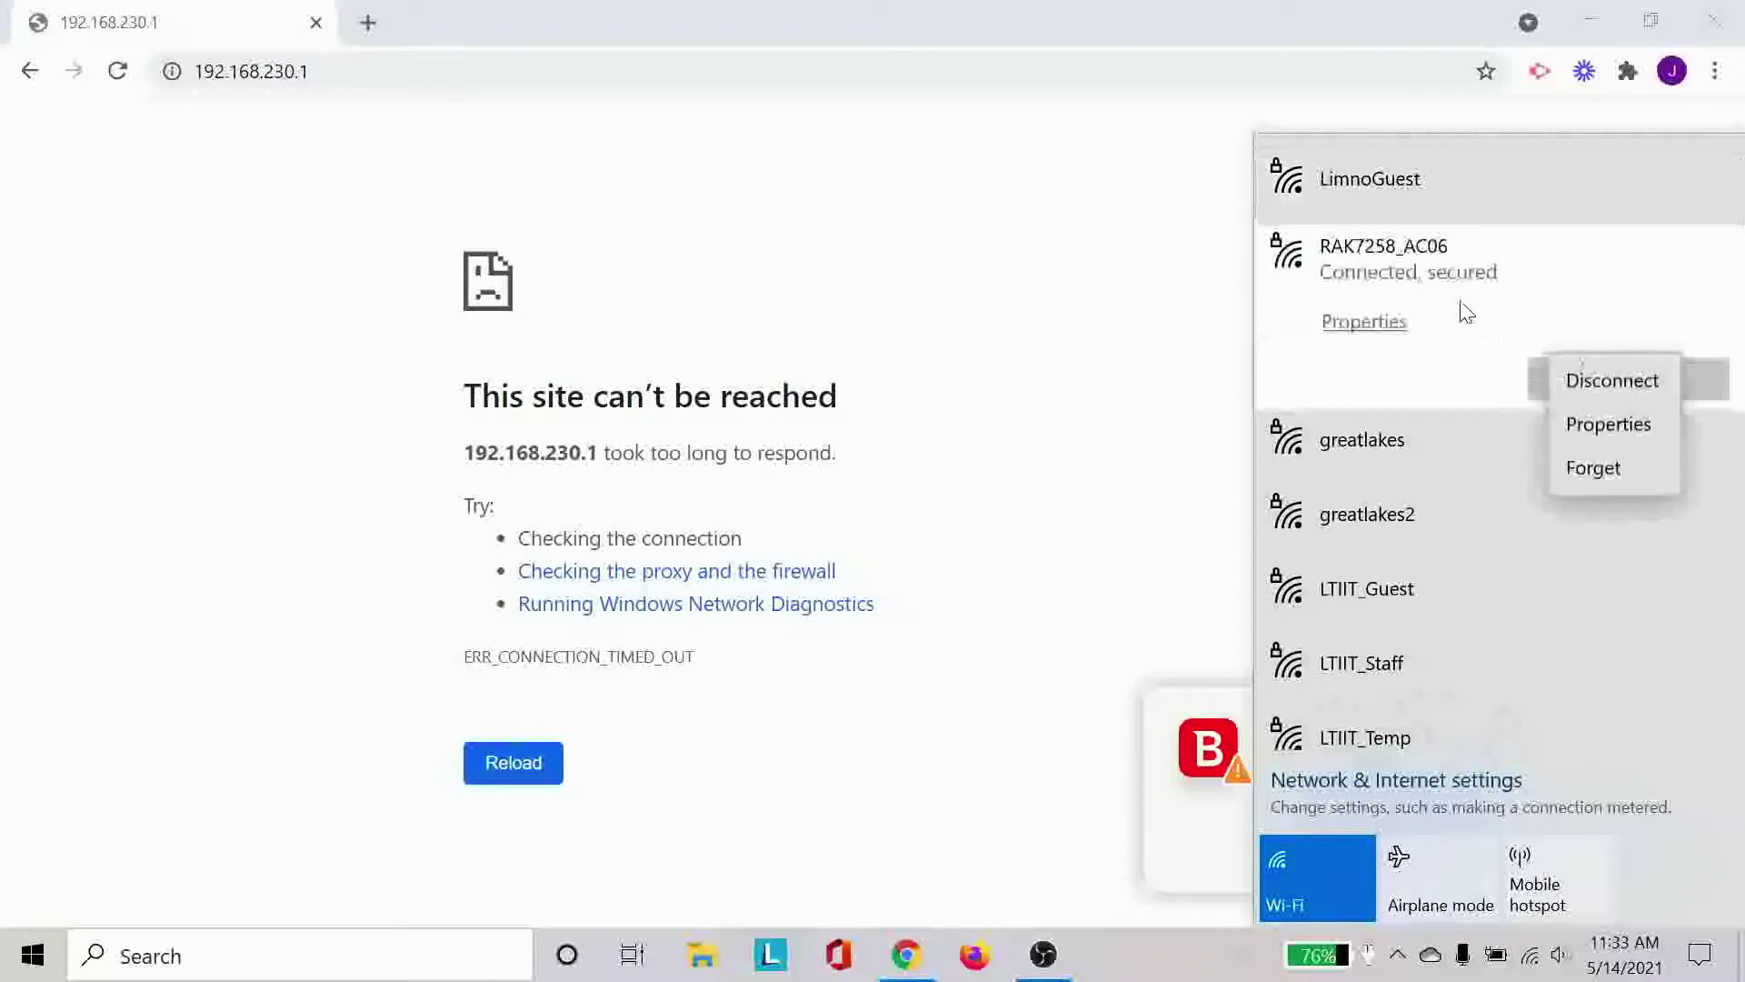
left_click(1482, 319)
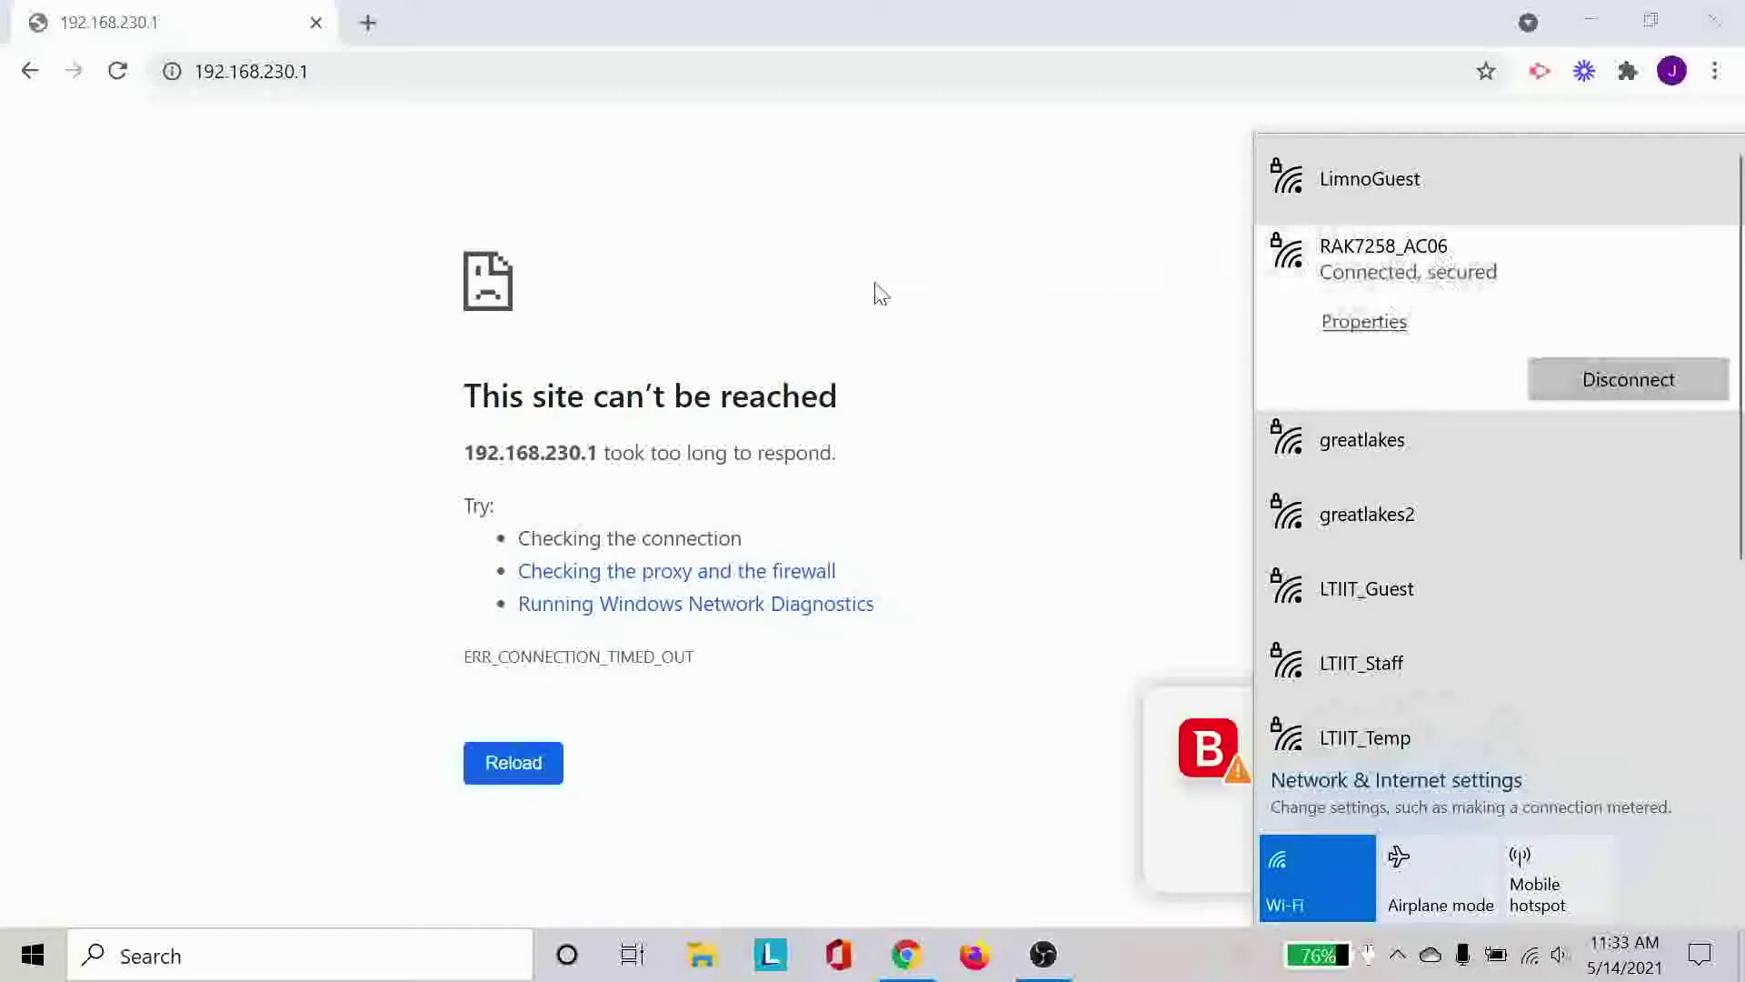
left_click(878, 292)
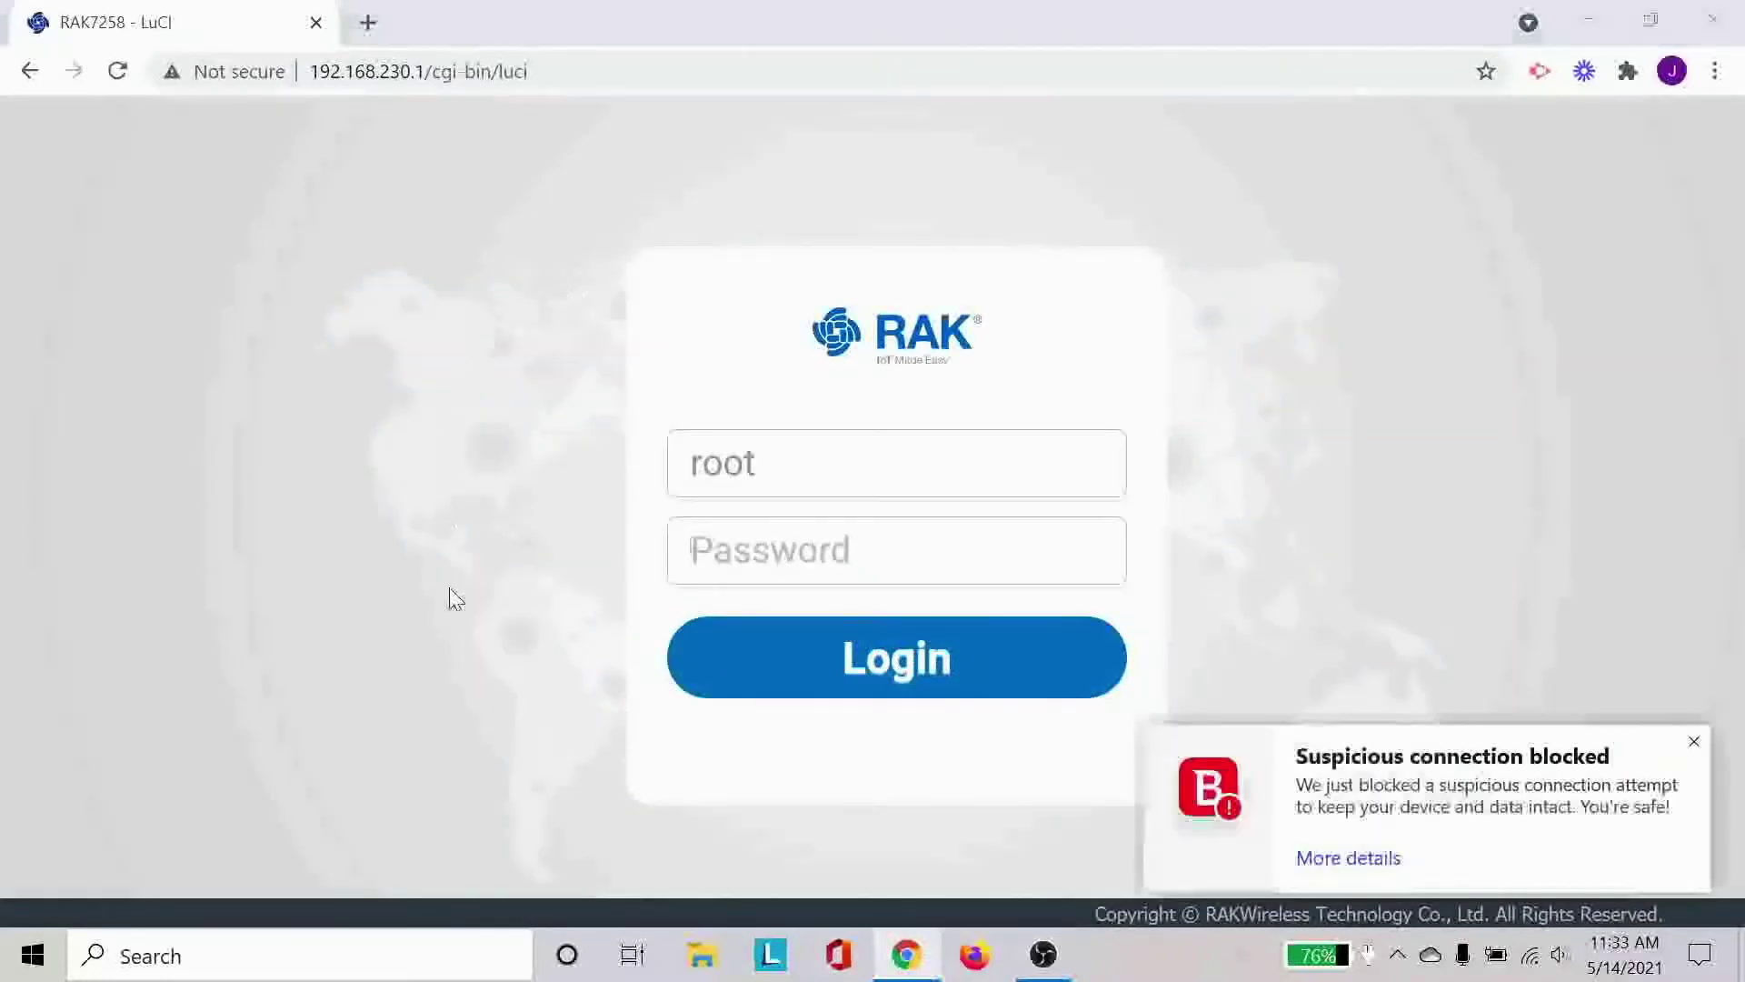
Dismiss the Bitdefender notification and log in as root with the admin password.
left_click(1696, 744)
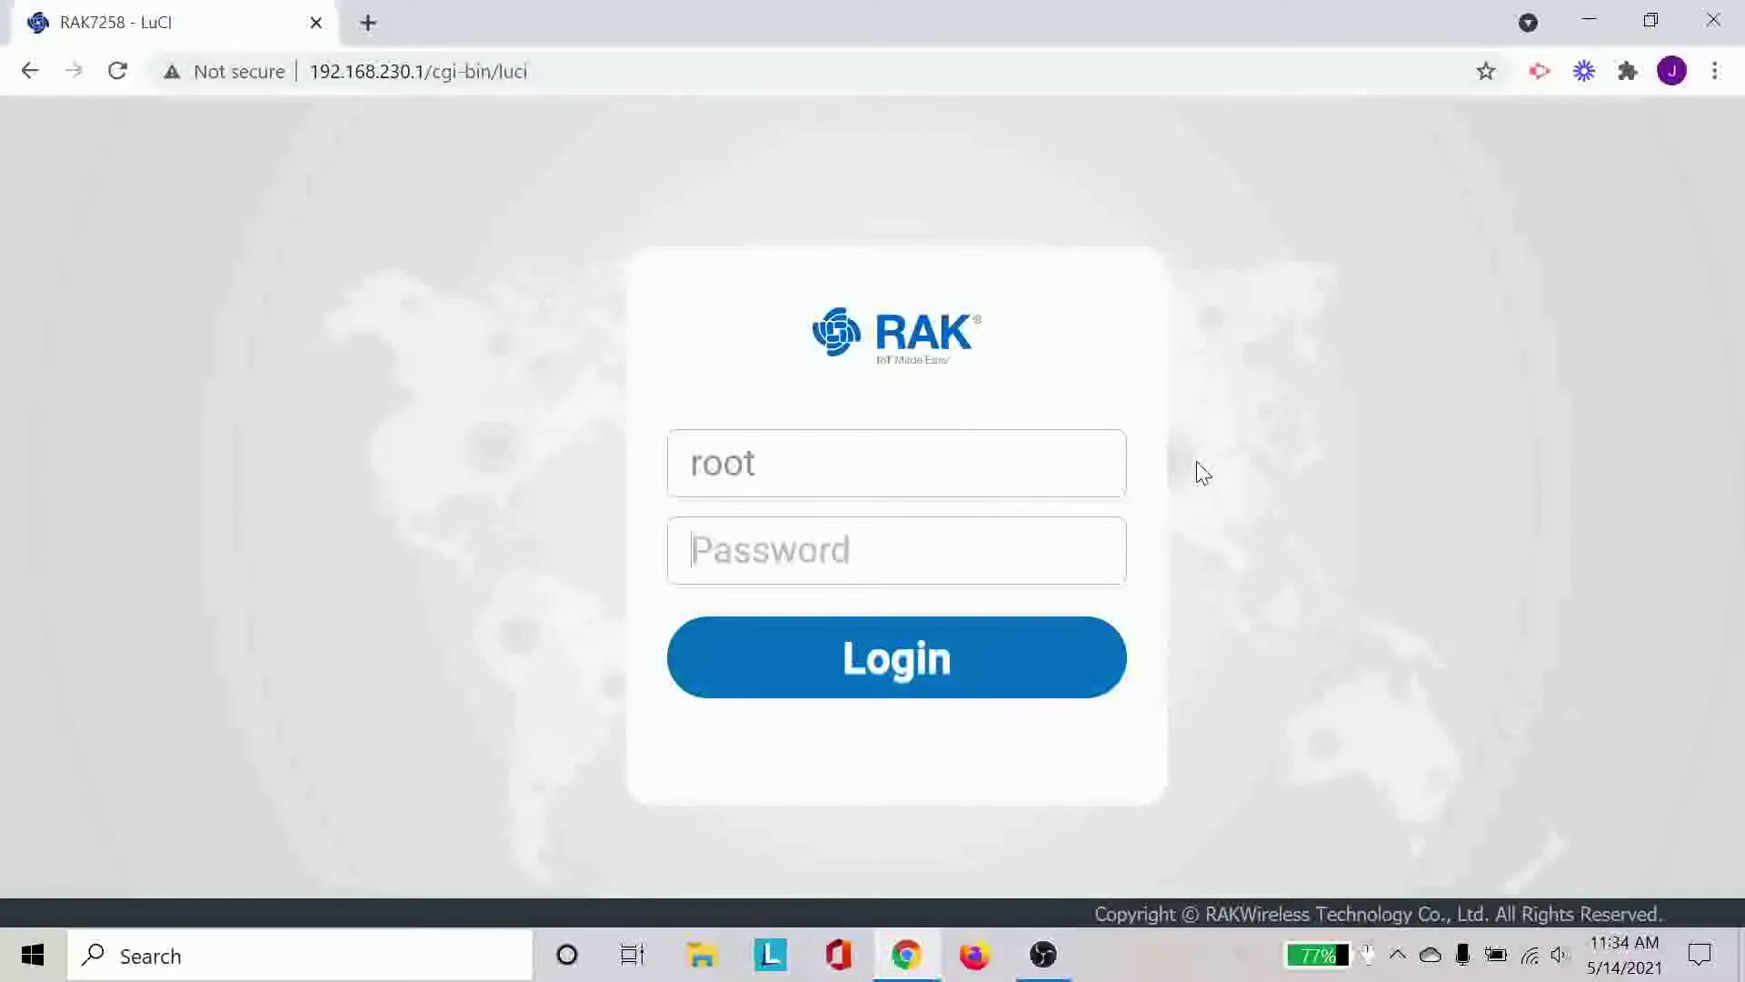
type("ro")
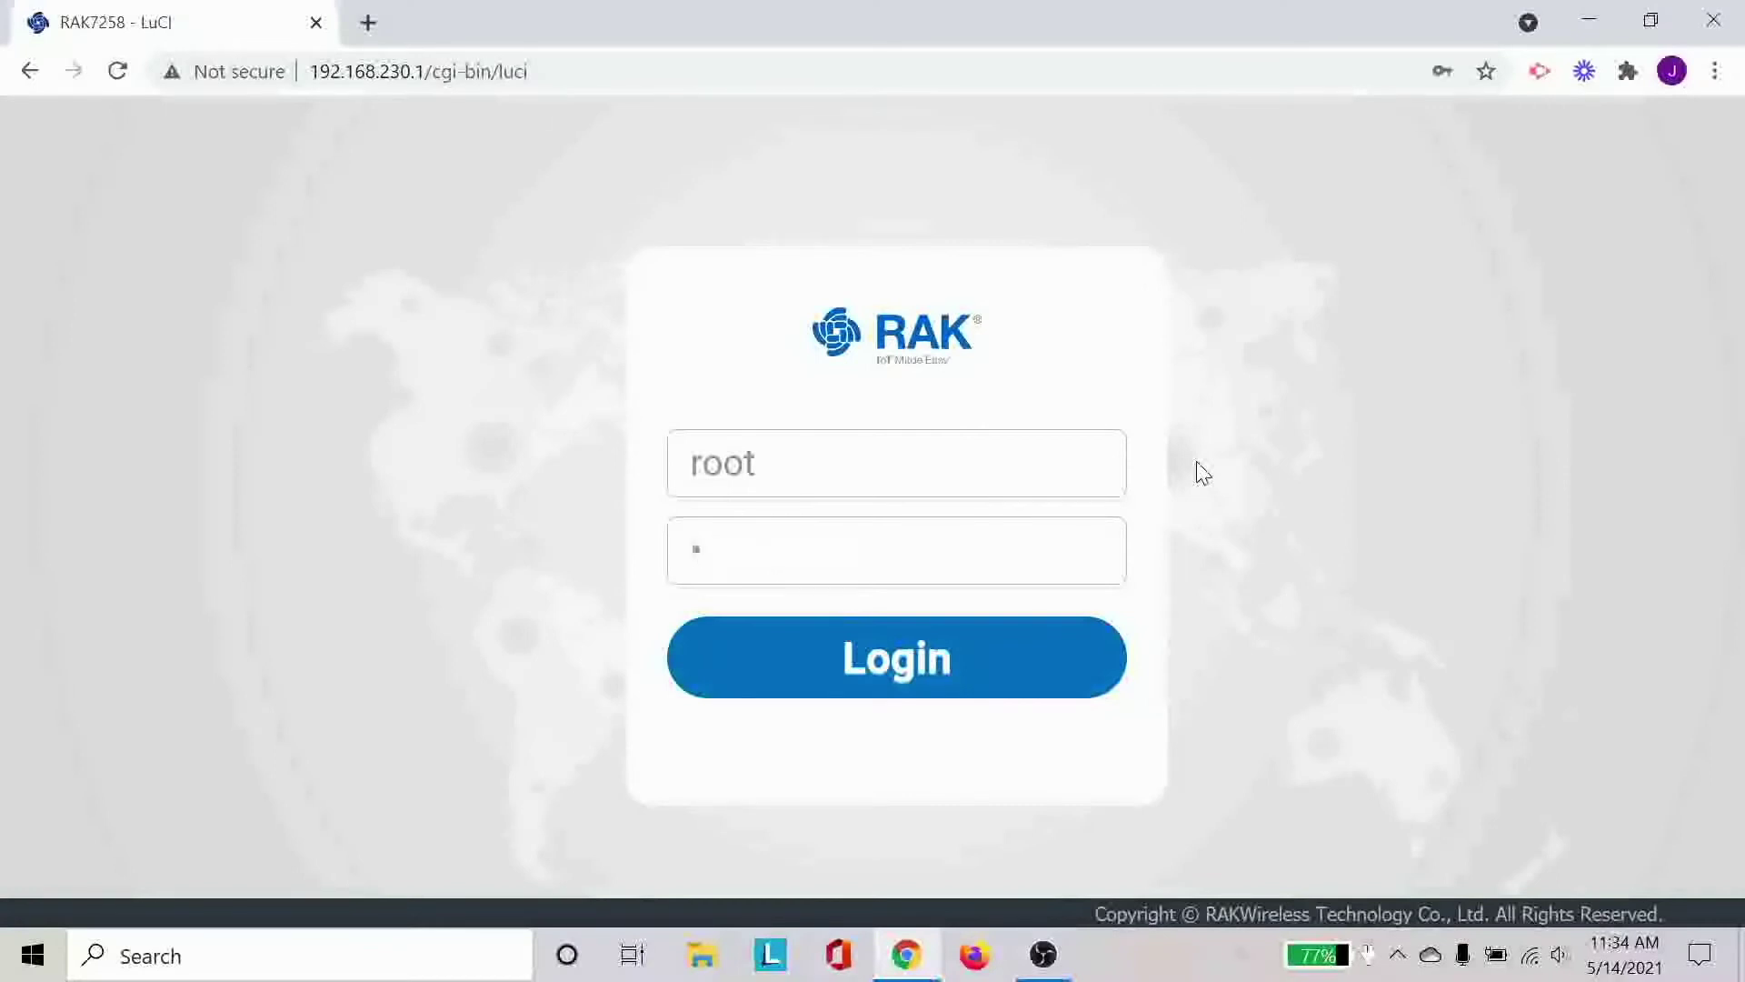
type("ot")
key("Return")
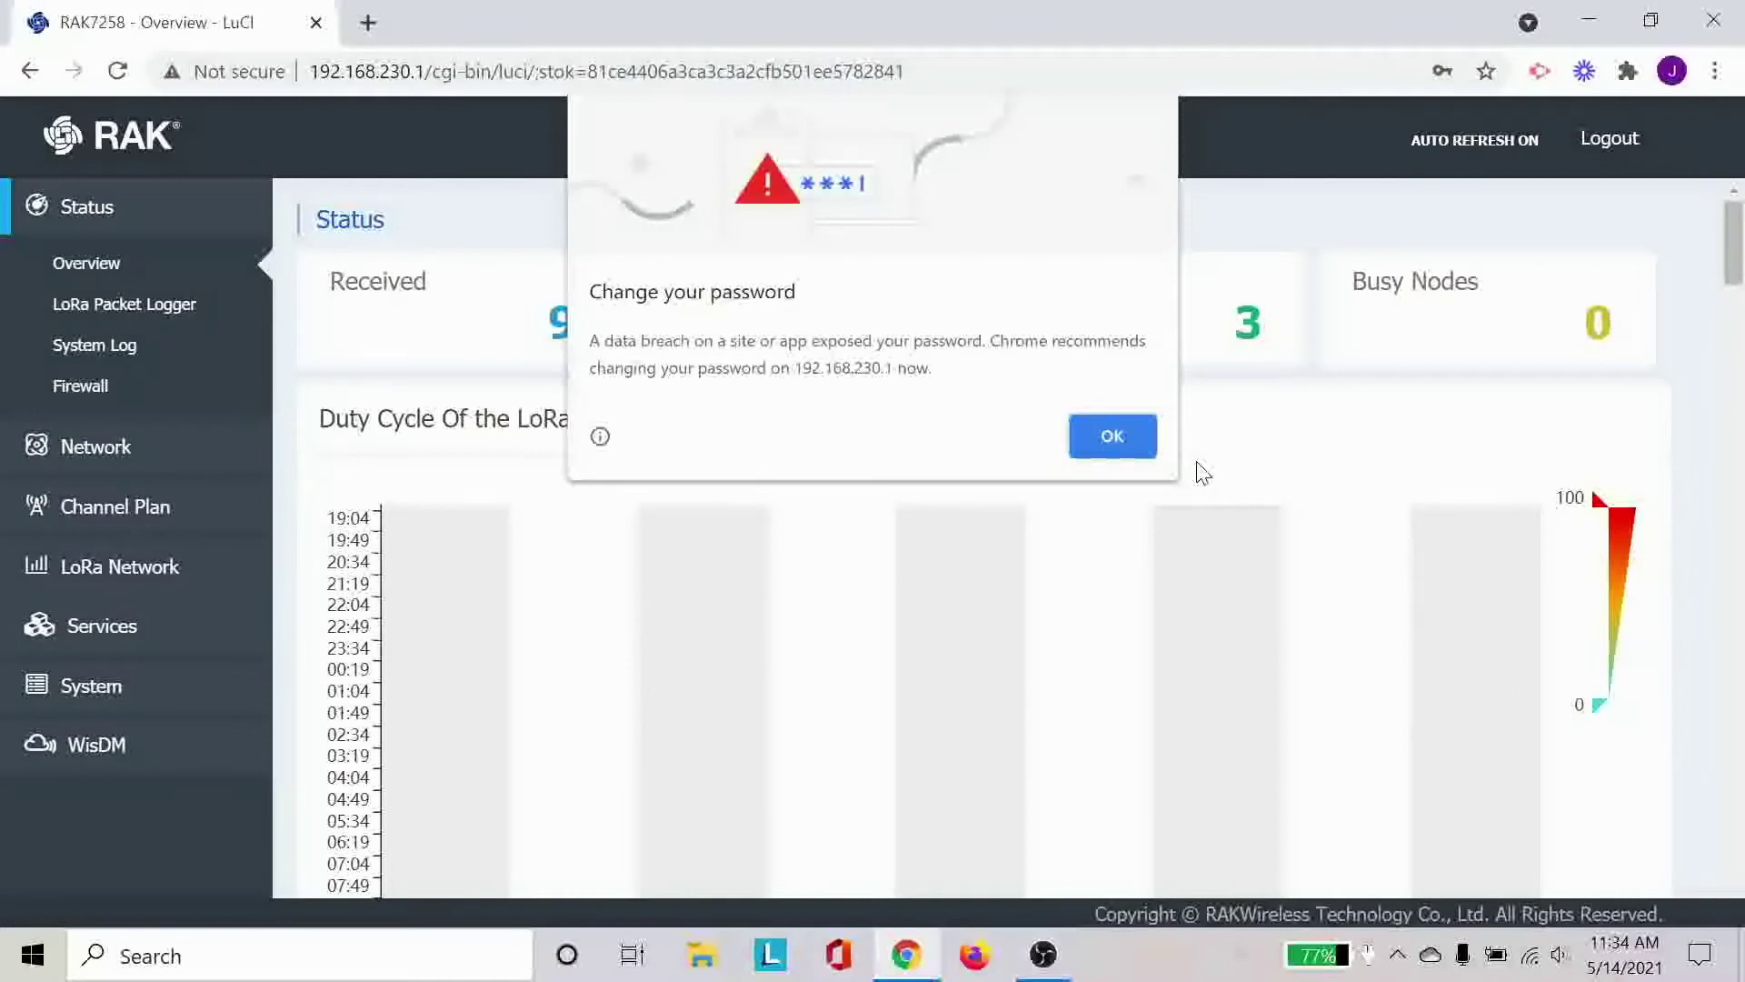
Acknowledge Chrome's password-breach warning and scroll through the Status Overview charts.
left_click(1134, 441)
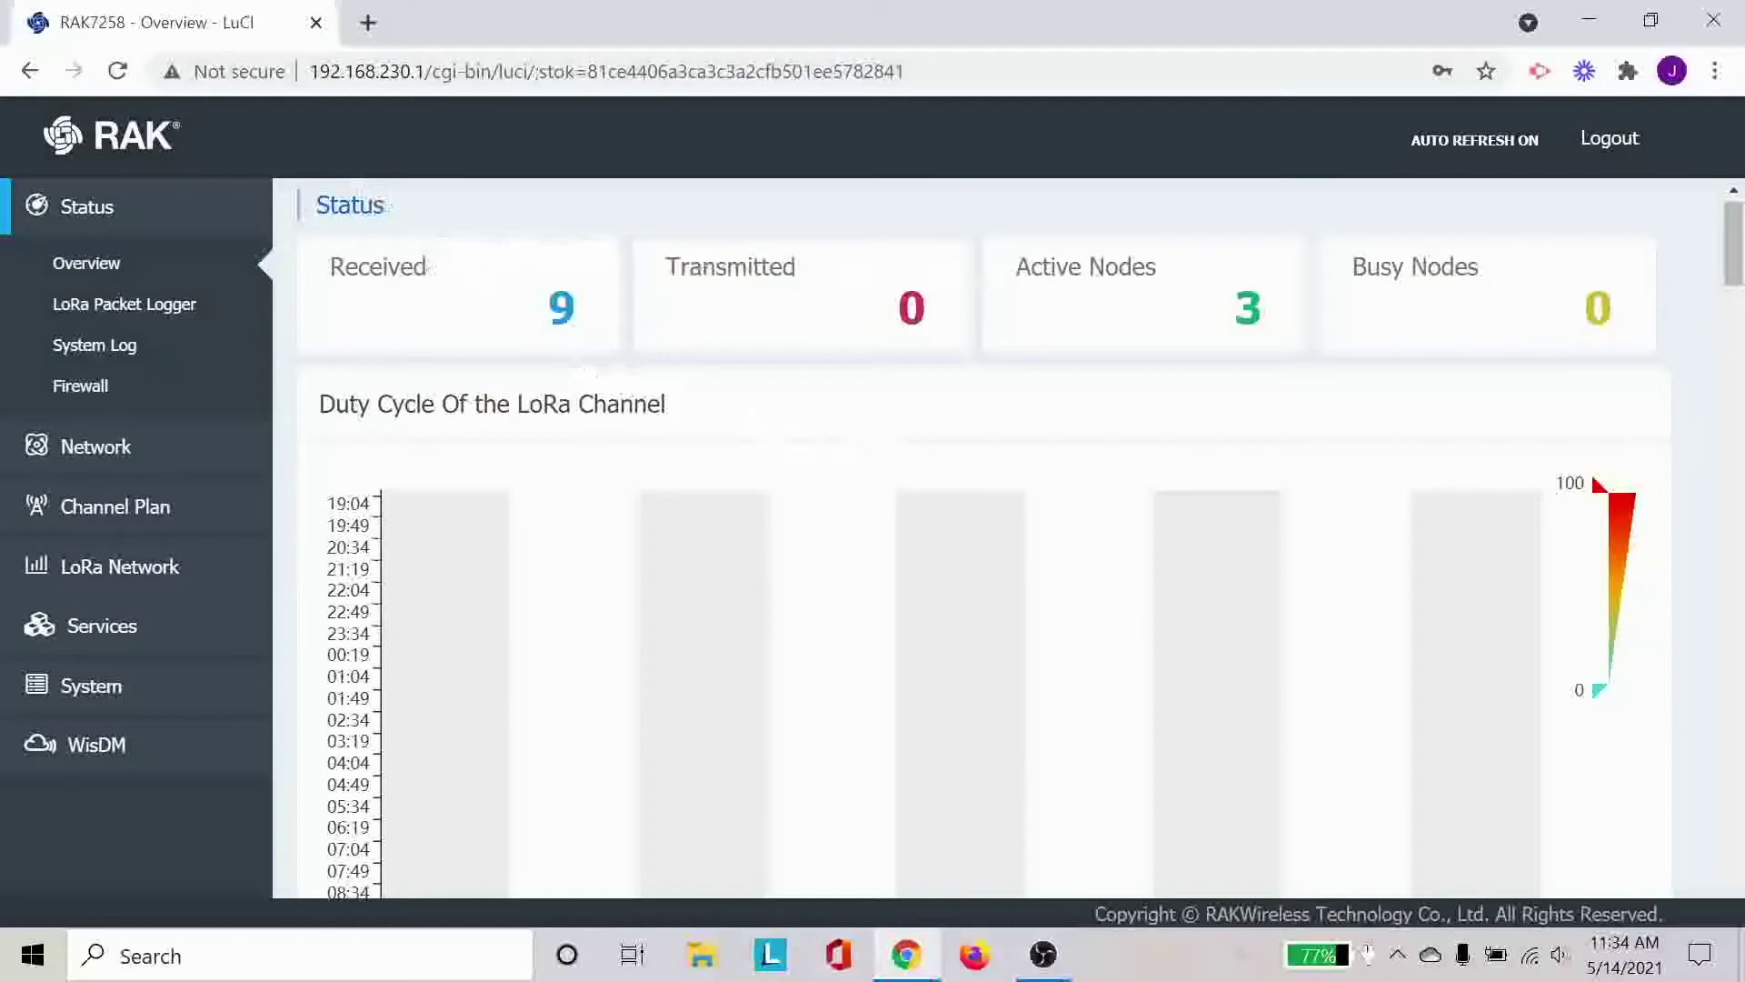
scroll(992, 402, "down", 3)
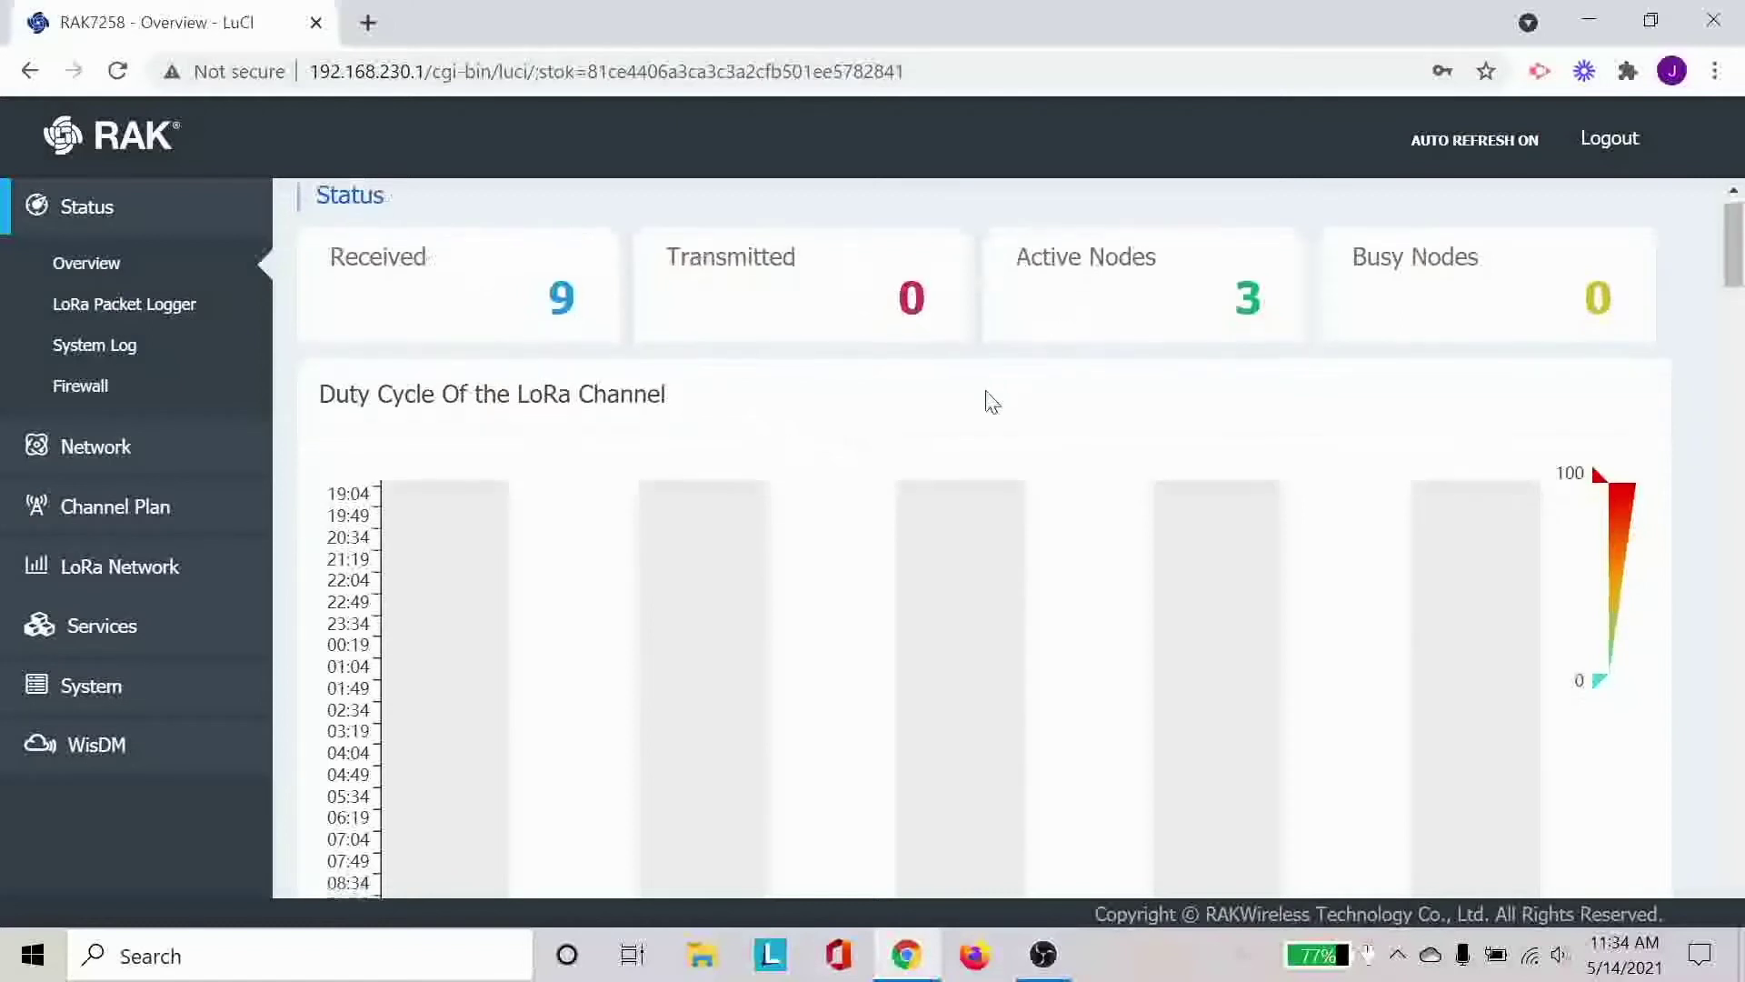
scroll(992, 401, "down", 4)
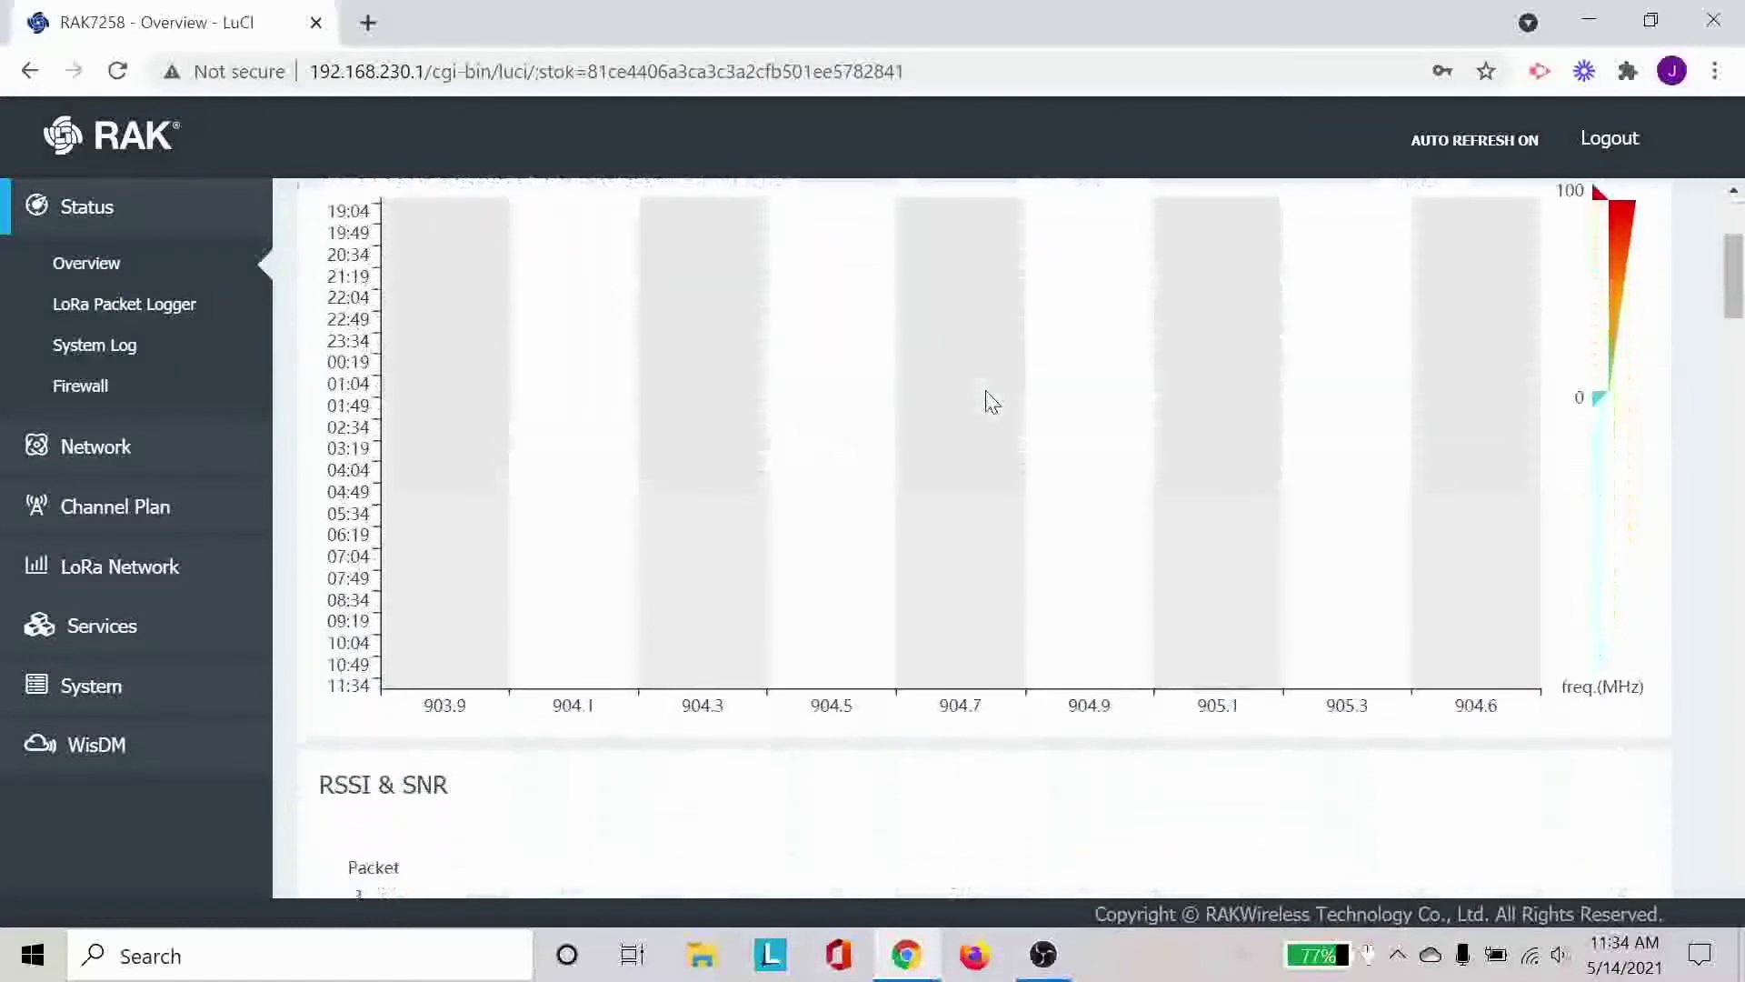
scroll(992, 402, "up", 7)
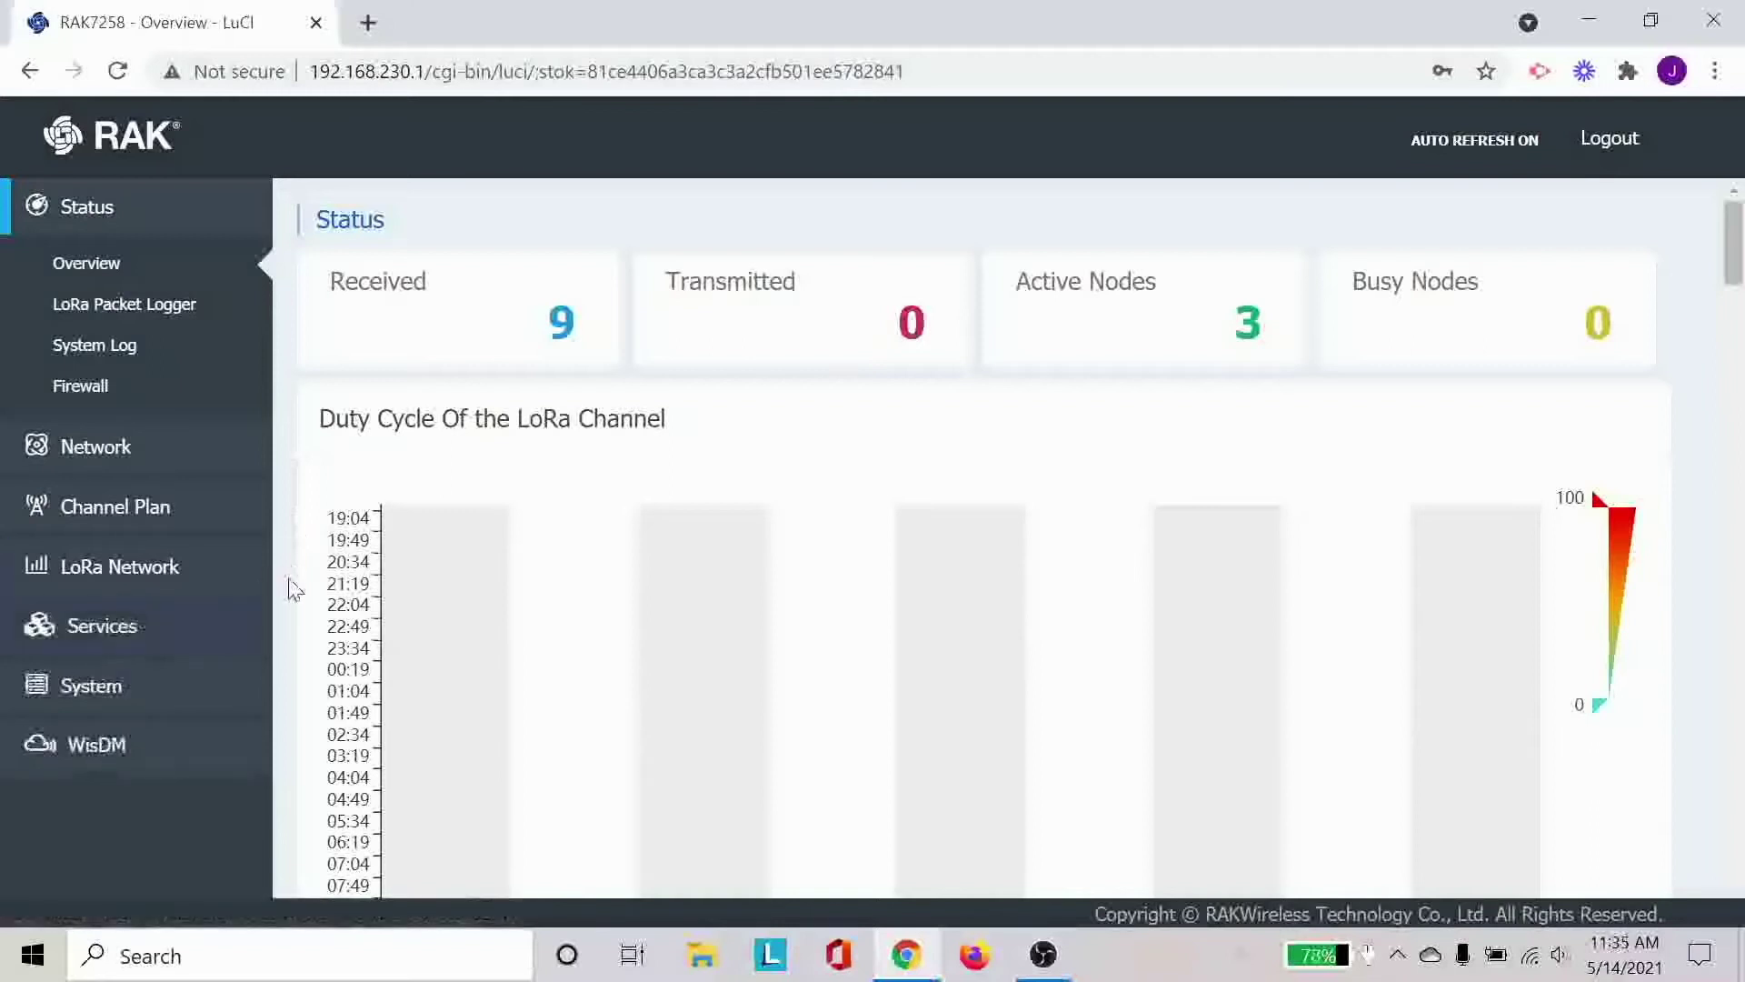
mouse_move(183, 448)
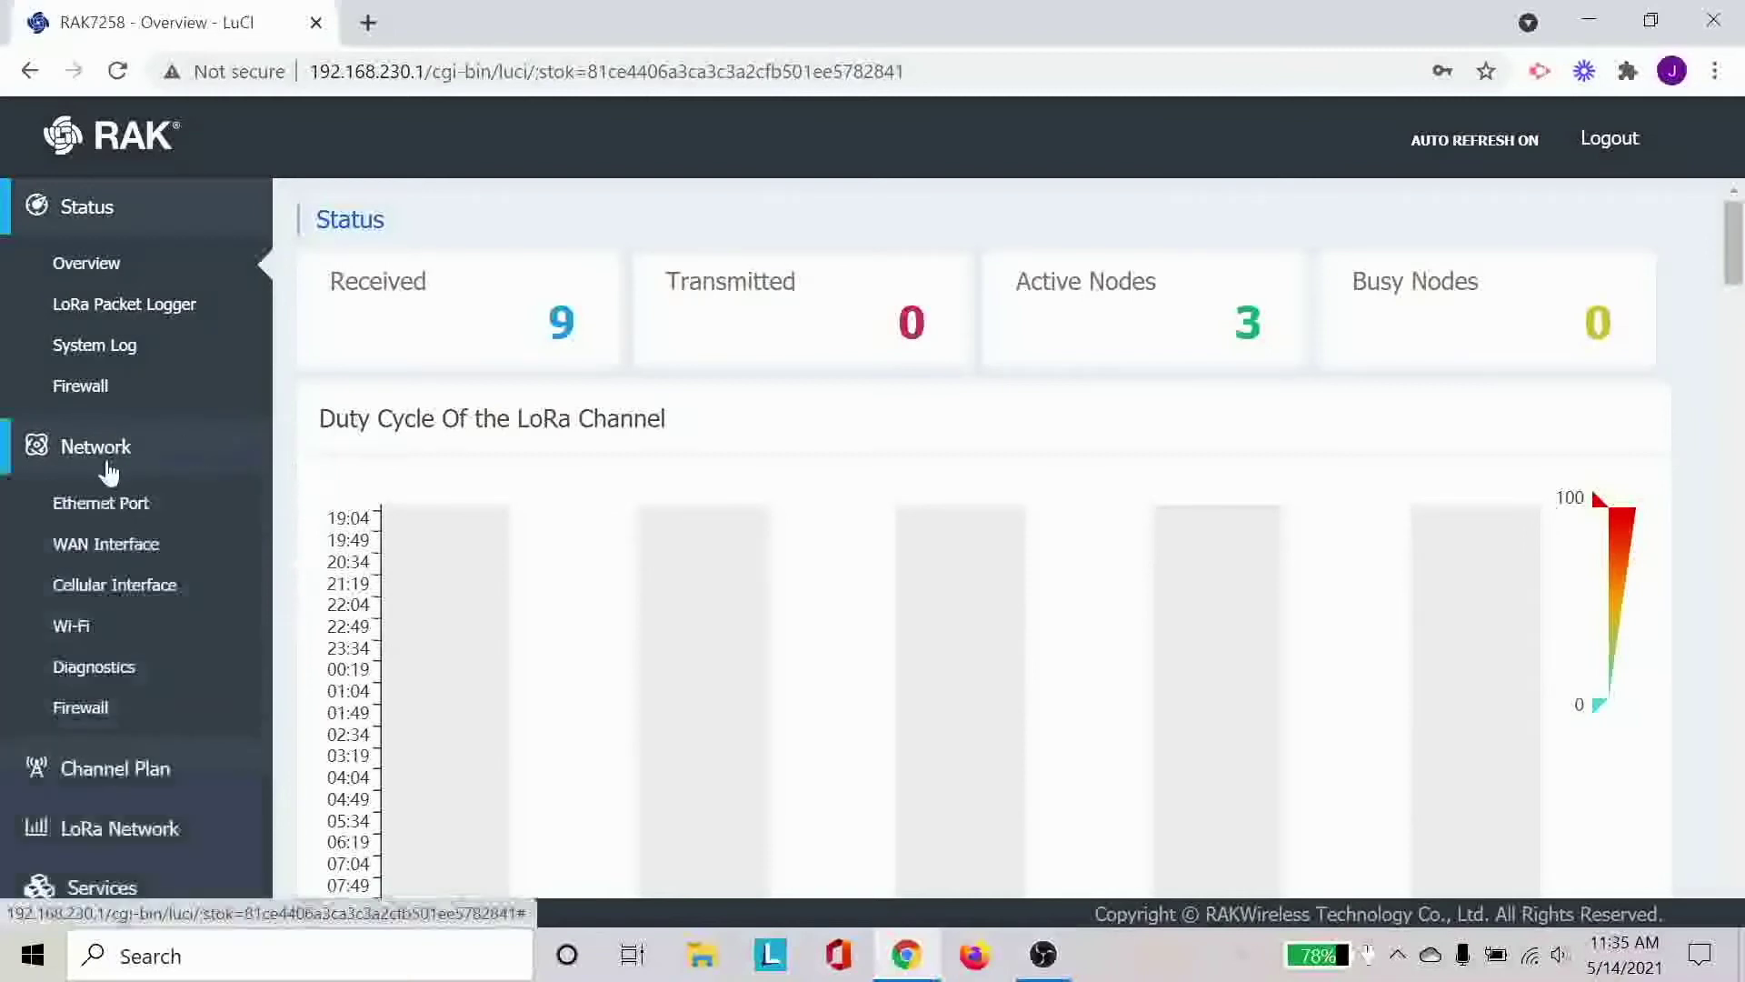
Open Network > Wi-Fi and scroll to the Wireless Client section showing SBG6700AC-BF5C6.
left_click(126, 630)
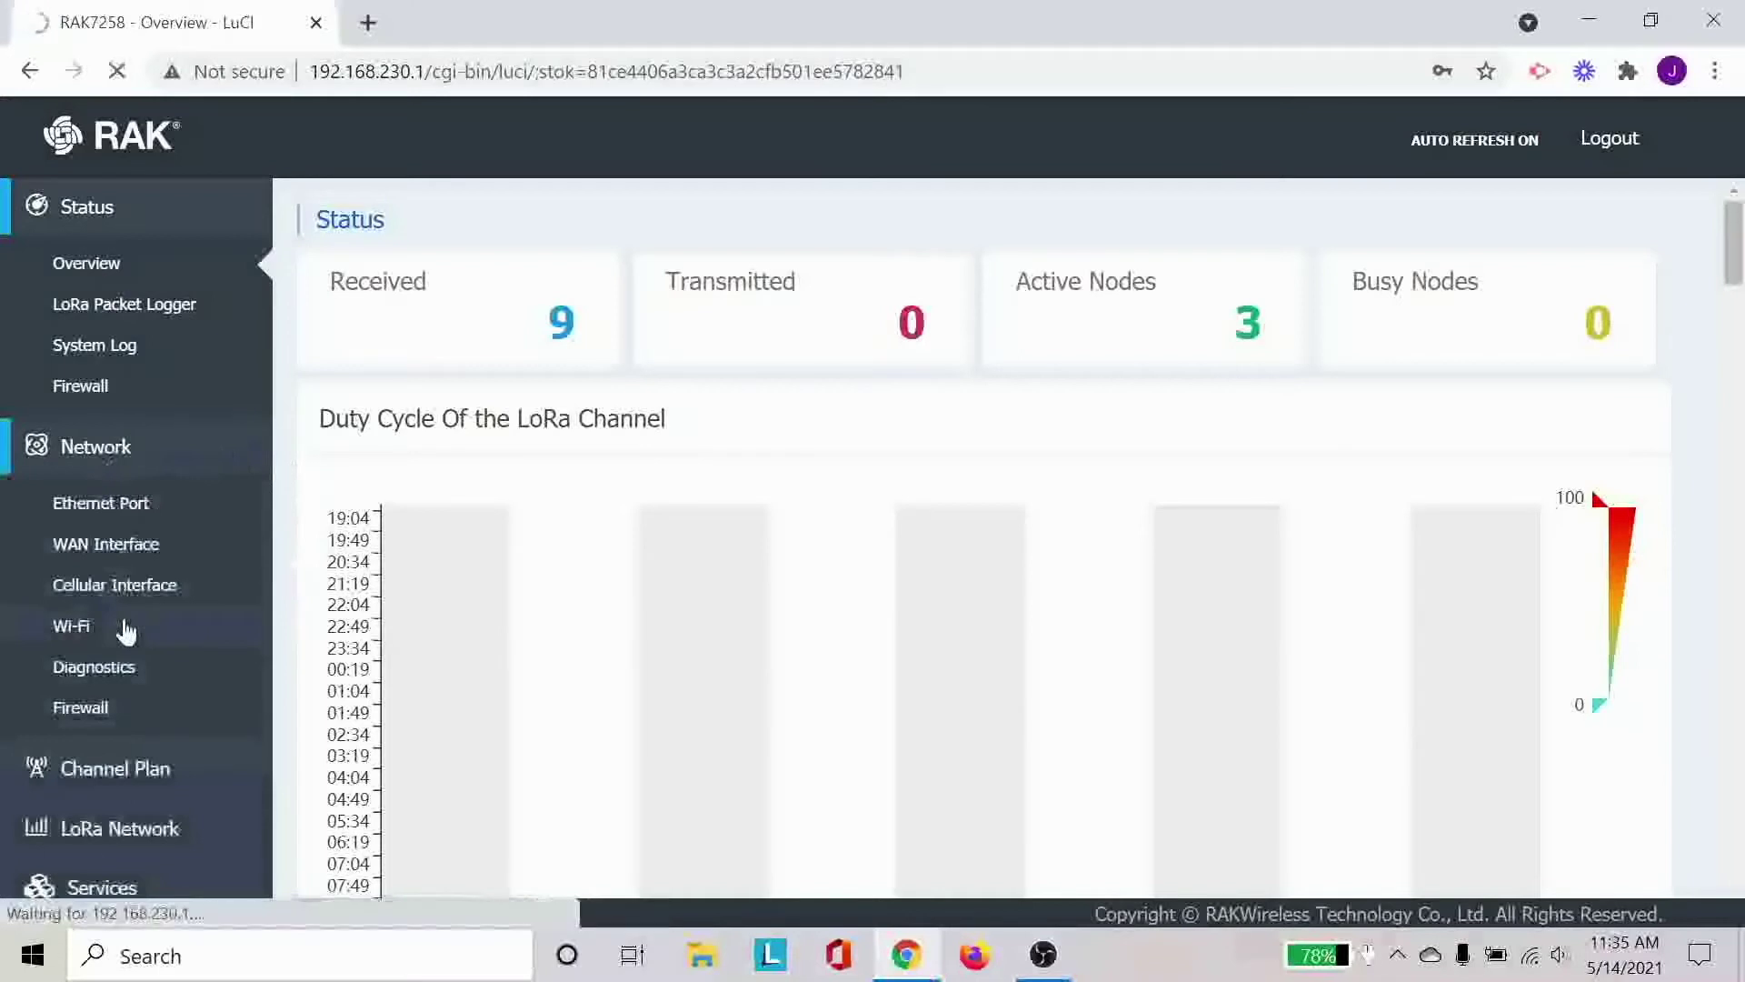
scroll(597, 623, "down", 1)
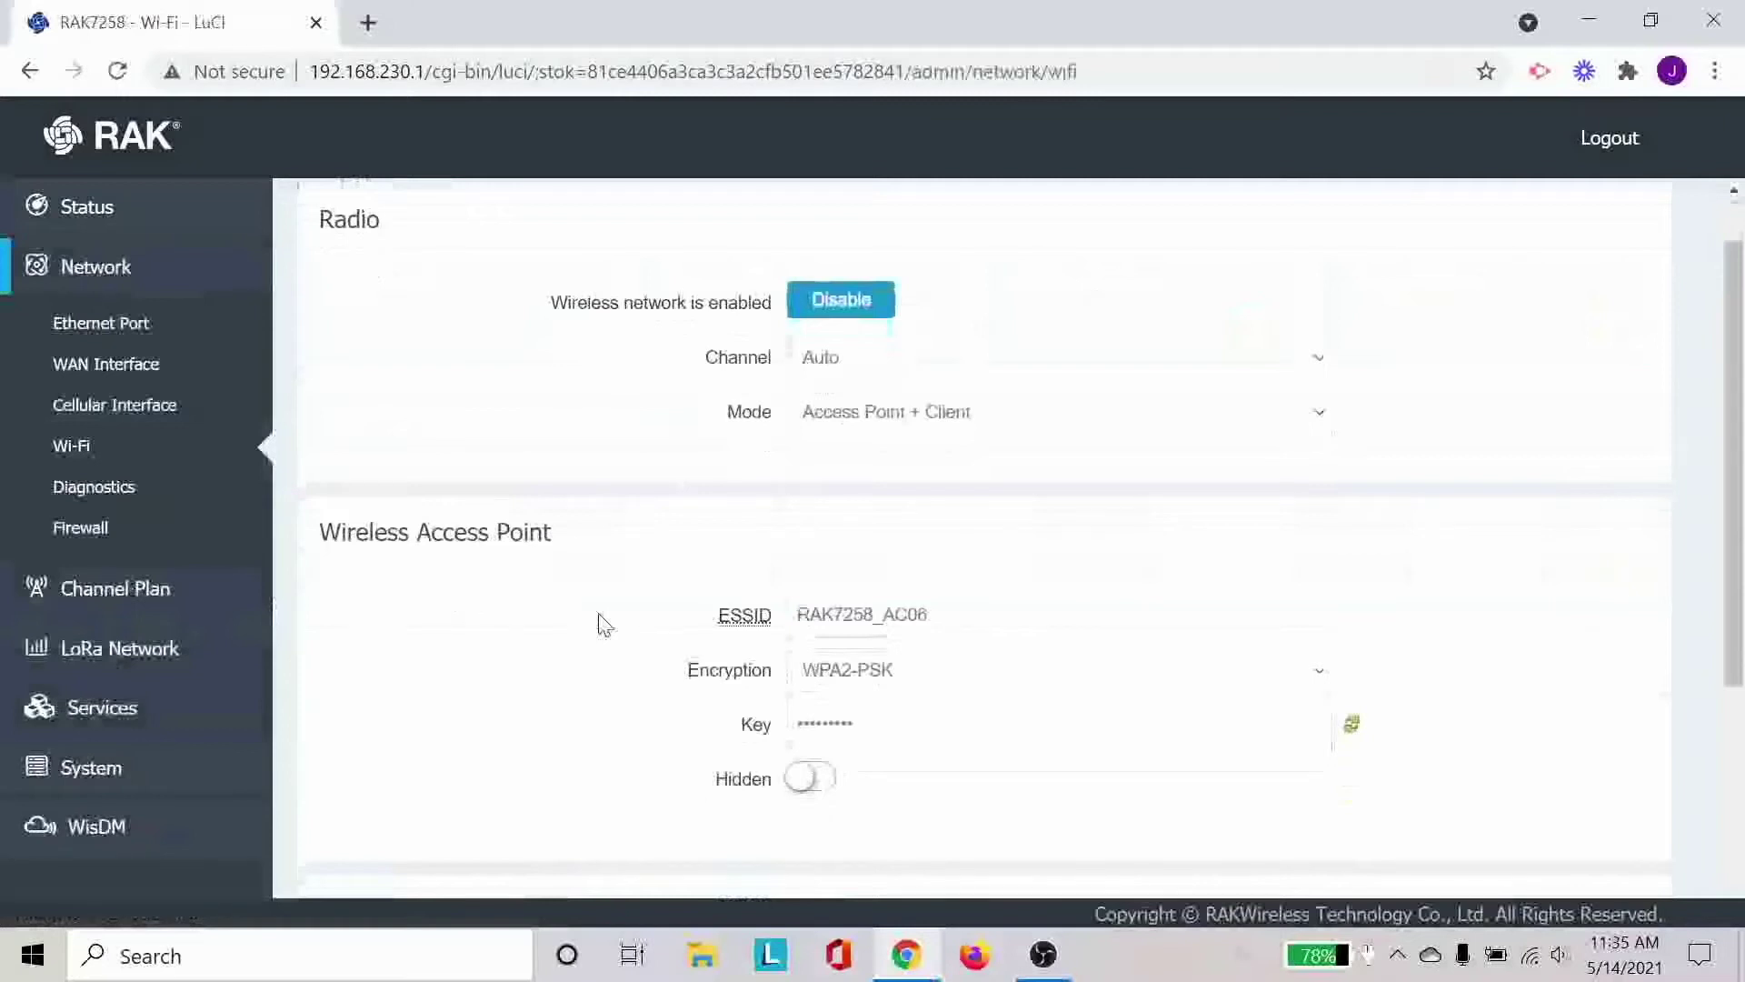
scroll(604, 625, "down", 3)
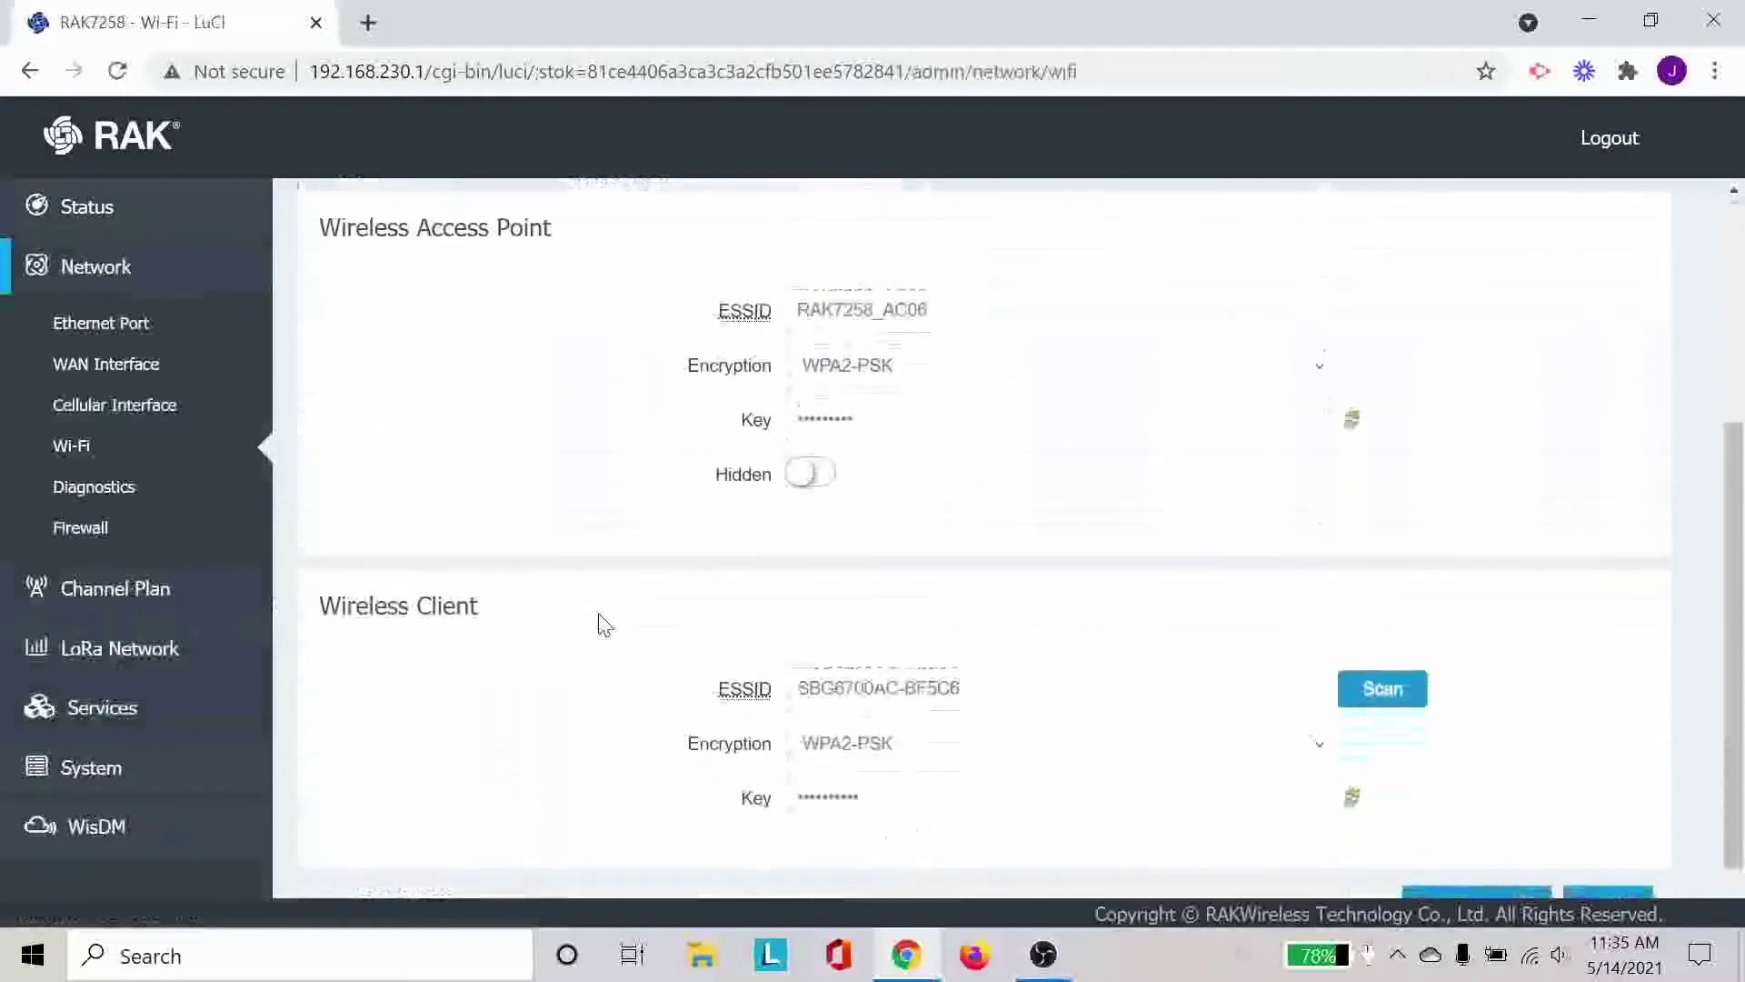
scroll(604, 625, "up", 4)
scroll(604, 625, "down", 1)
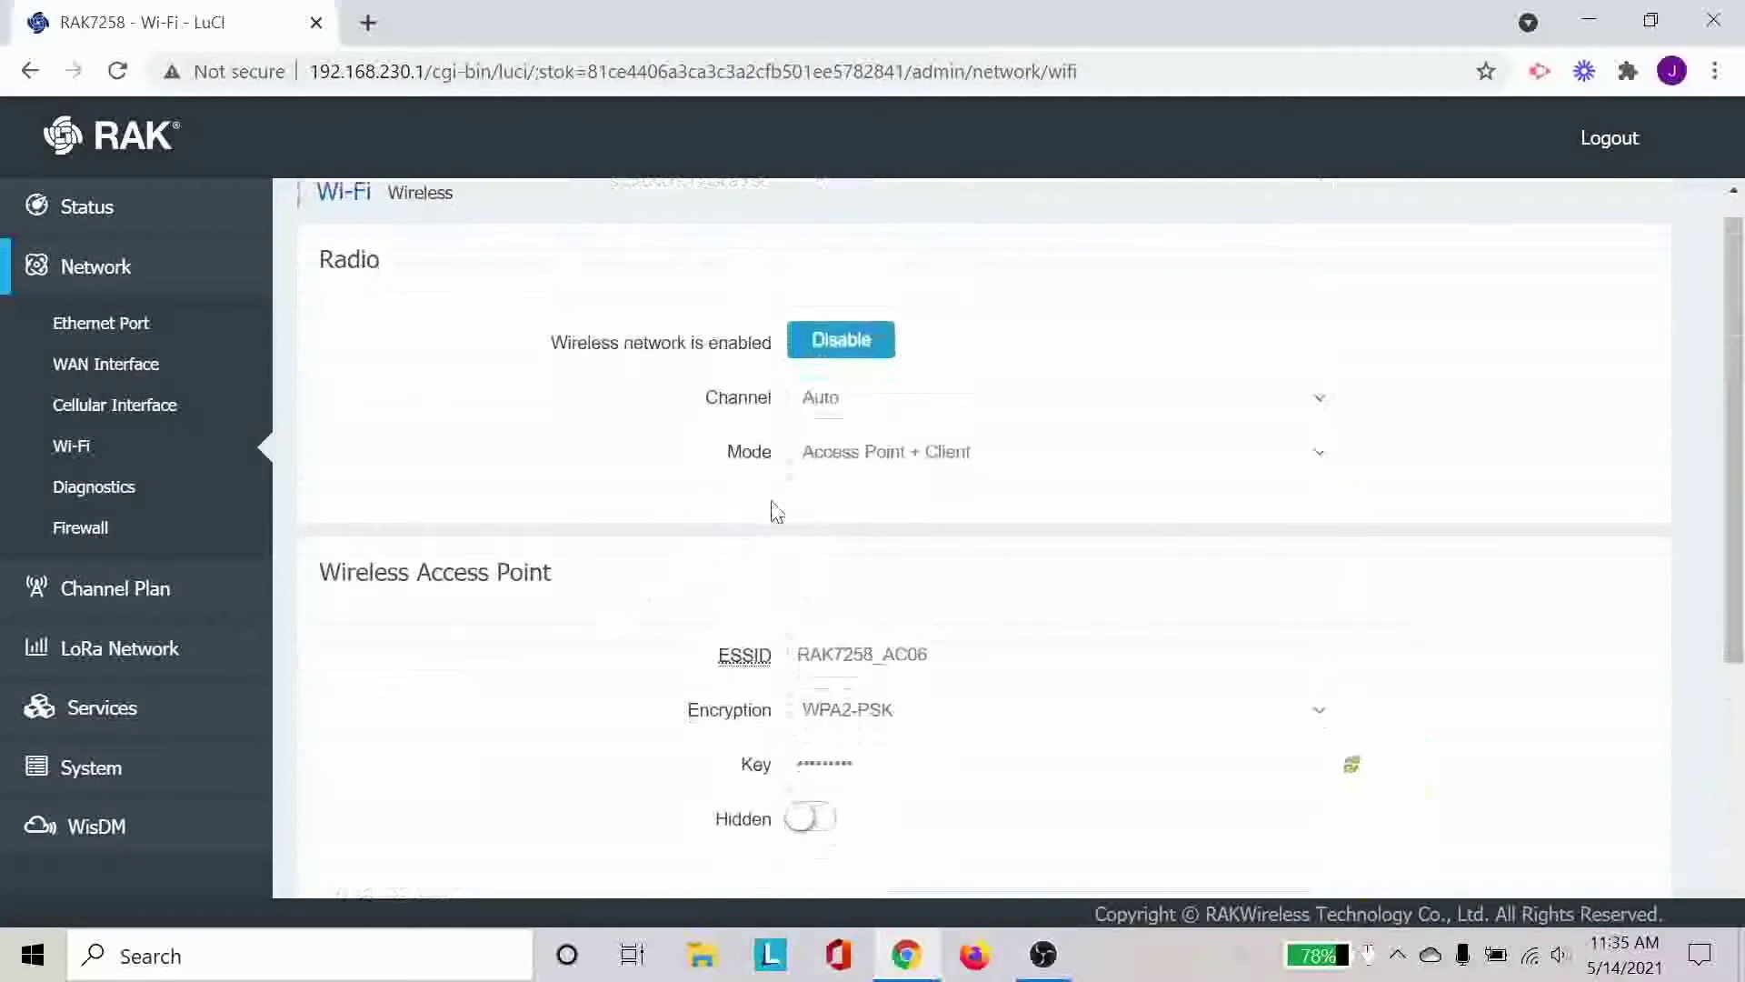
Show the radio Mode options: Access Point, Client, and Access Point + Client.
left_click(838, 464)
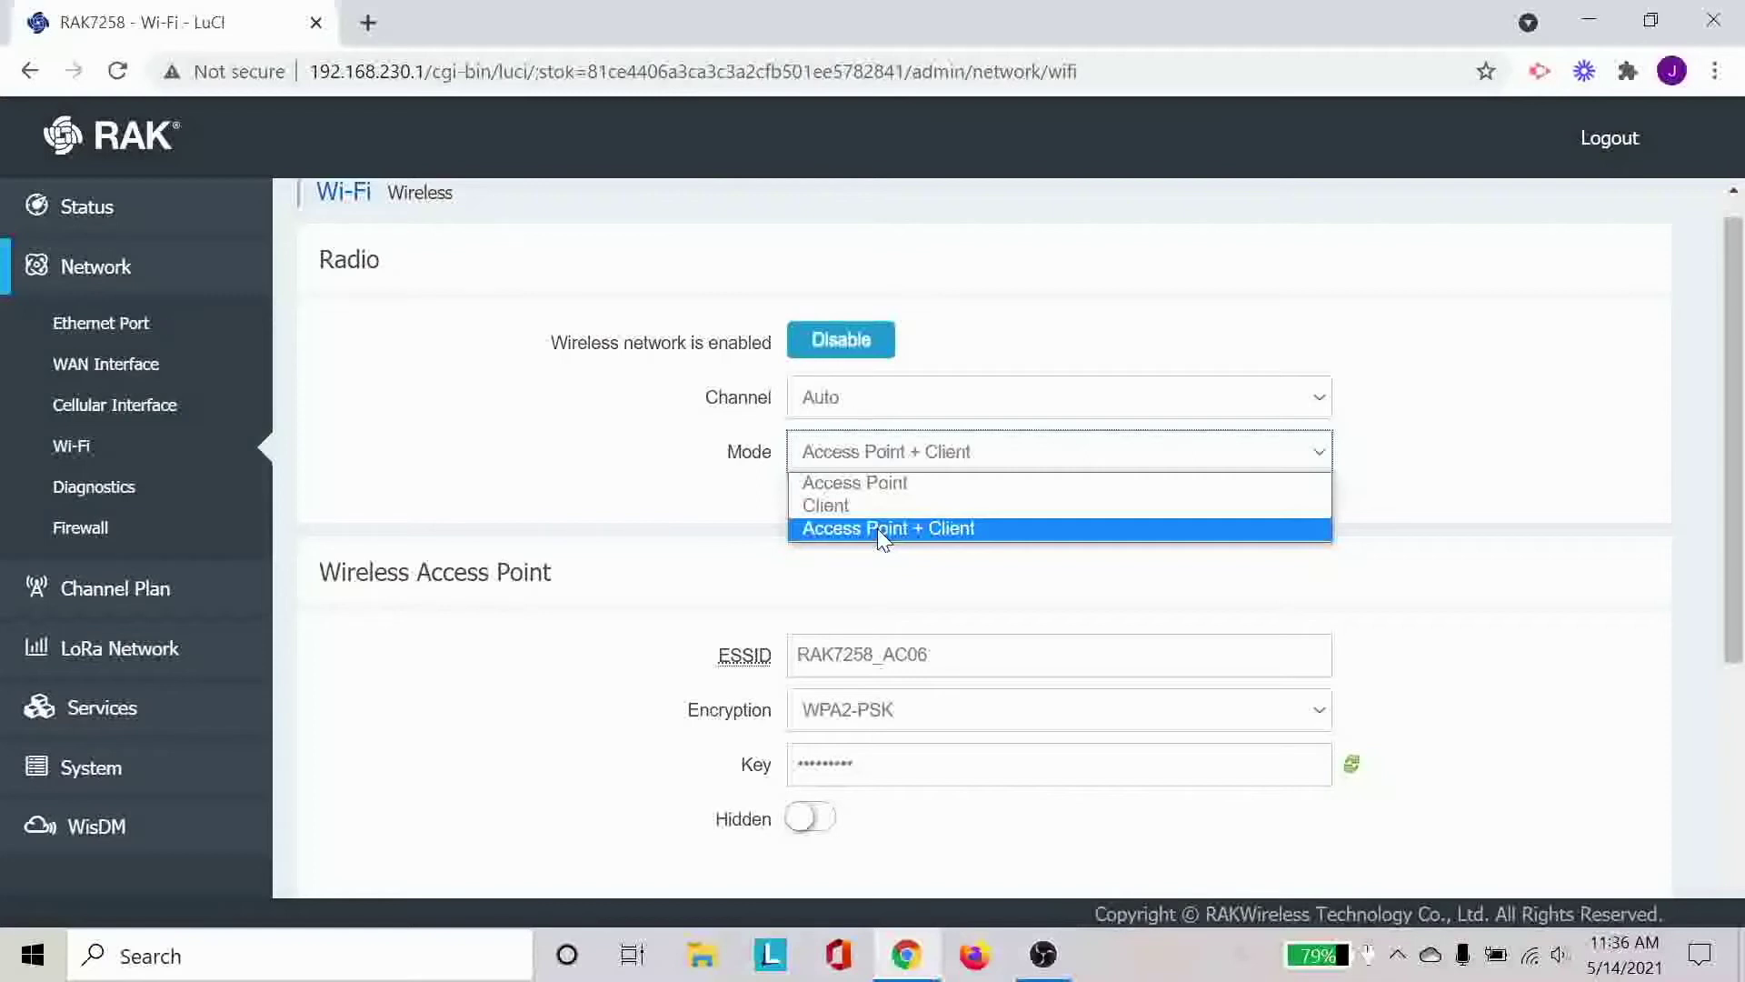
left_click(1173, 573)
right_click(1173, 573)
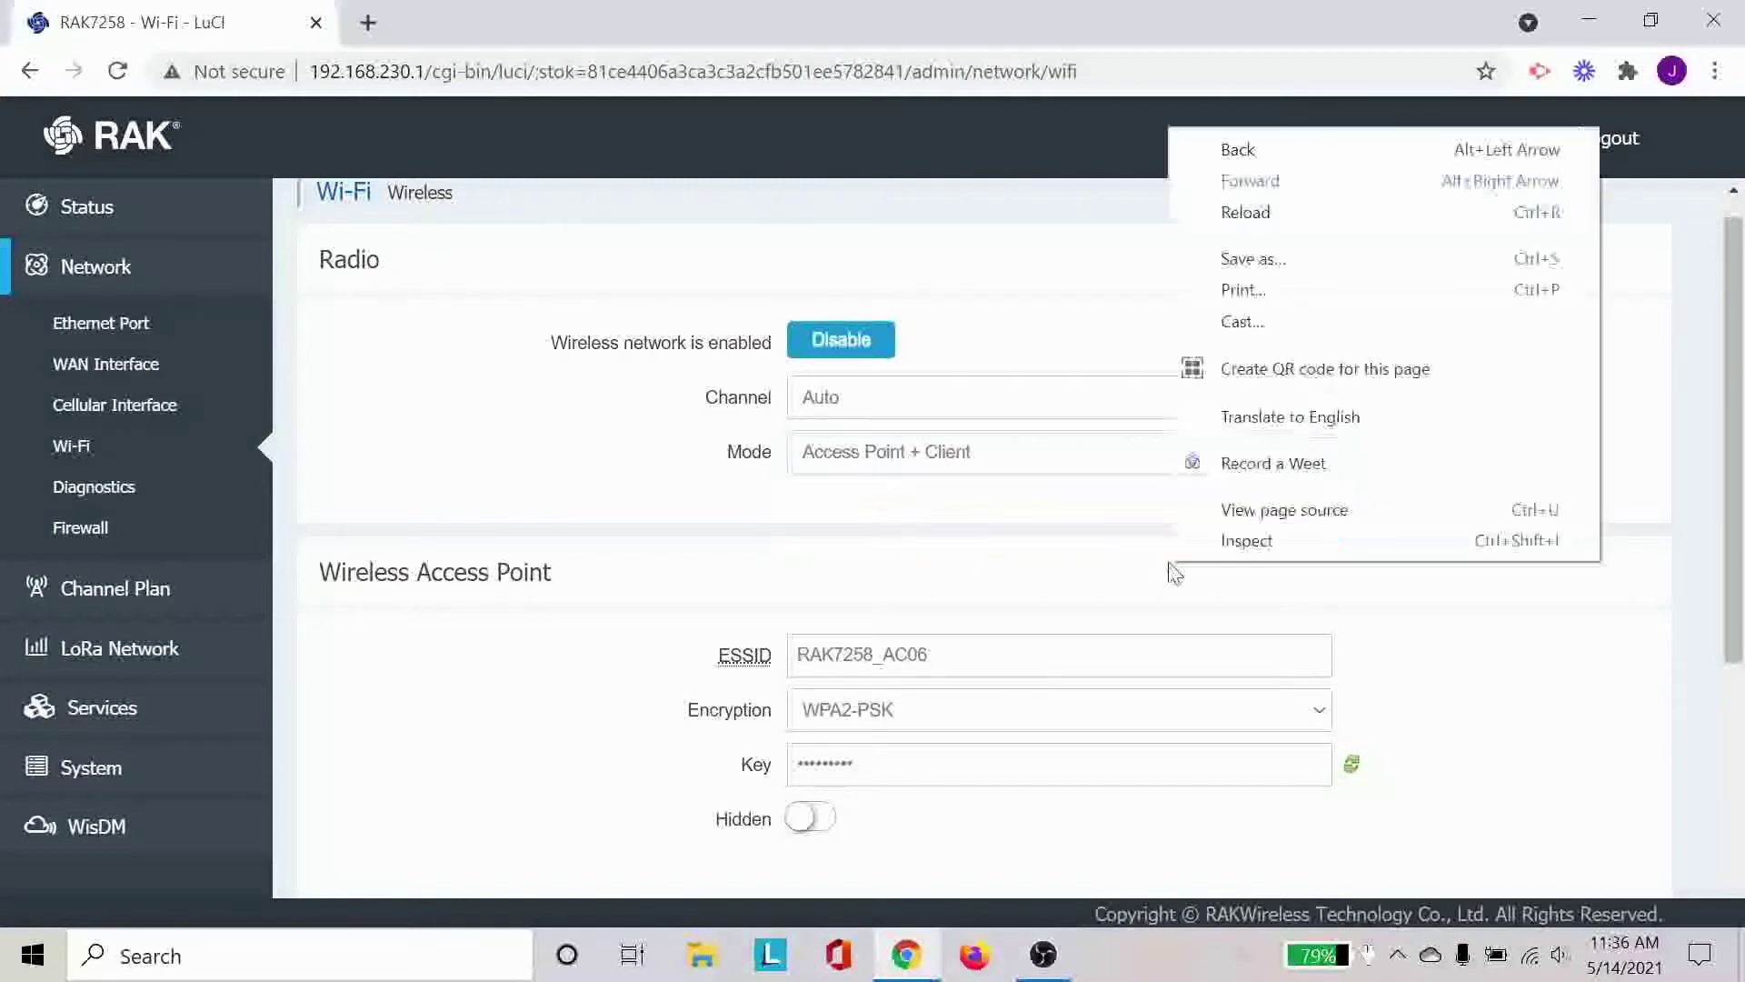
right_click(1451, 618)
left_click(1452, 618)
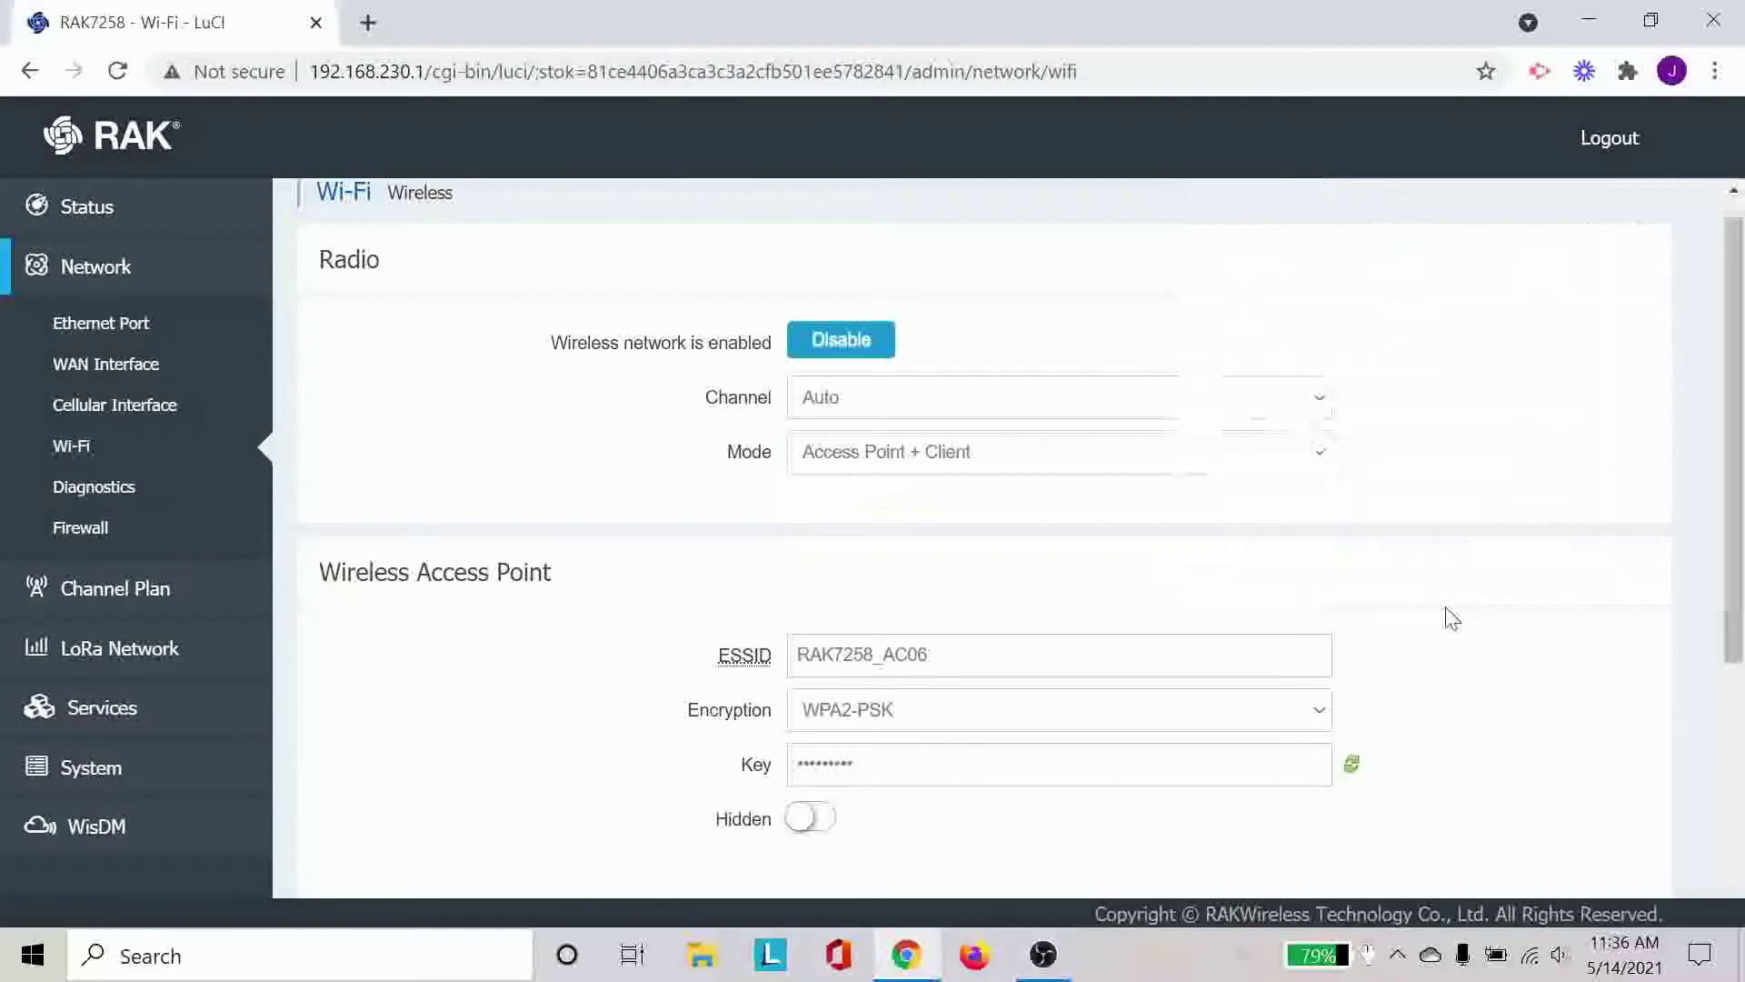
scroll(1452, 617, "down", 4)
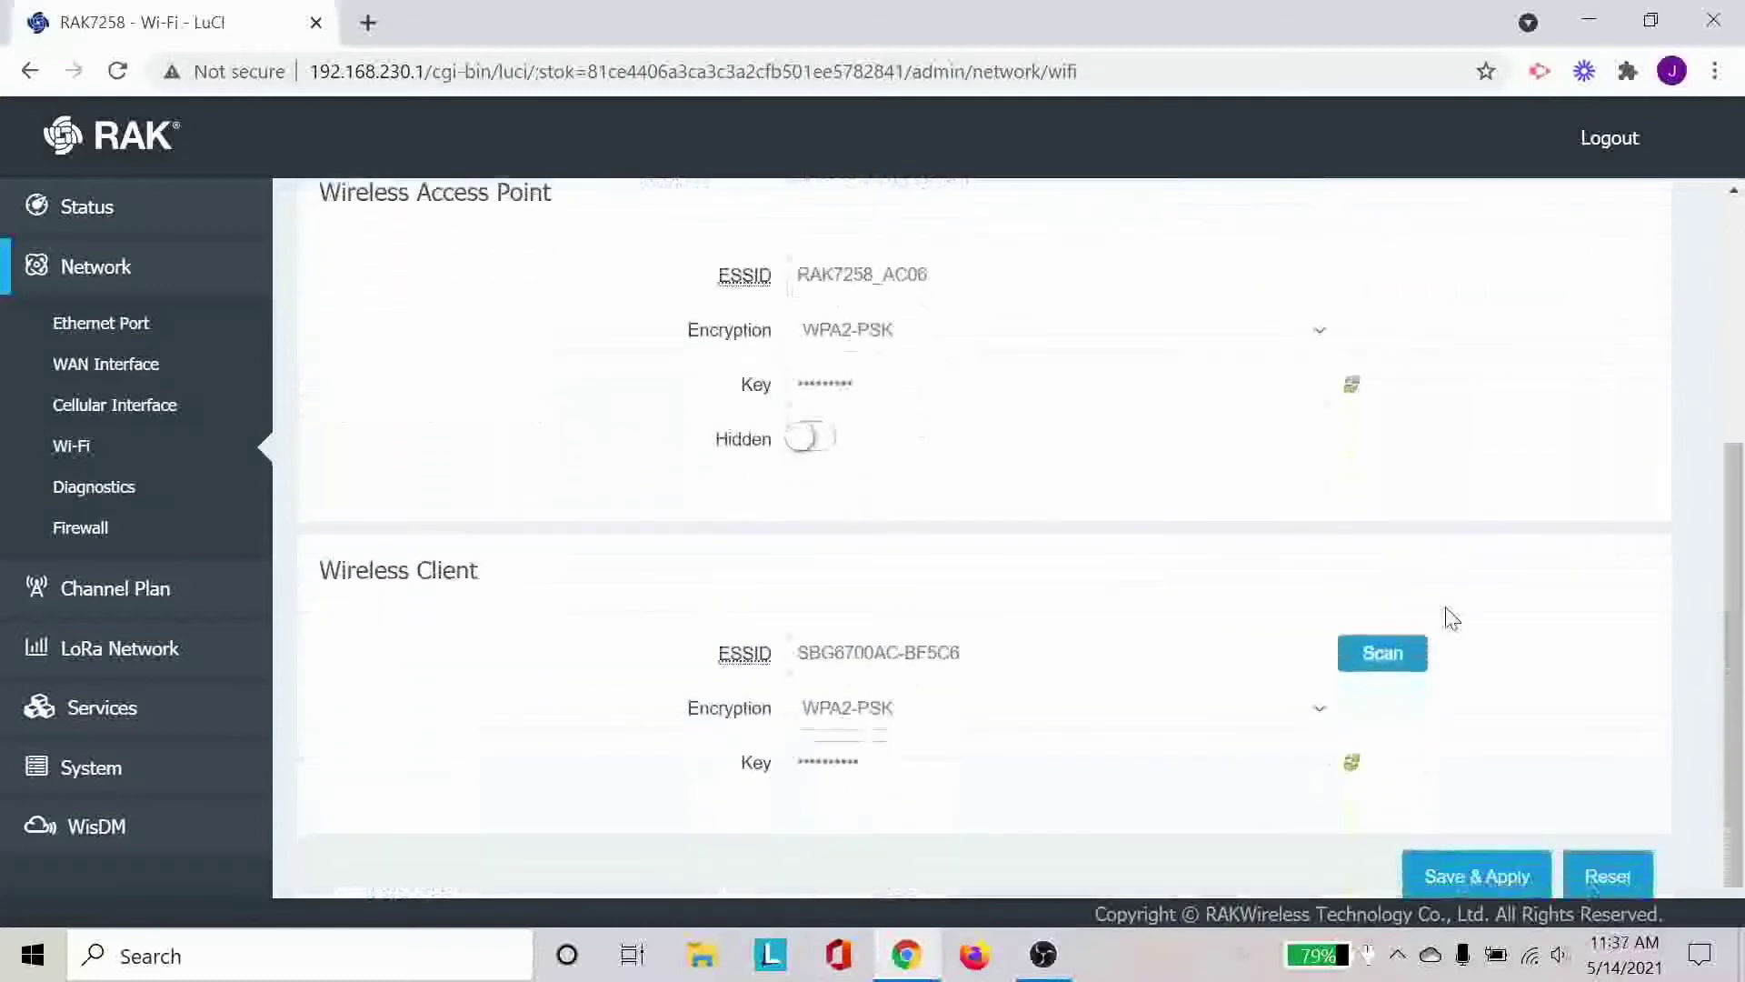
scroll(1451, 618, "up", 1)
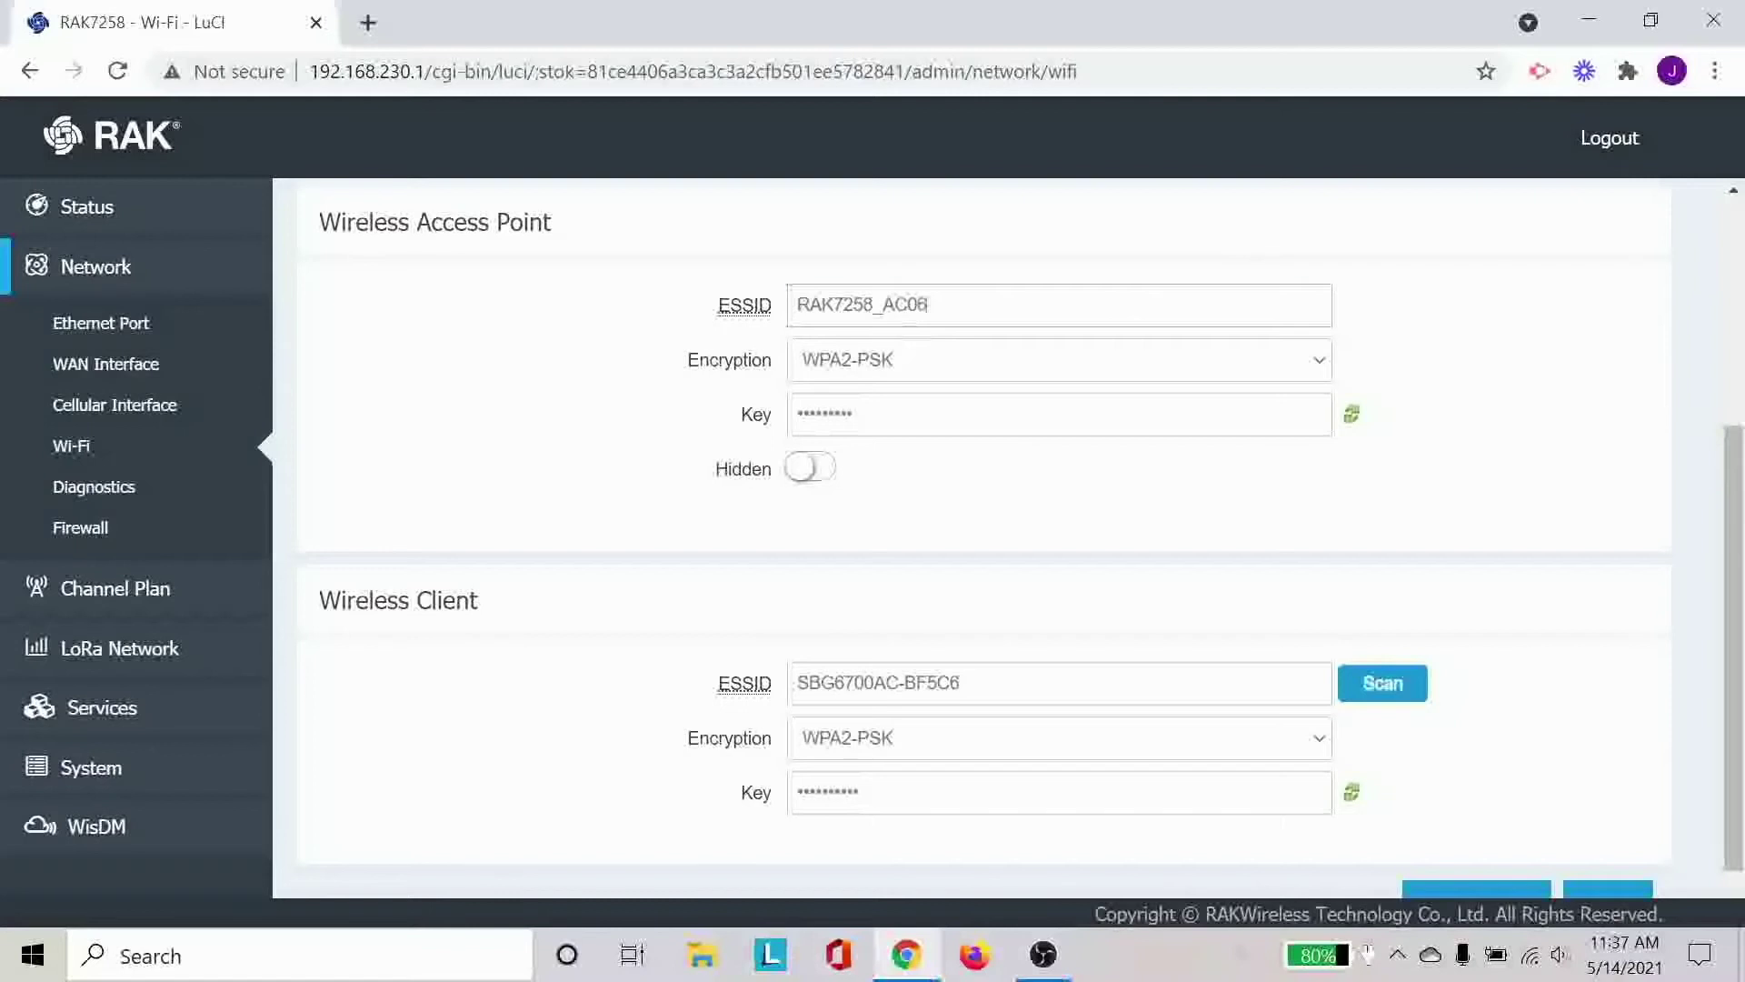
left_click(928, 304)
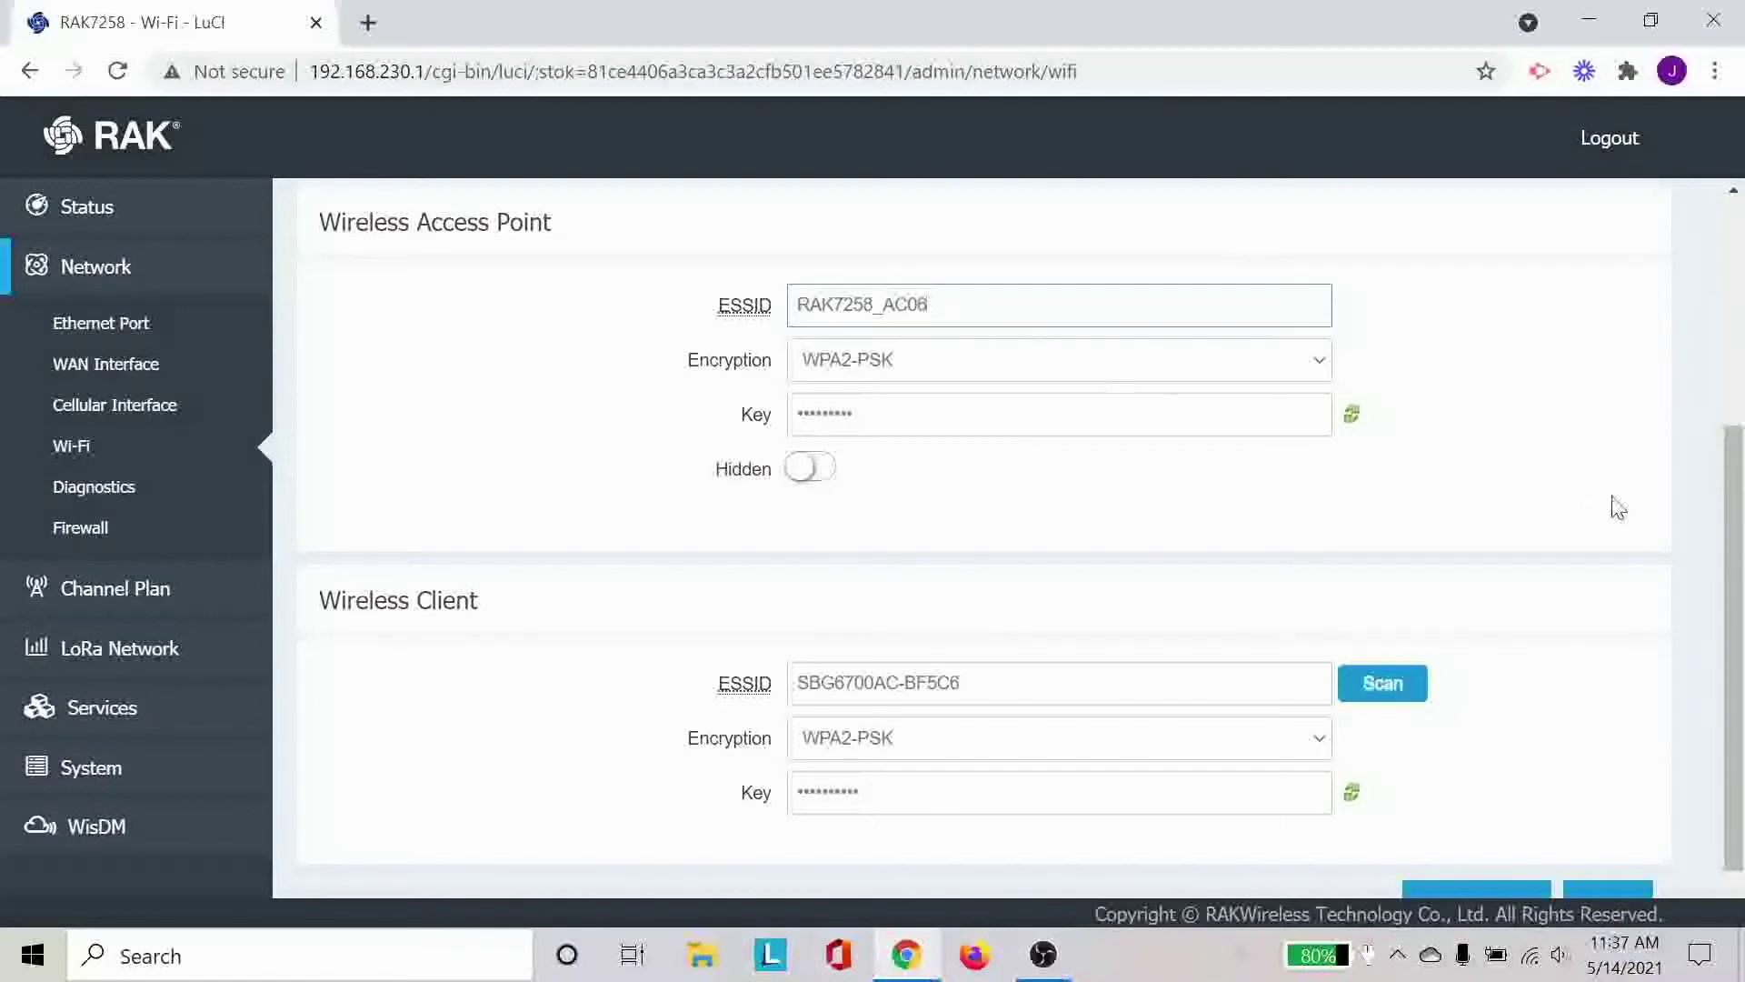
scroll(1614, 505, "down", 2)
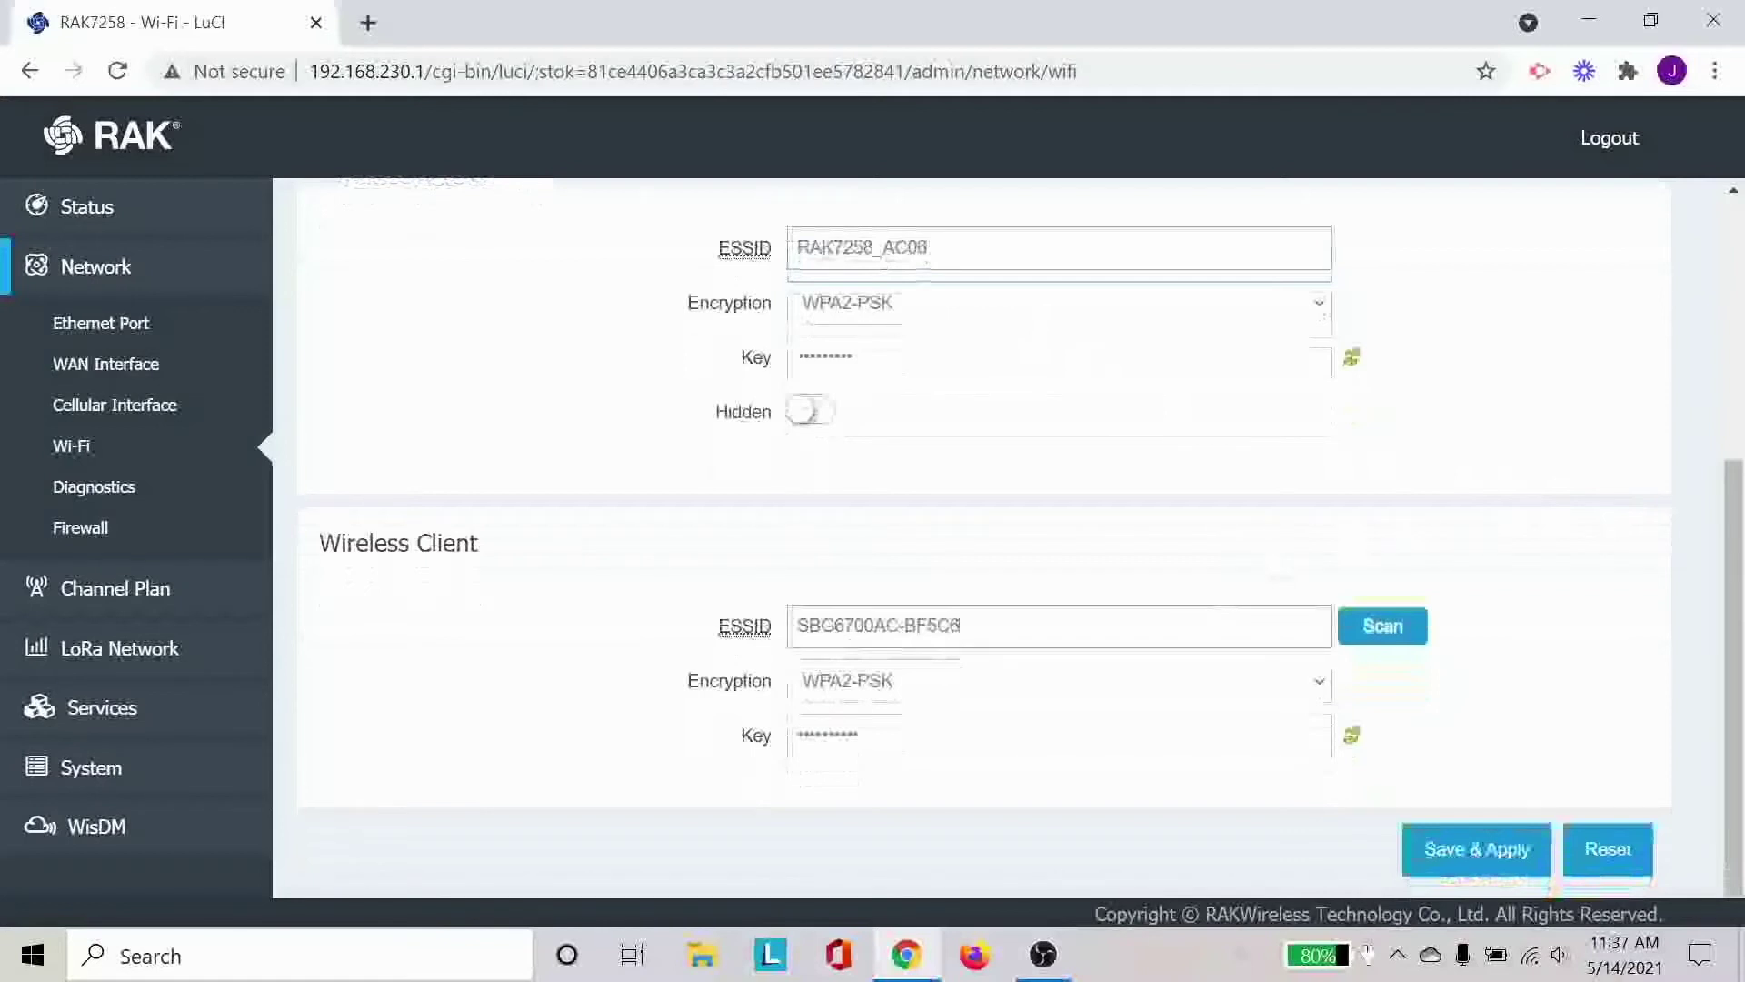
left_click(960, 625)
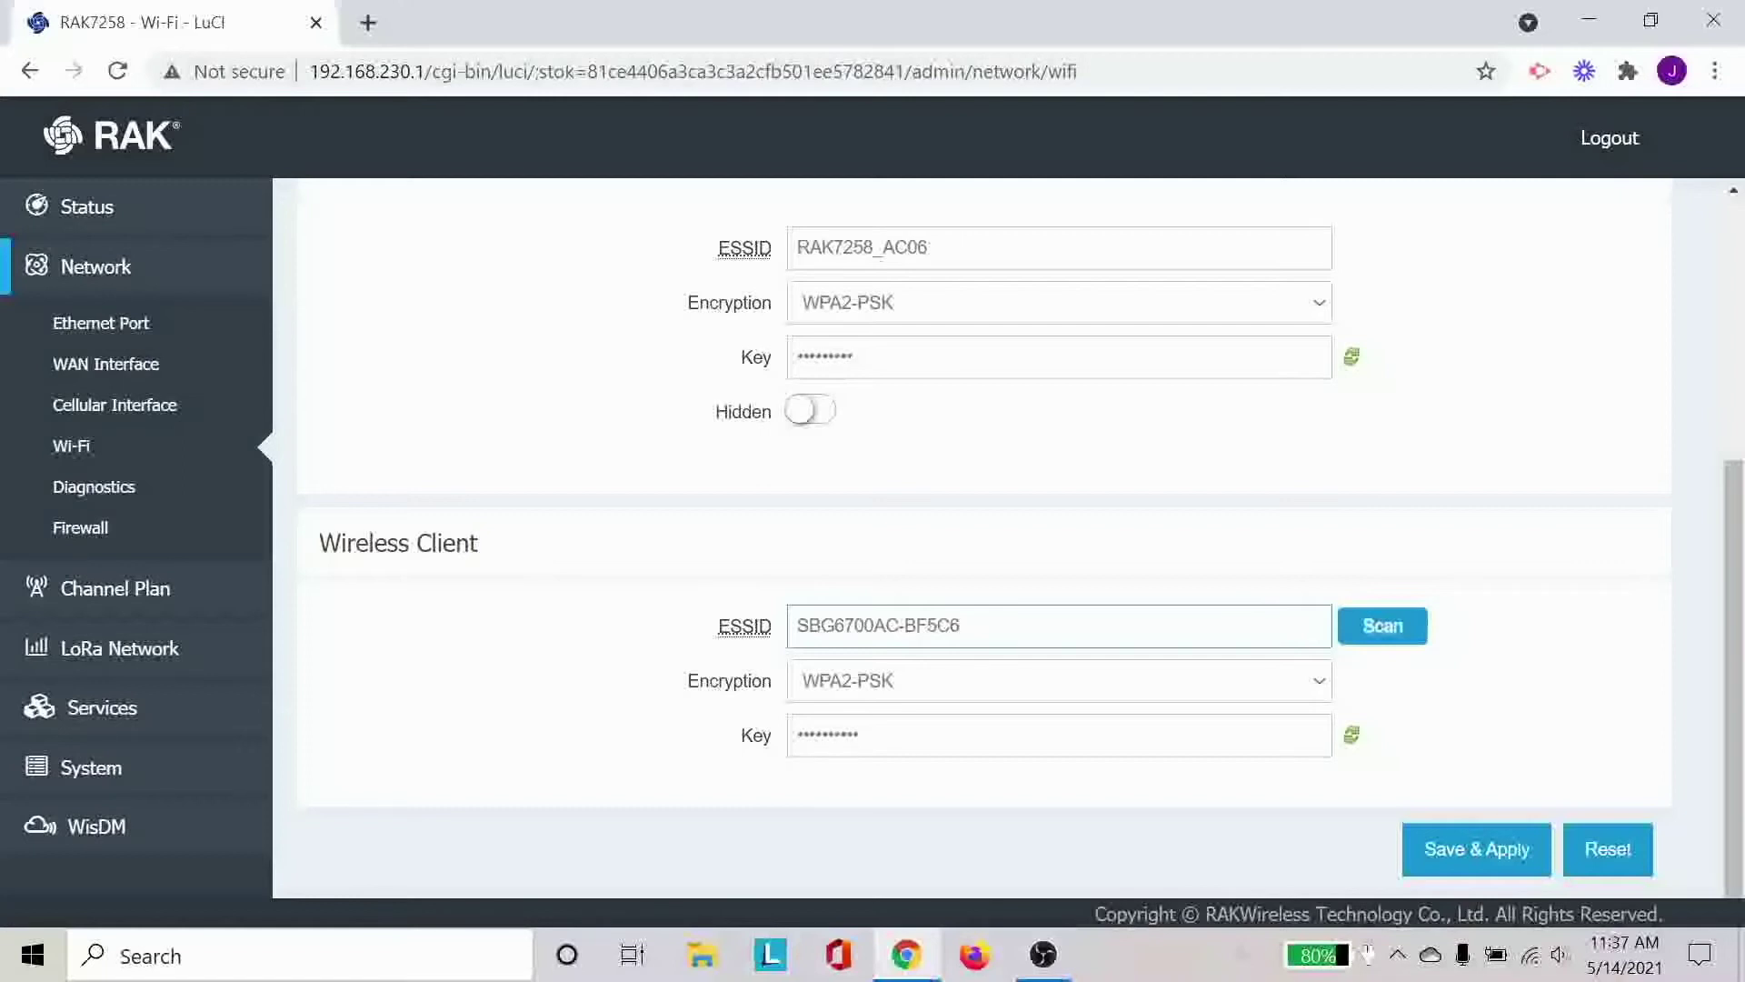
Scan for networks beside the Wireless Client ESSID field, then close and restart the scan.
left_click(1372, 632)
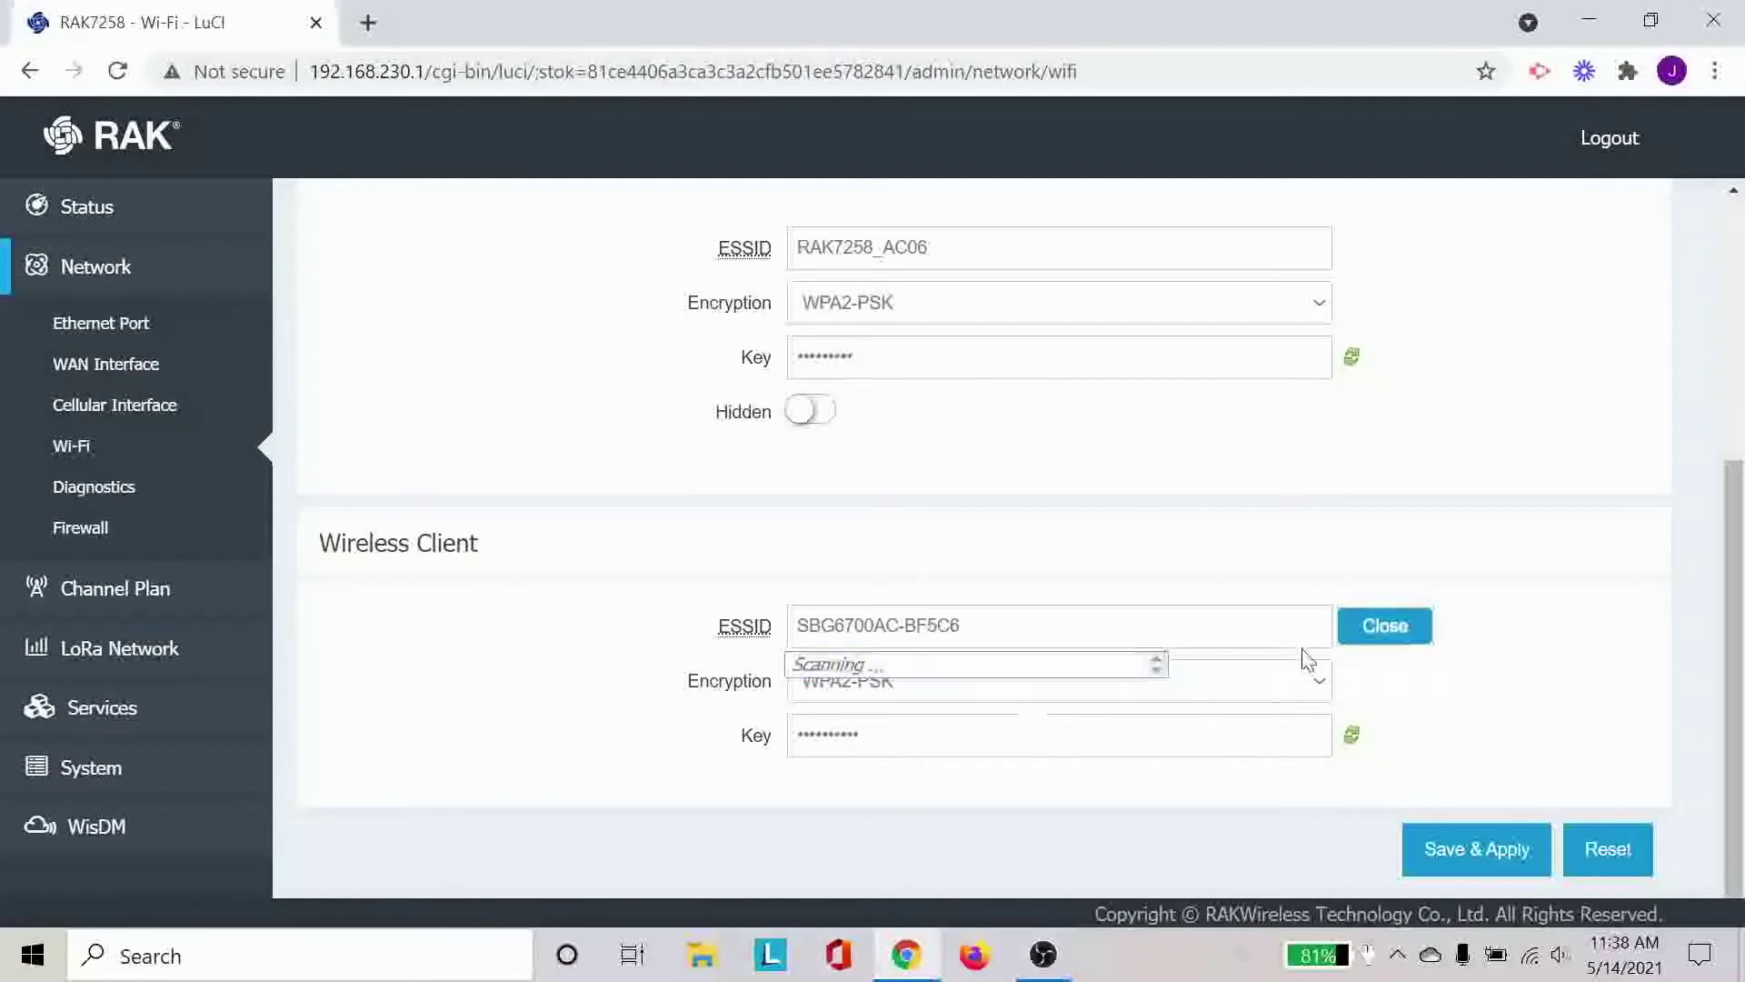
left_click(1404, 627)
left_click(1404, 626)
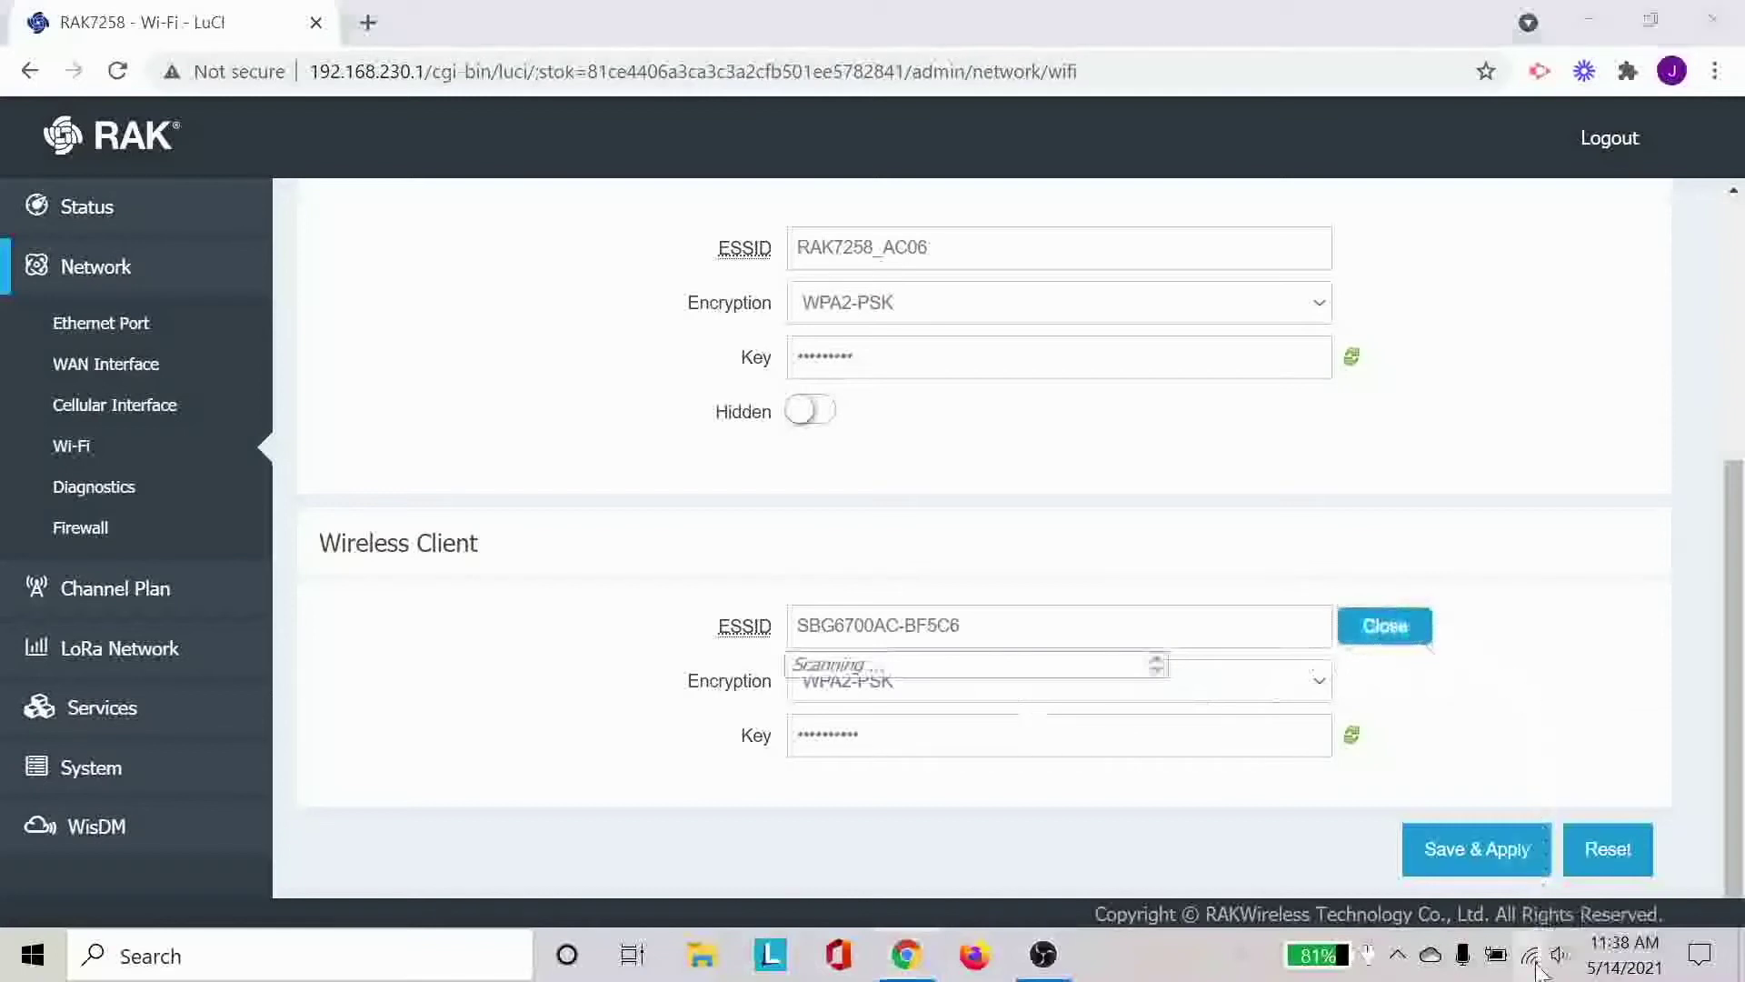
Switch the laptop's Wi-Fi off and back on from the Windows network flyout.
left_click(1534, 958)
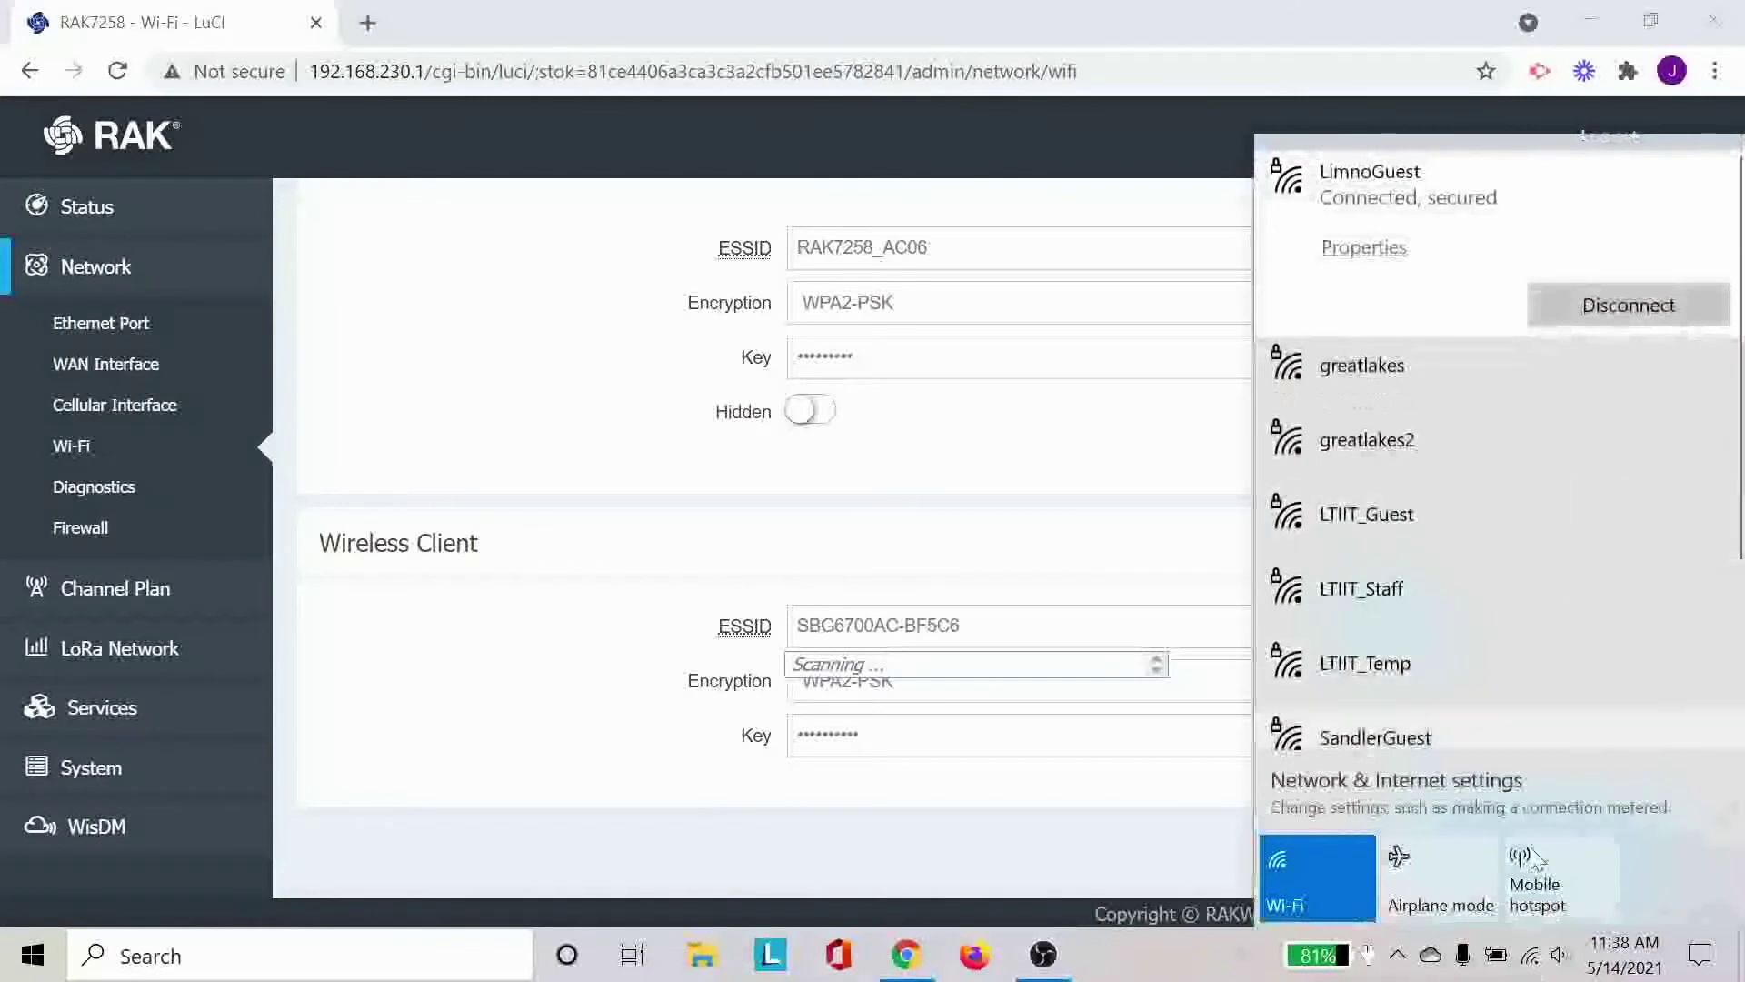
left_click(1008, 663)
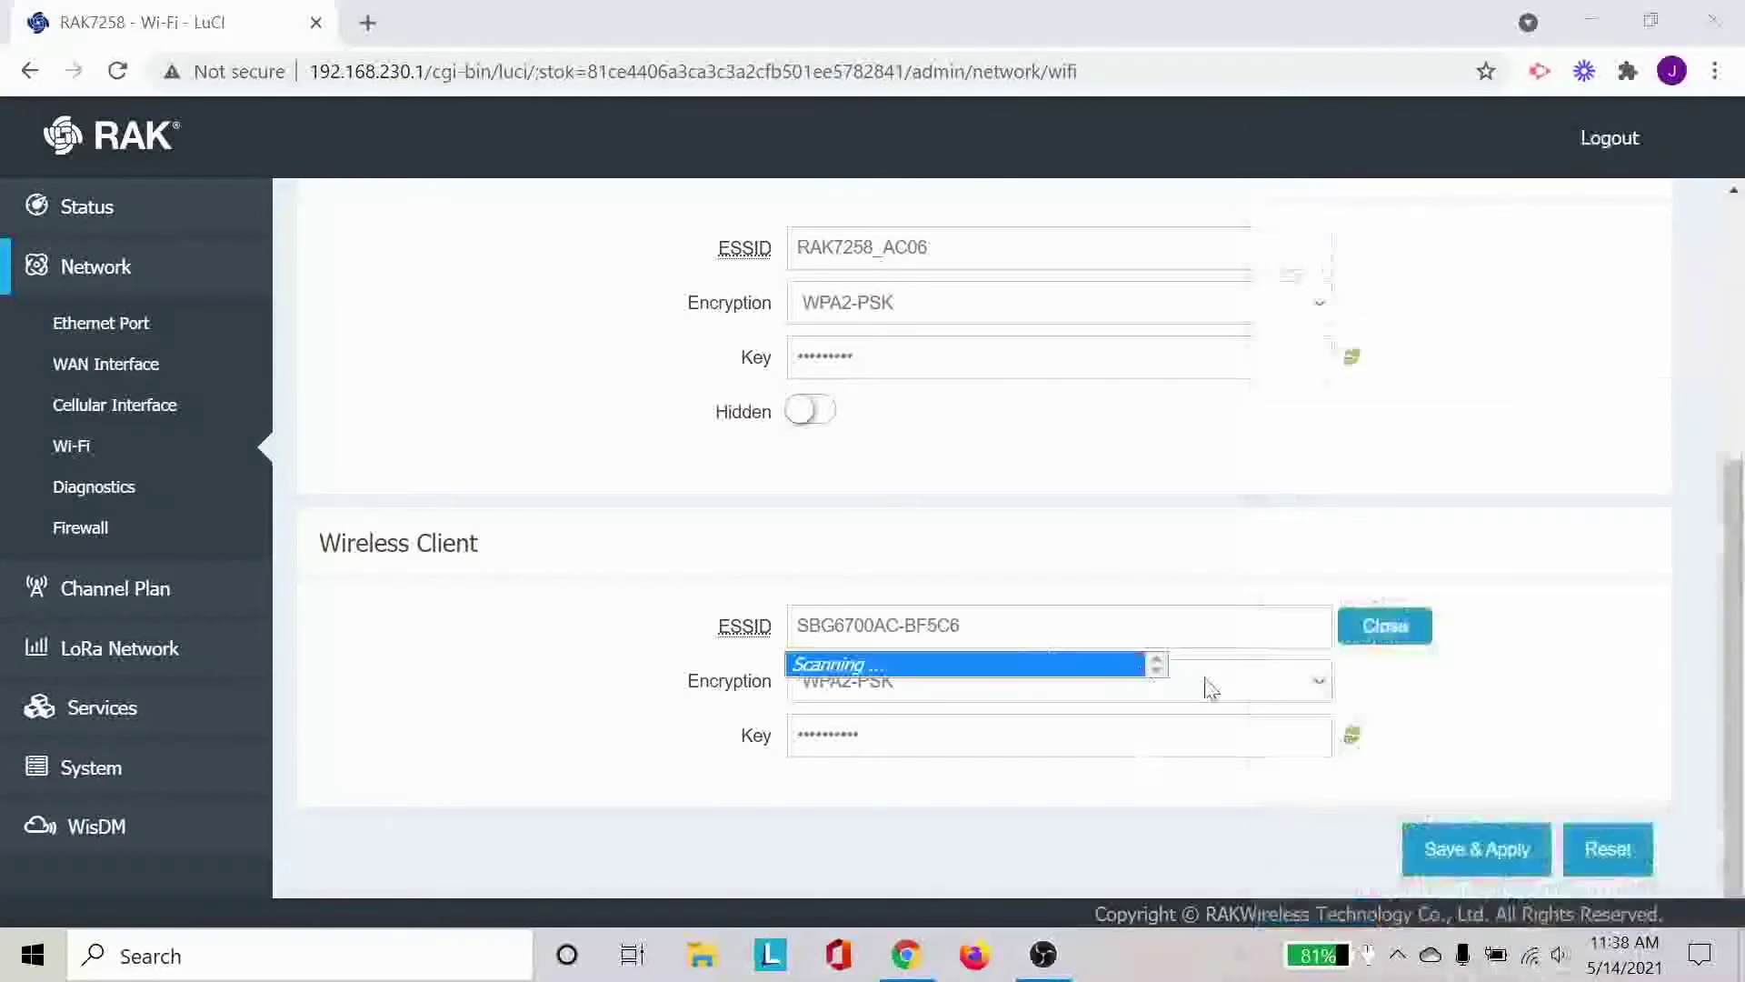
left_click(1548, 956)
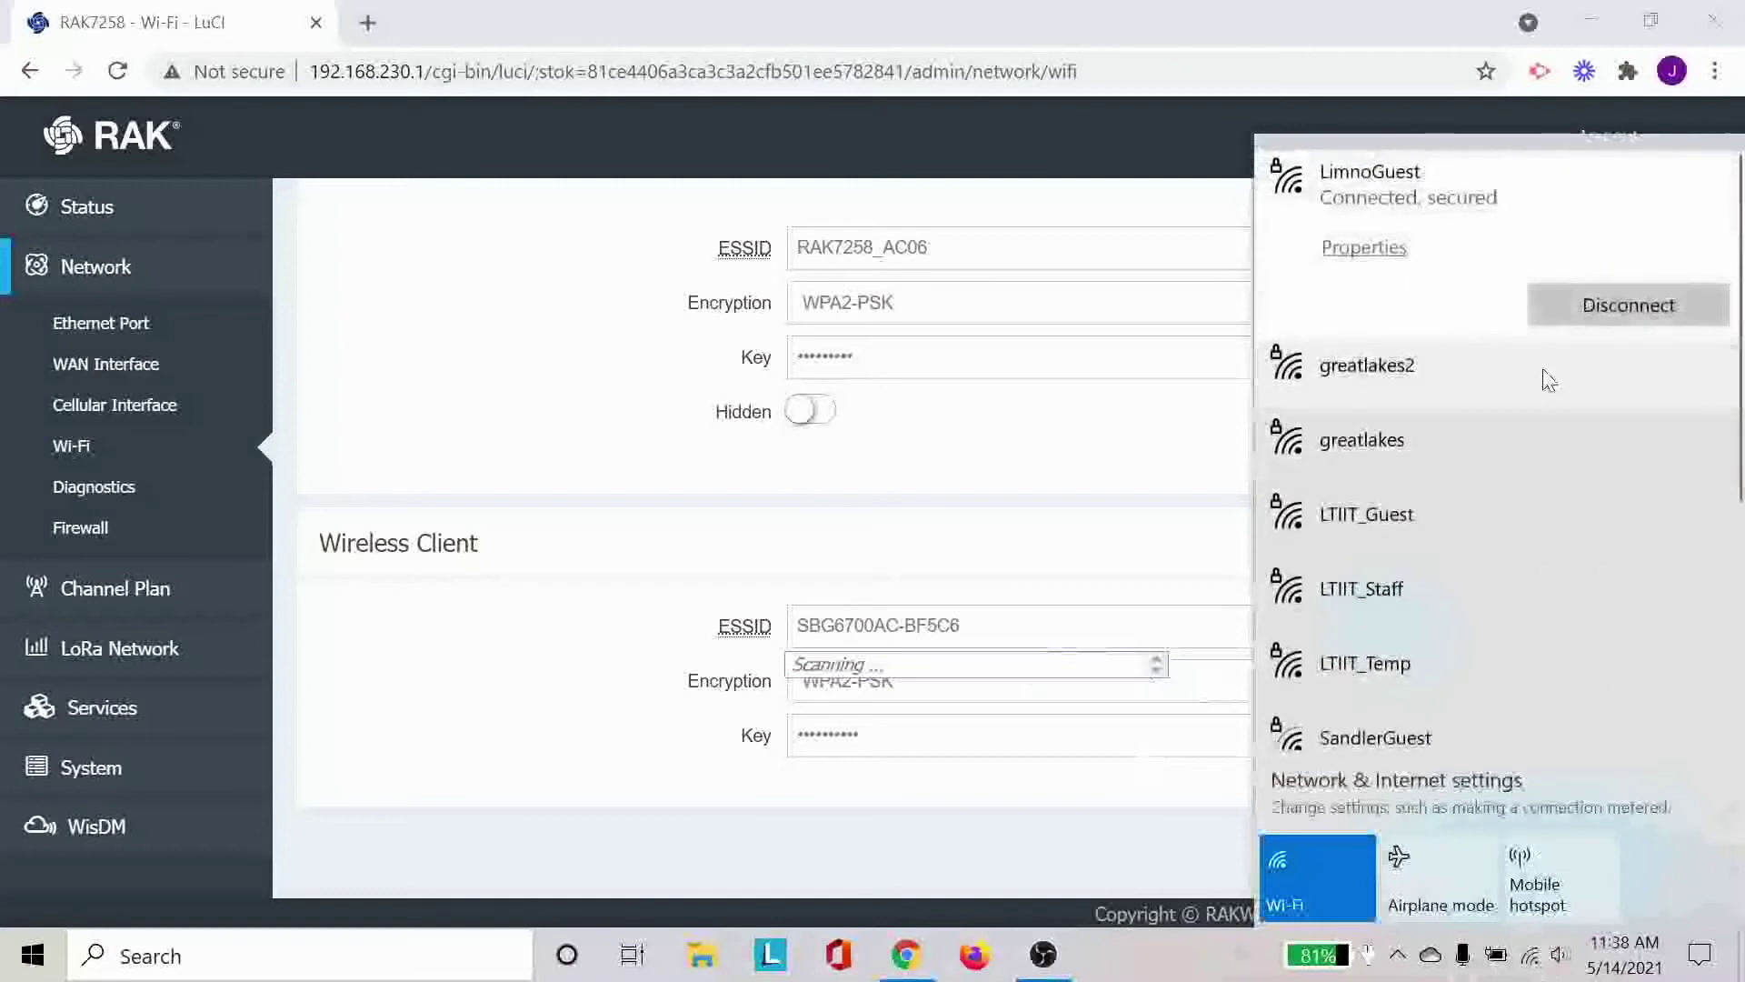
scroll(1550, 373, "down", 5)
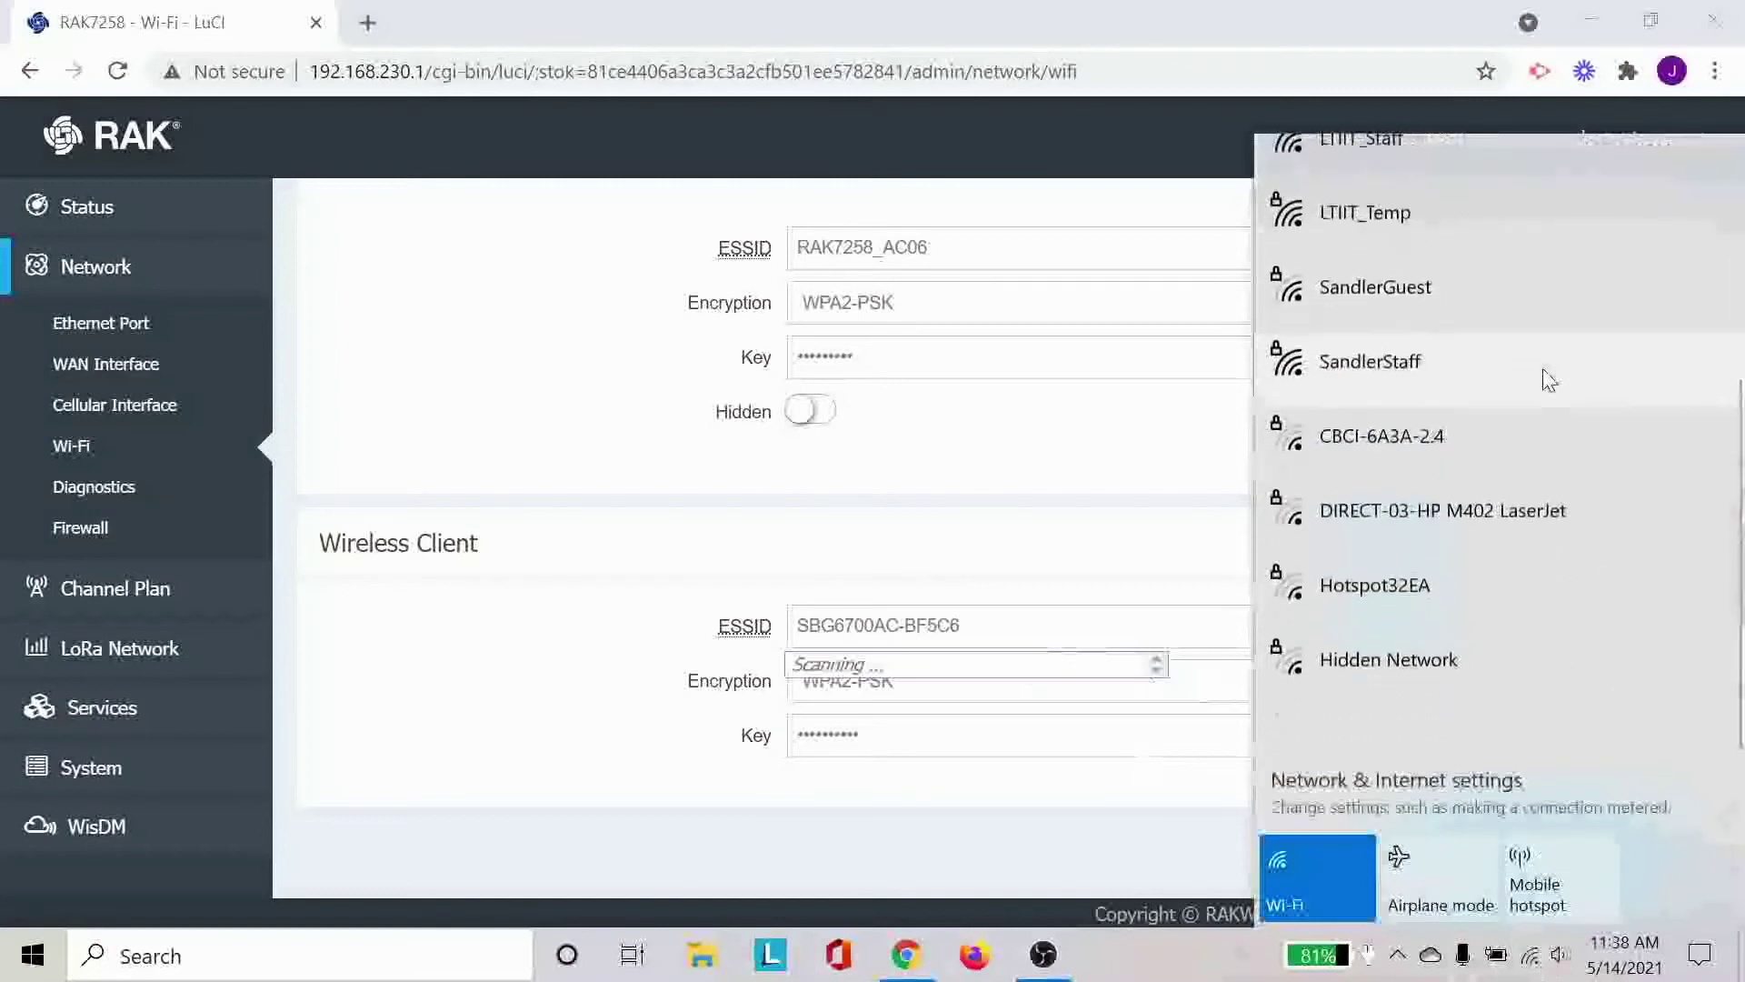
scroll(1550, 373, "up", 5)
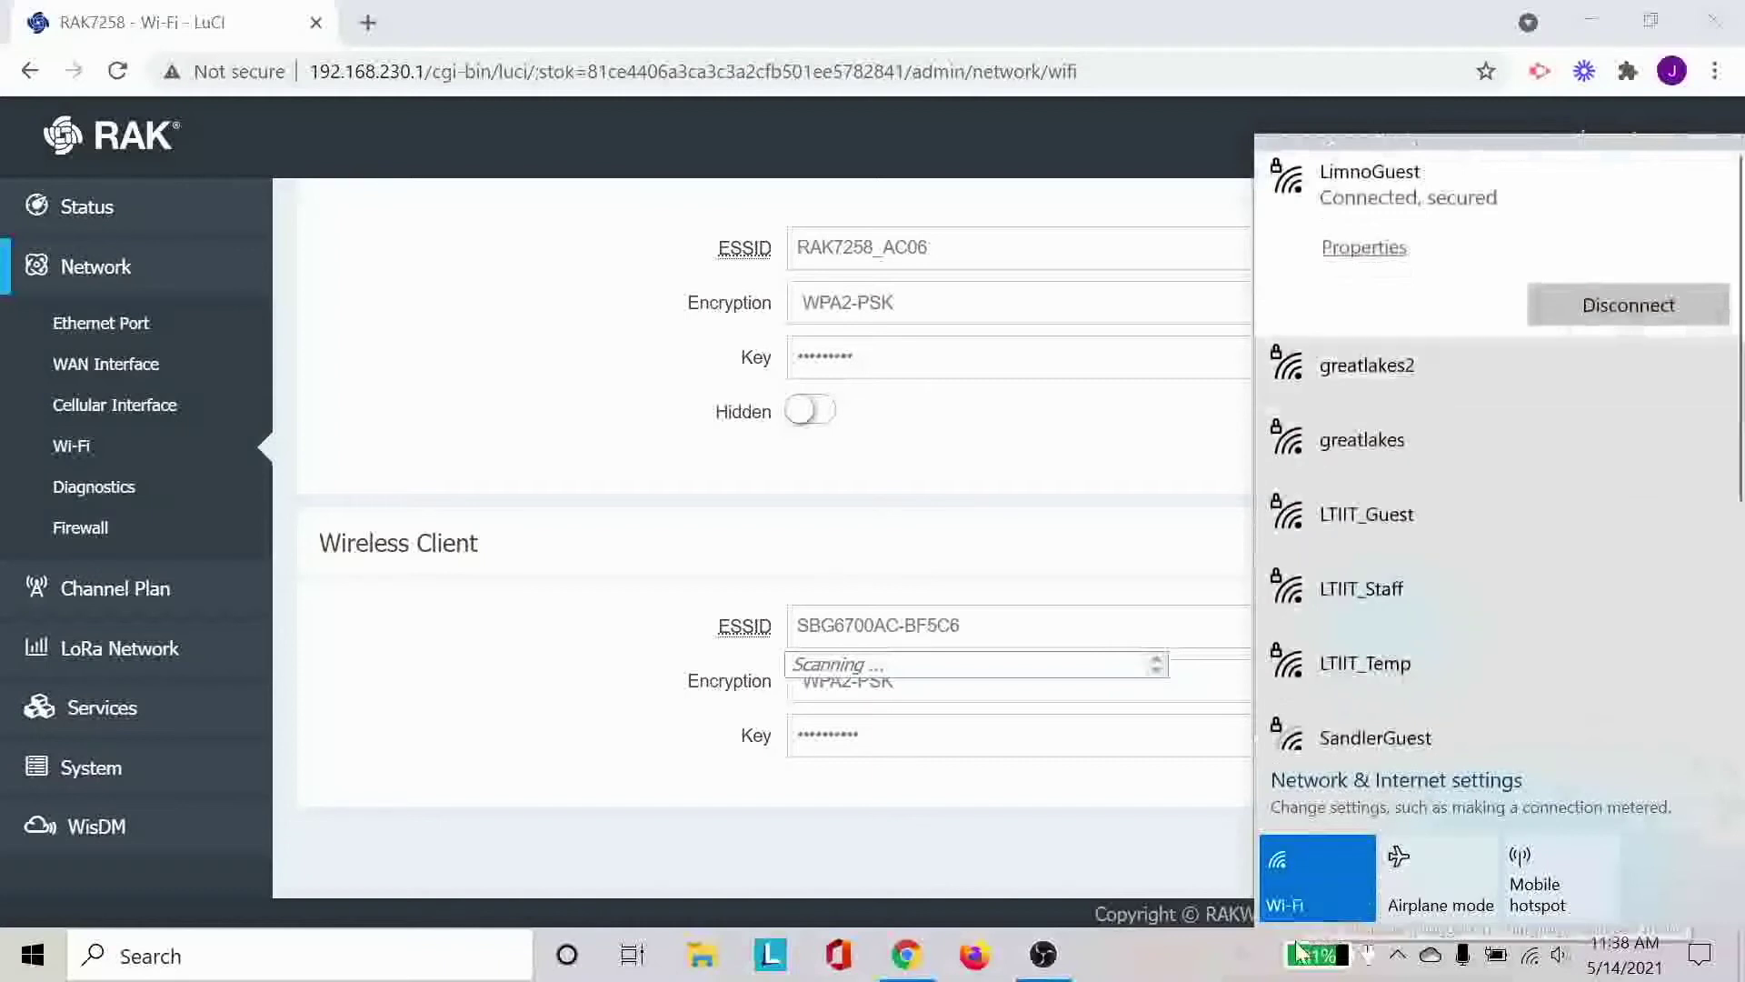
left_click(1333, 886)
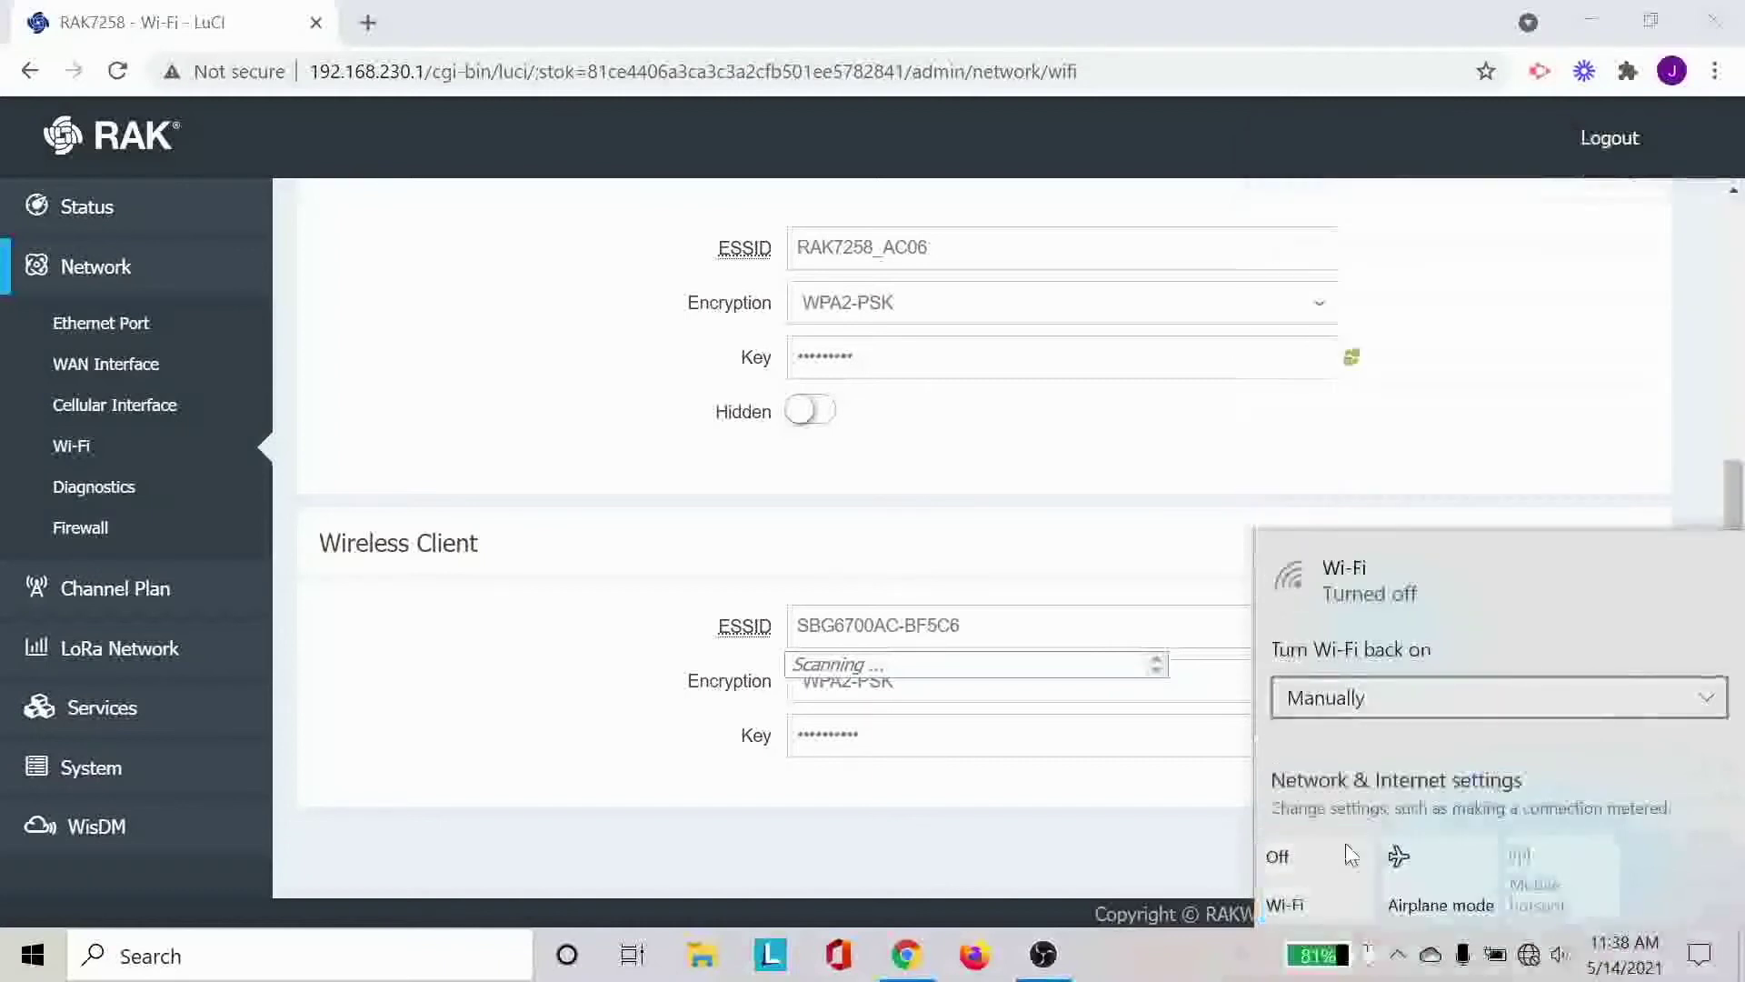
left_click(1339, 868)
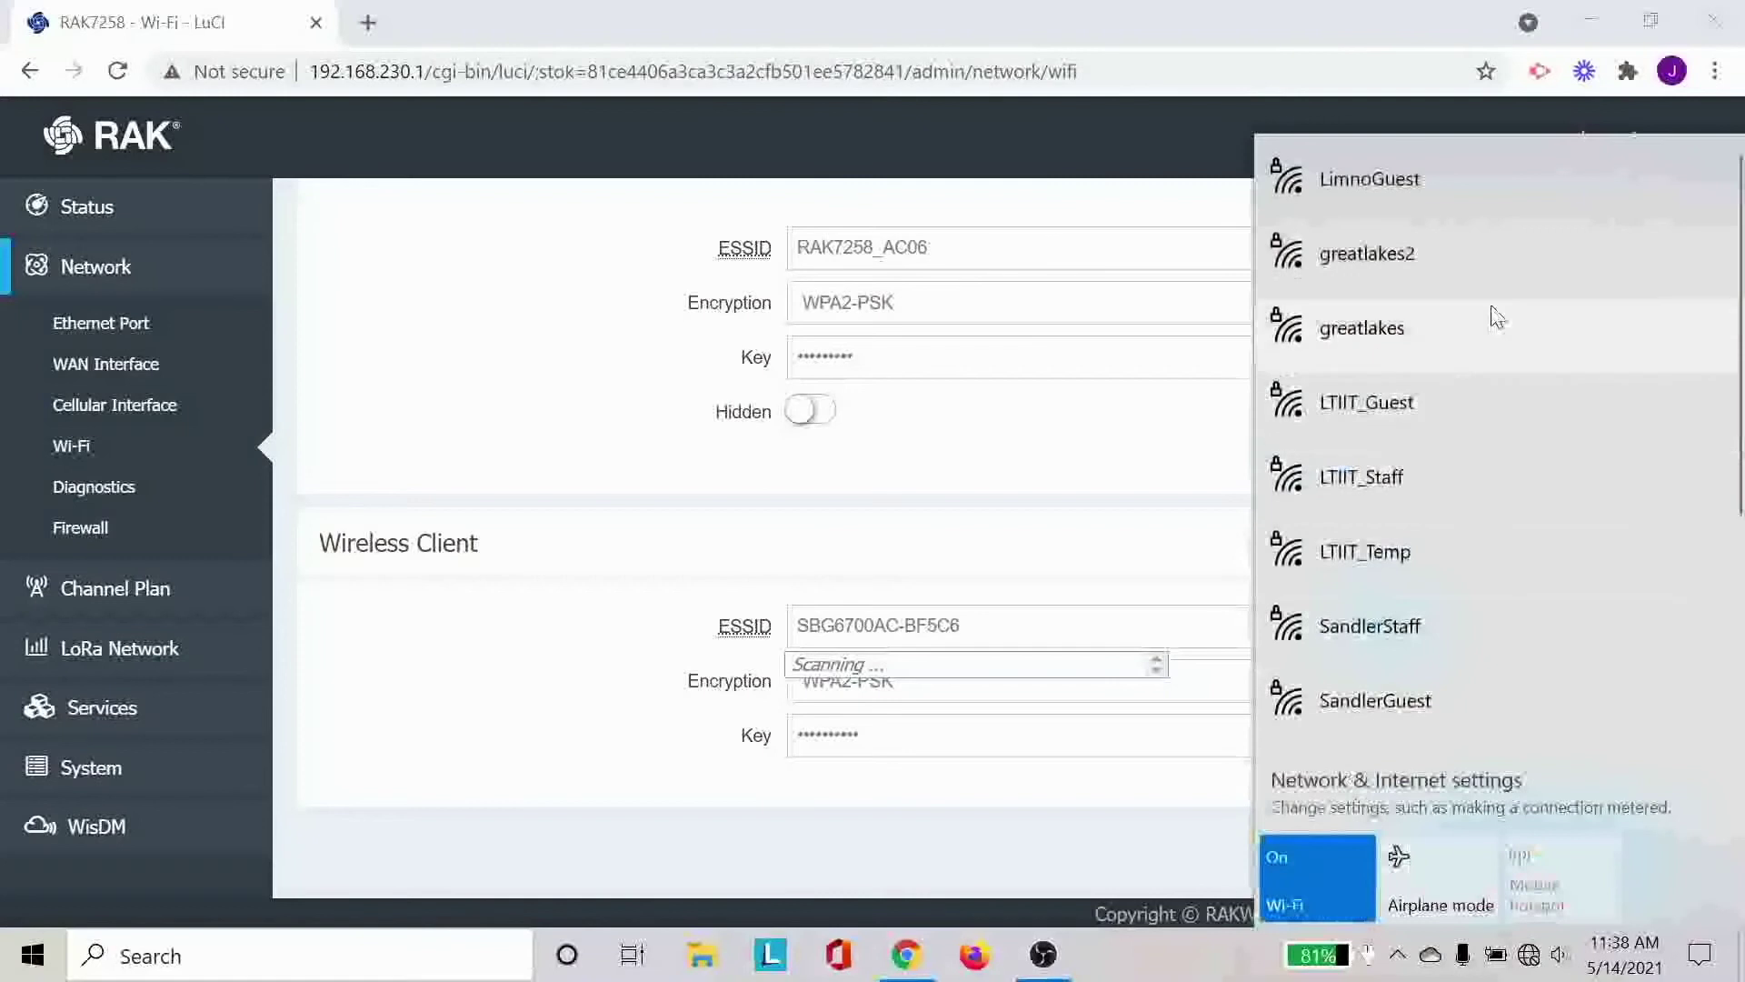
Confirm the laptop rejoined RAK7258_AC06 and stop the LuCI network scan.
scroll(1491, 318, "down", 5)
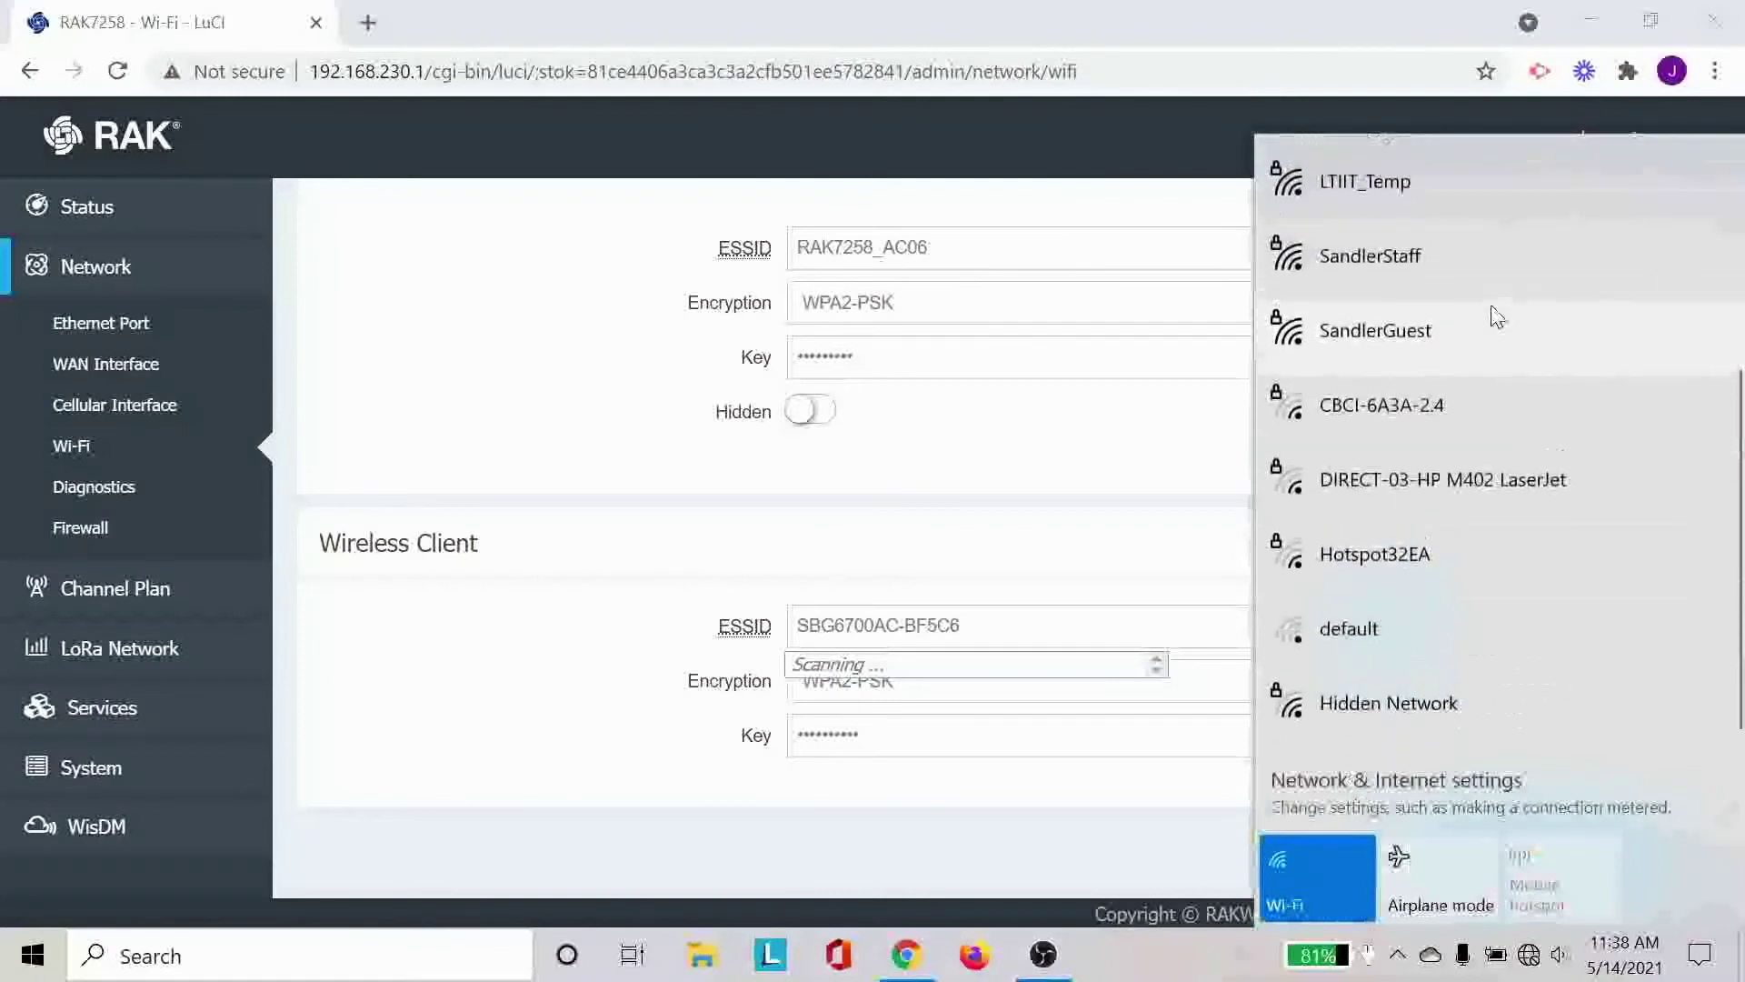
left_click(1207, 822)
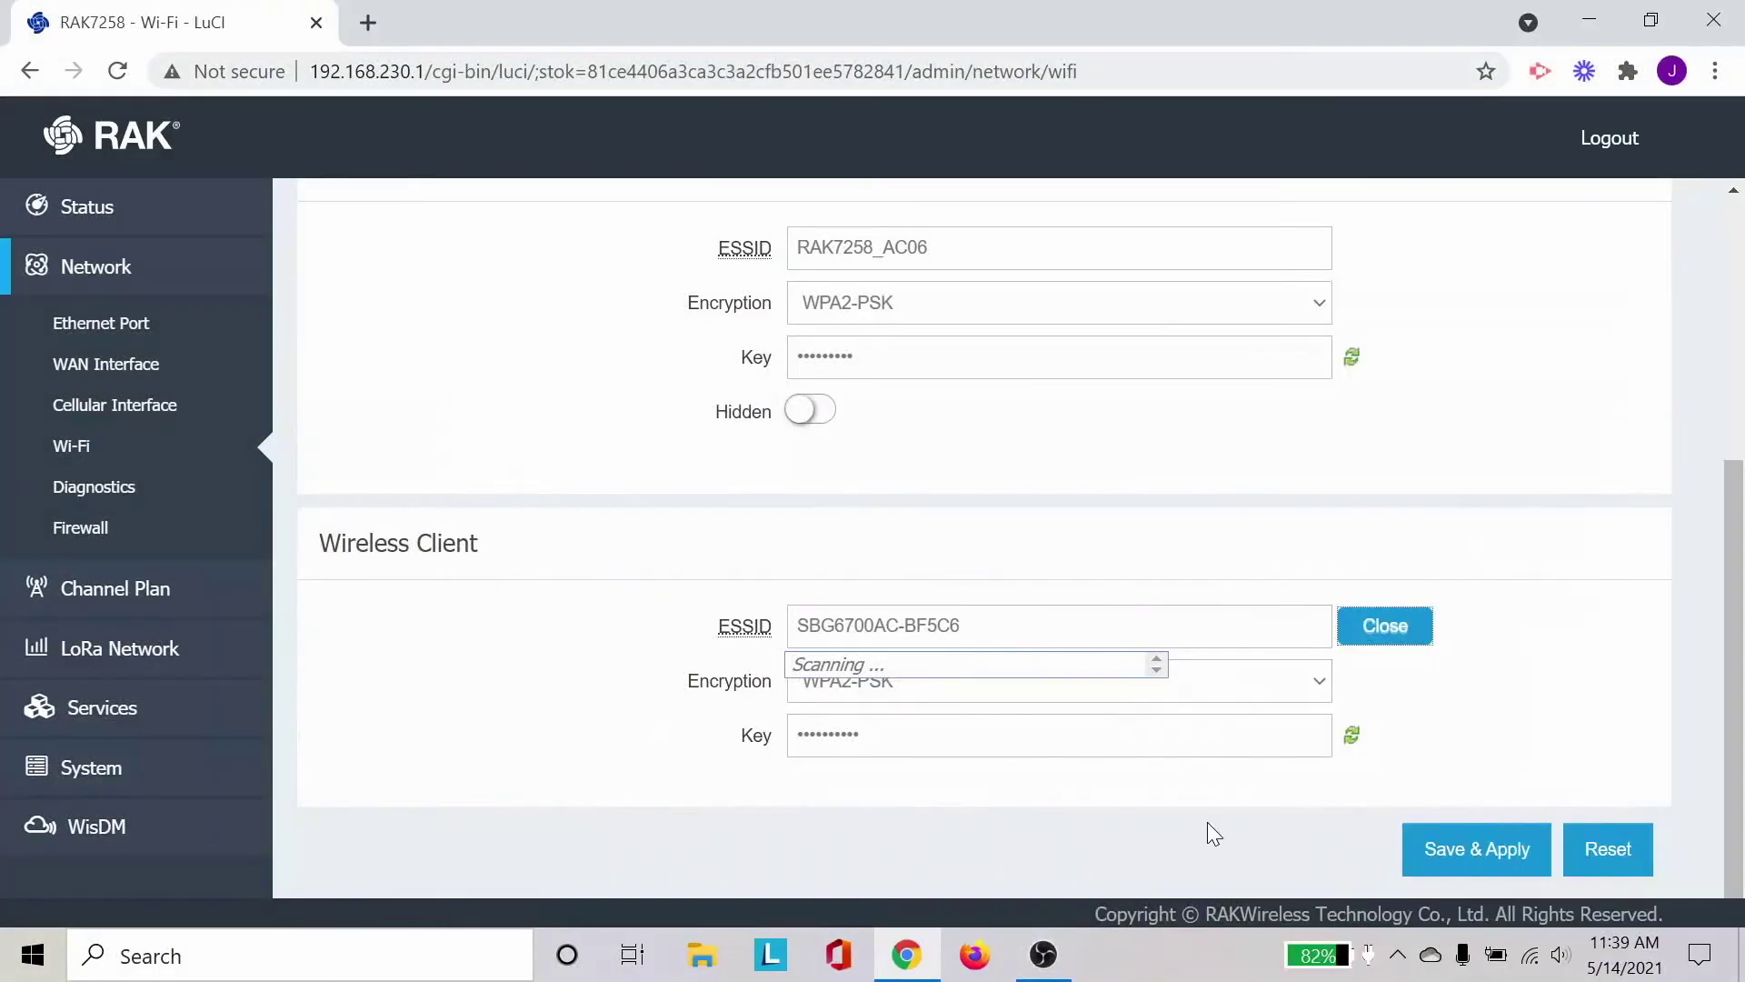
left_click(1530, 954)
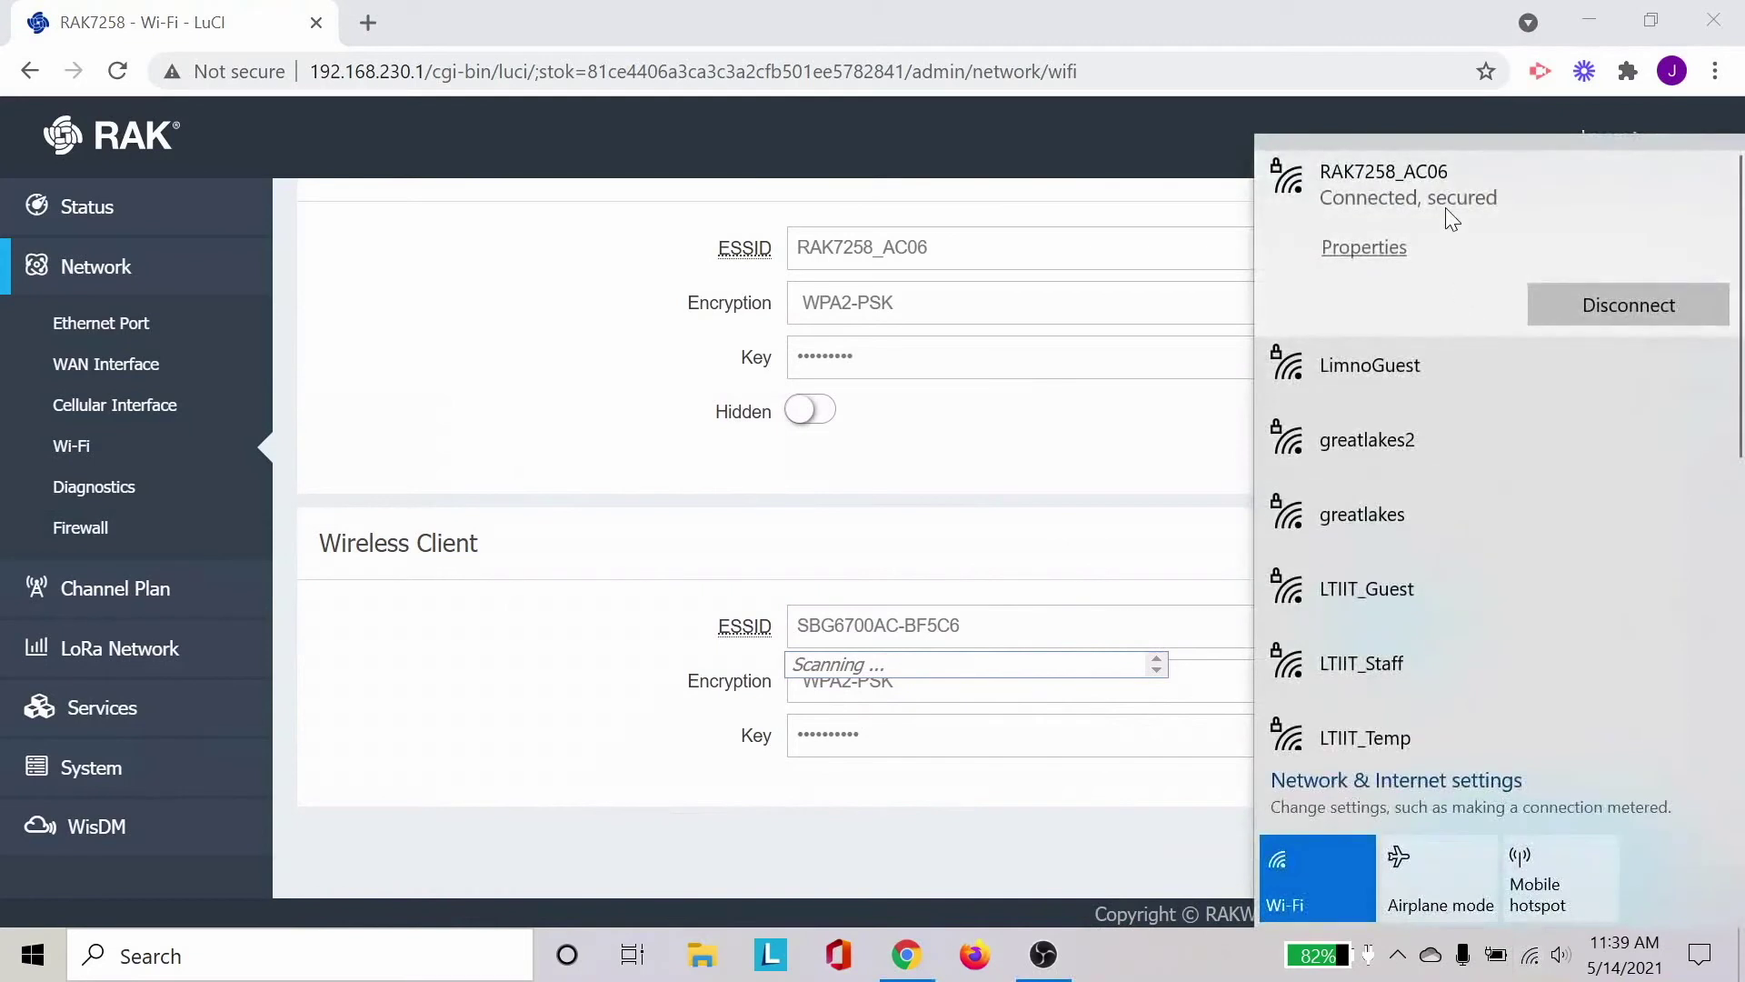
left_click(1047, 505)
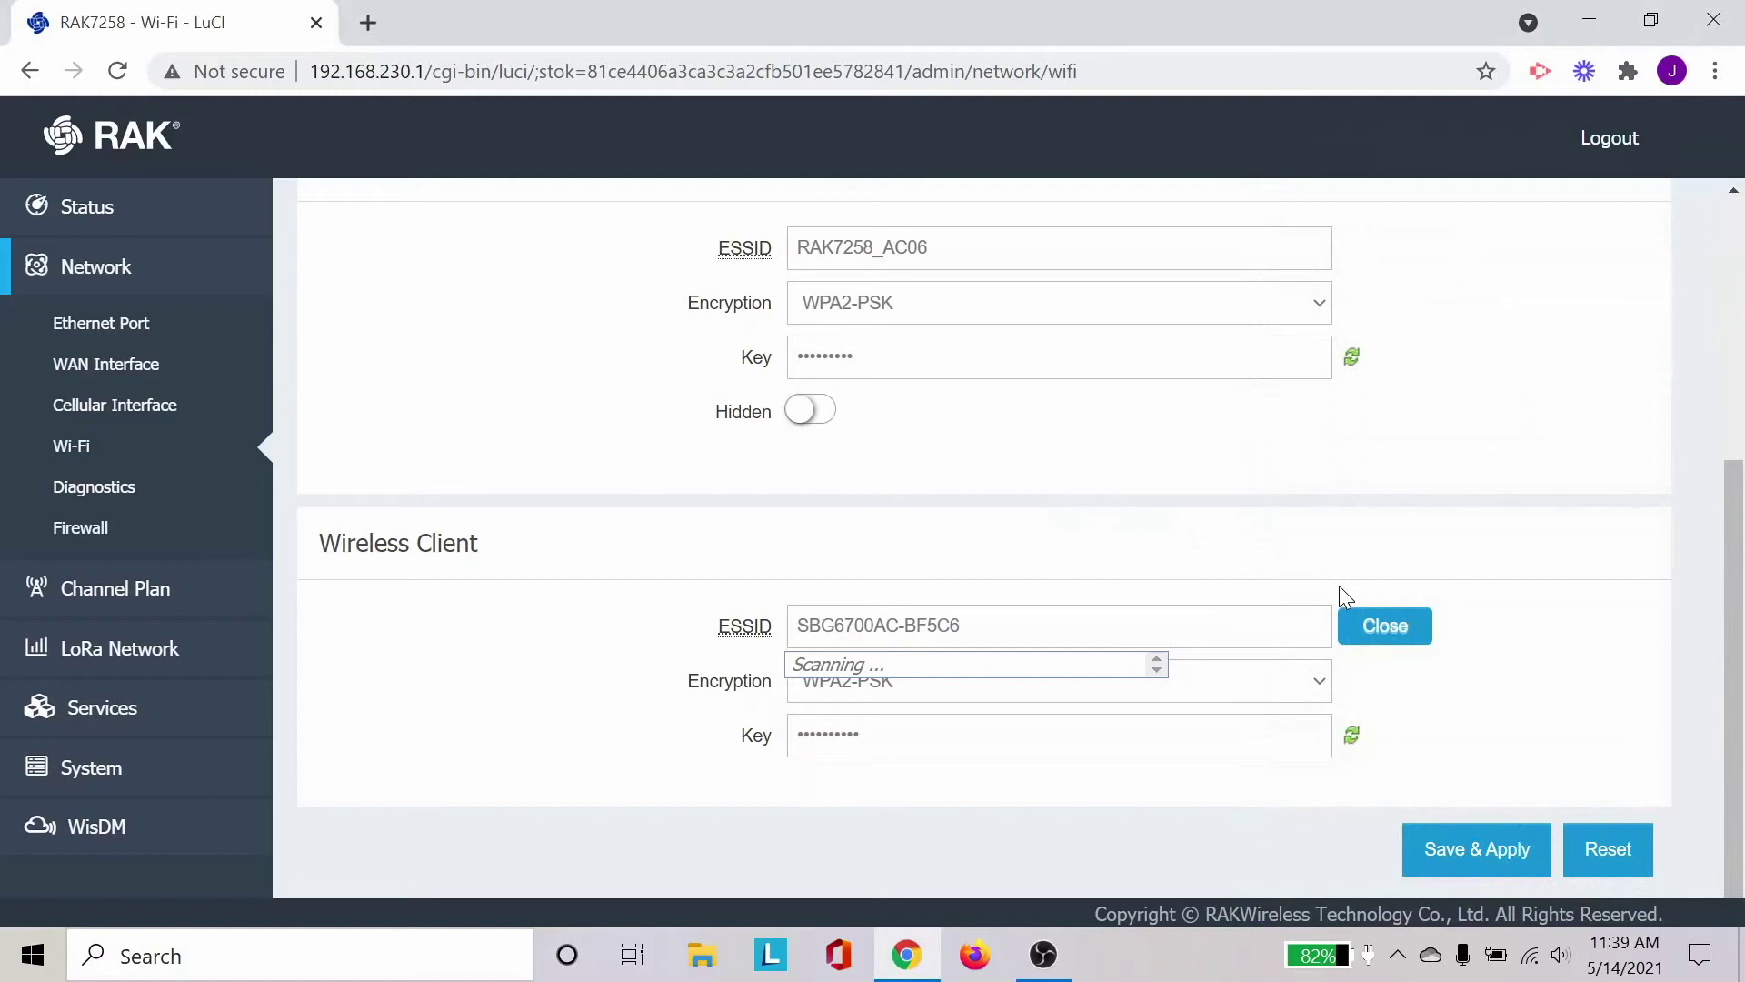
left_click(1388, 629)
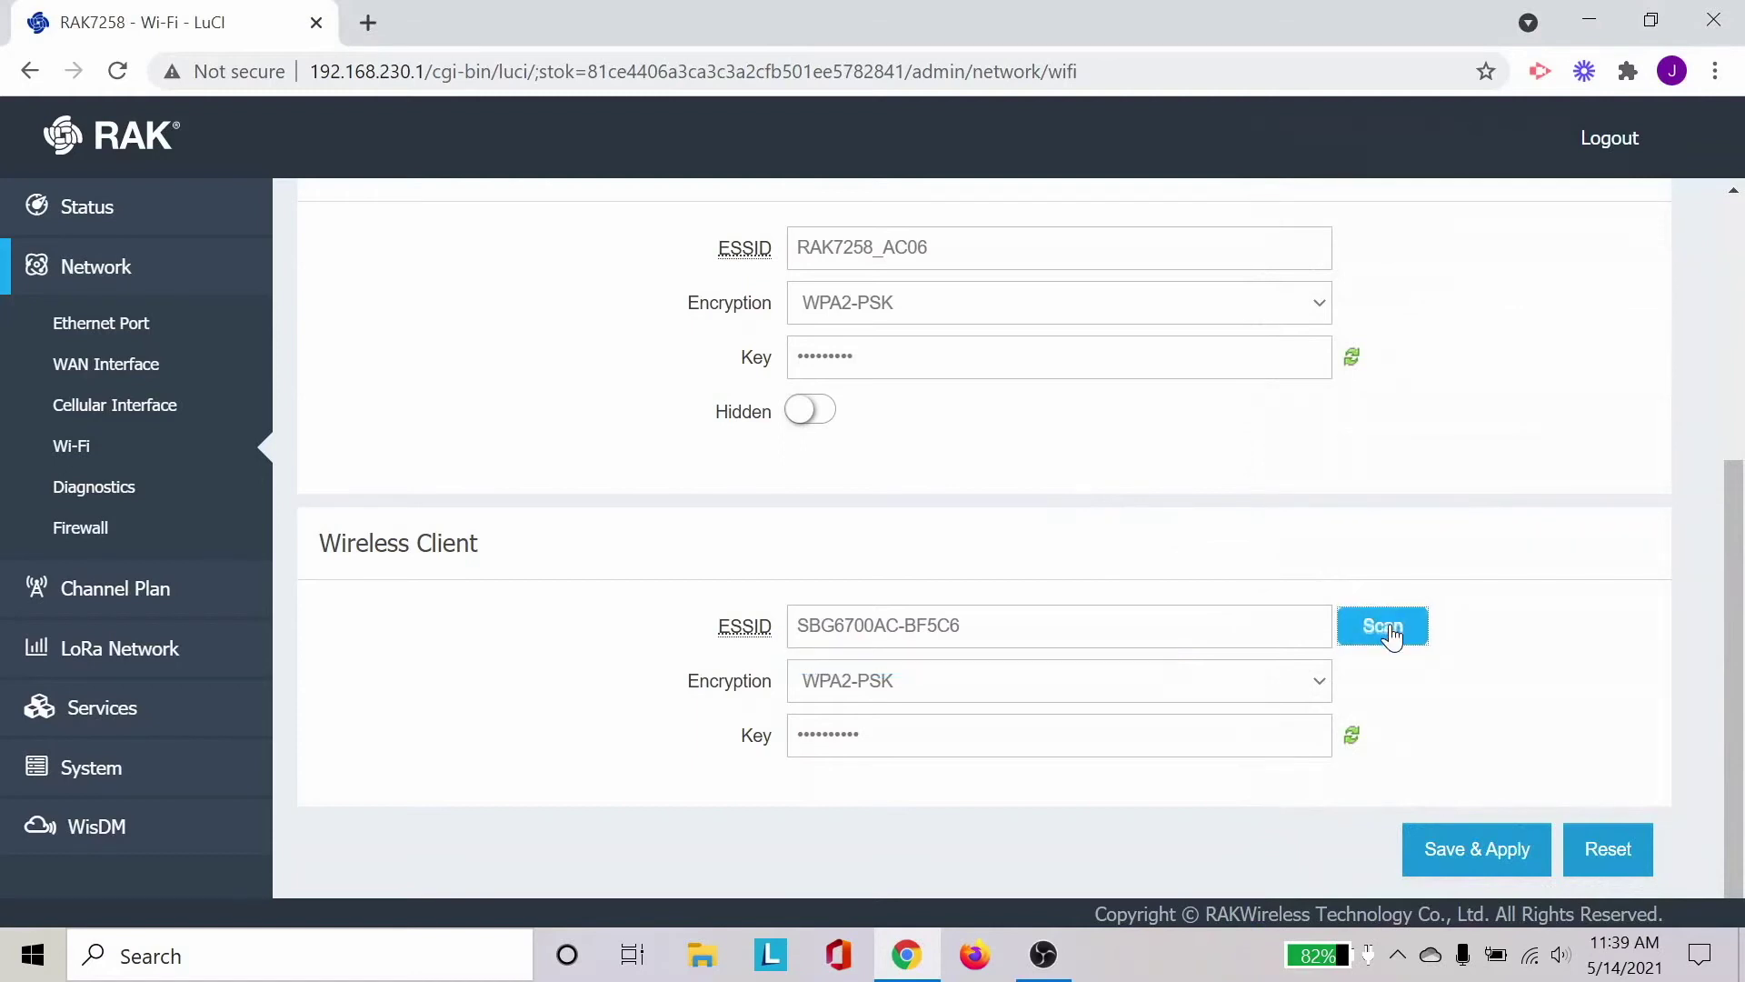
Return to the 192.168.230.1 login page and sign in with the admin password.
left_click(1191, 74)
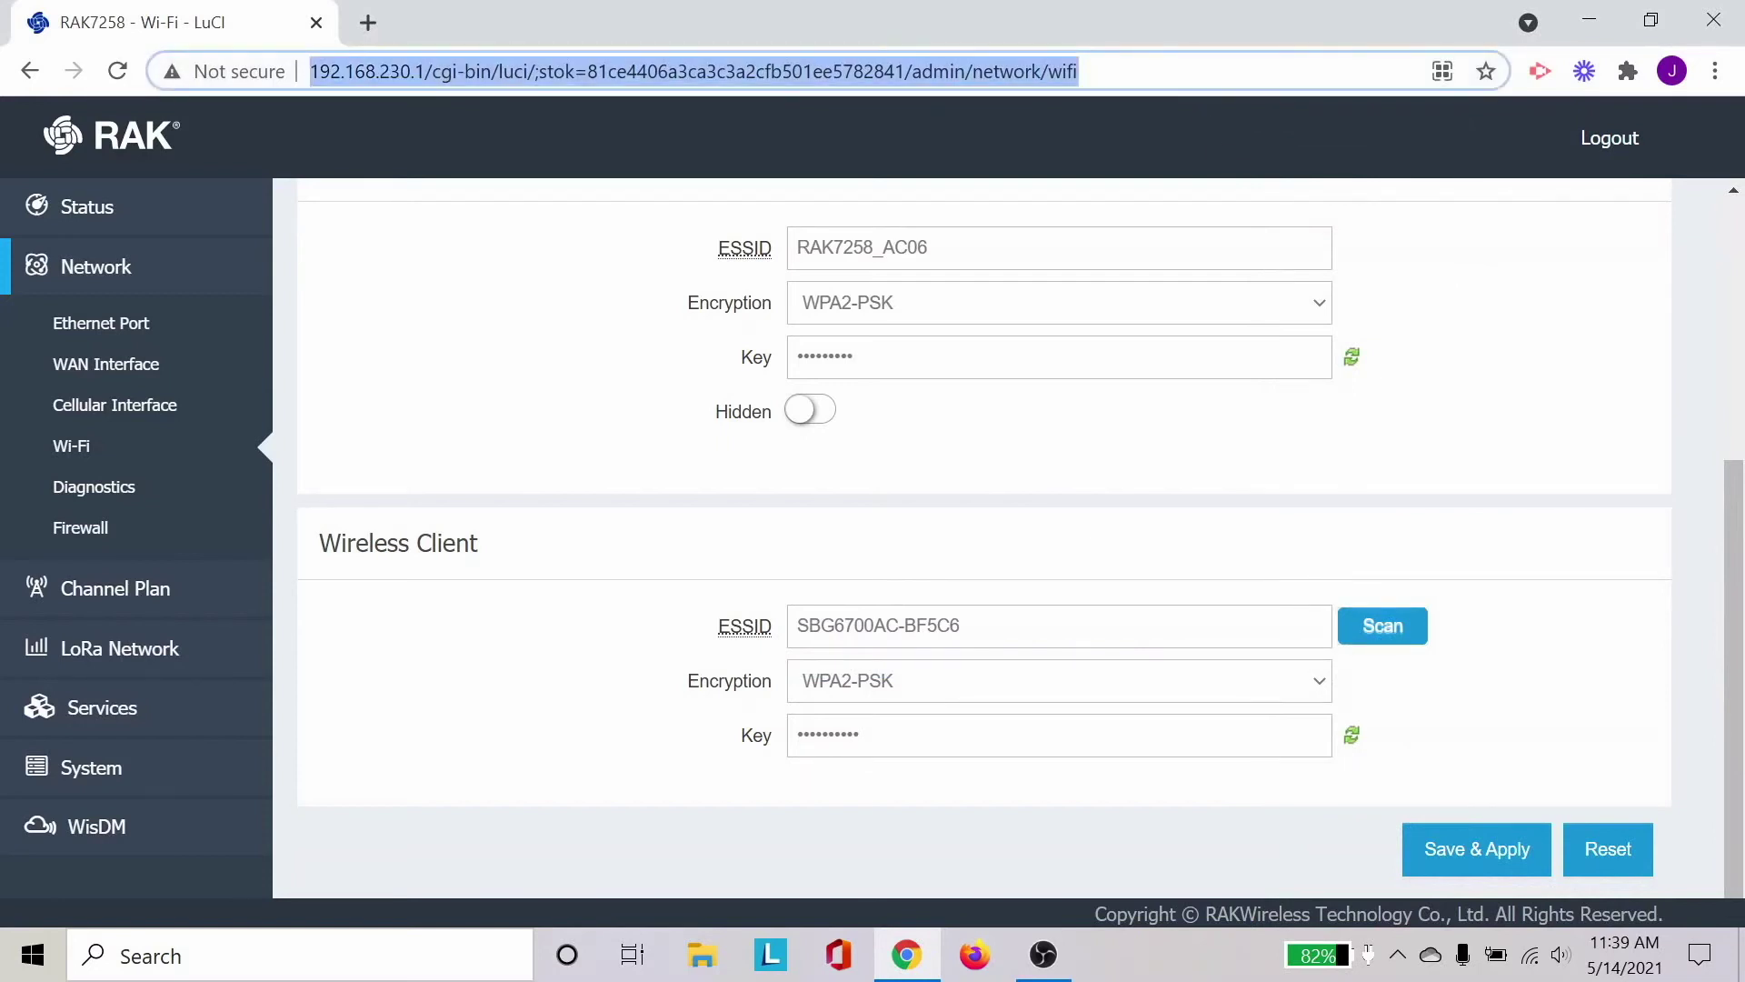
type("19")
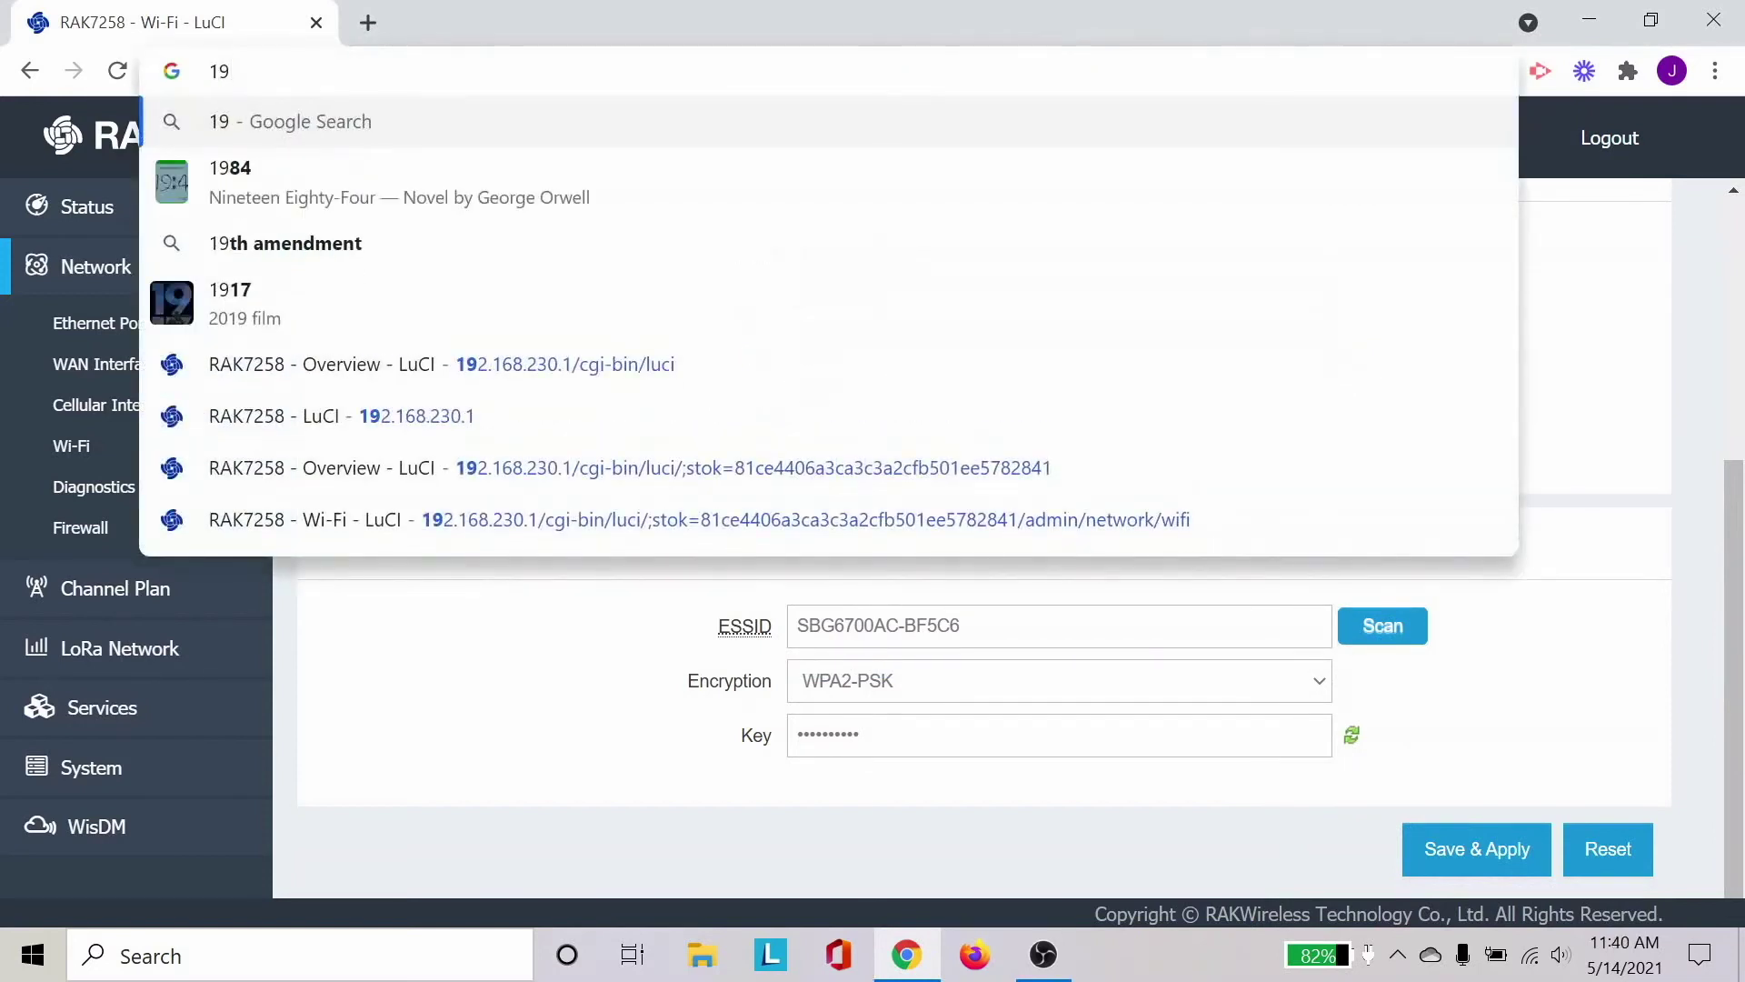
type("2.168.230.1/cgi-bin/luci")
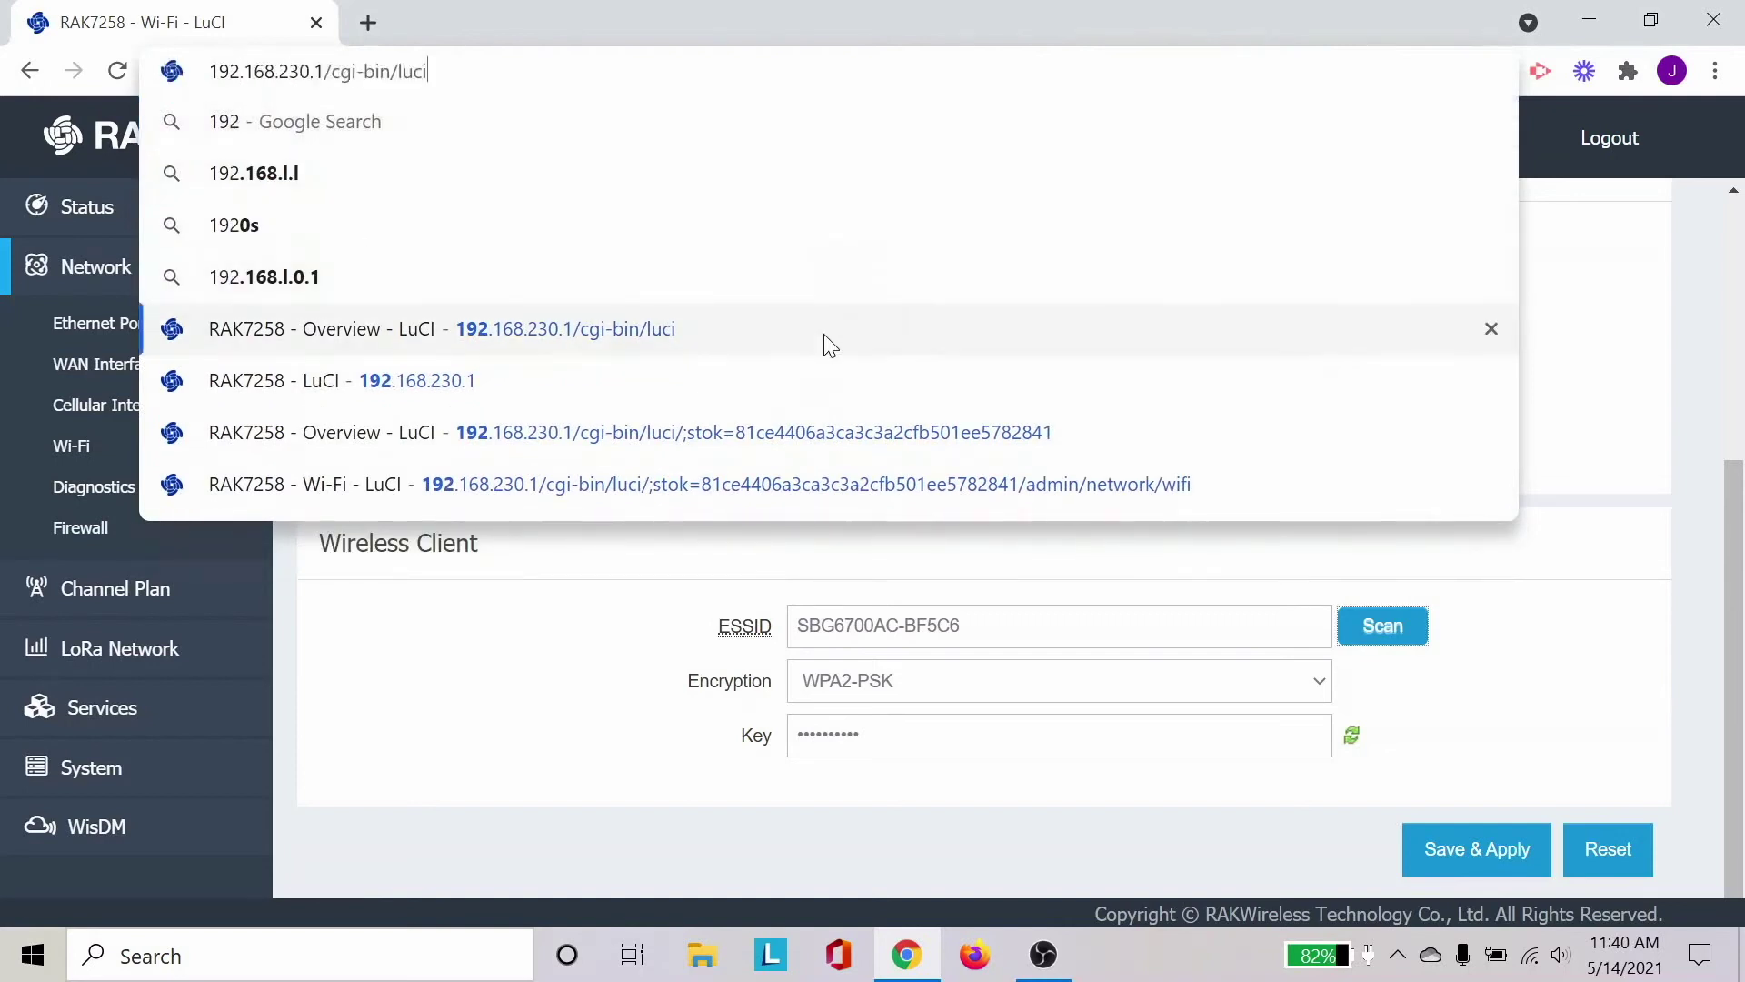
left_click(825, 334)
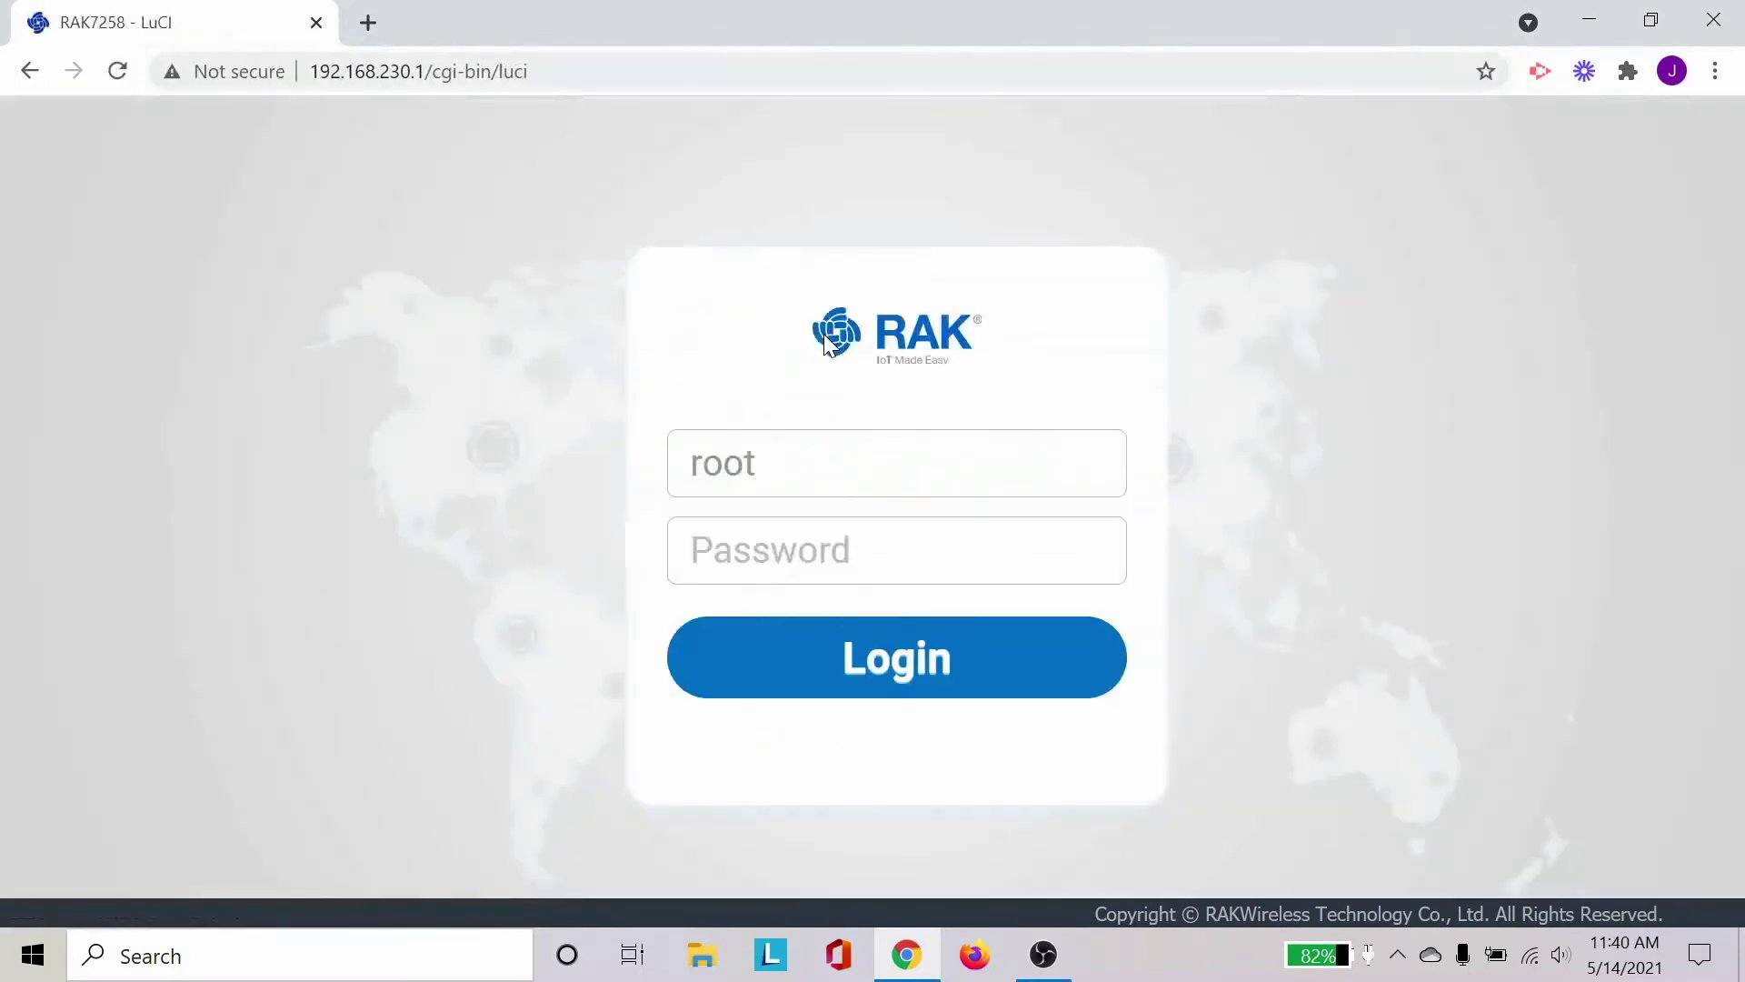
left_click(764, 578)
type("root")
key("Return")
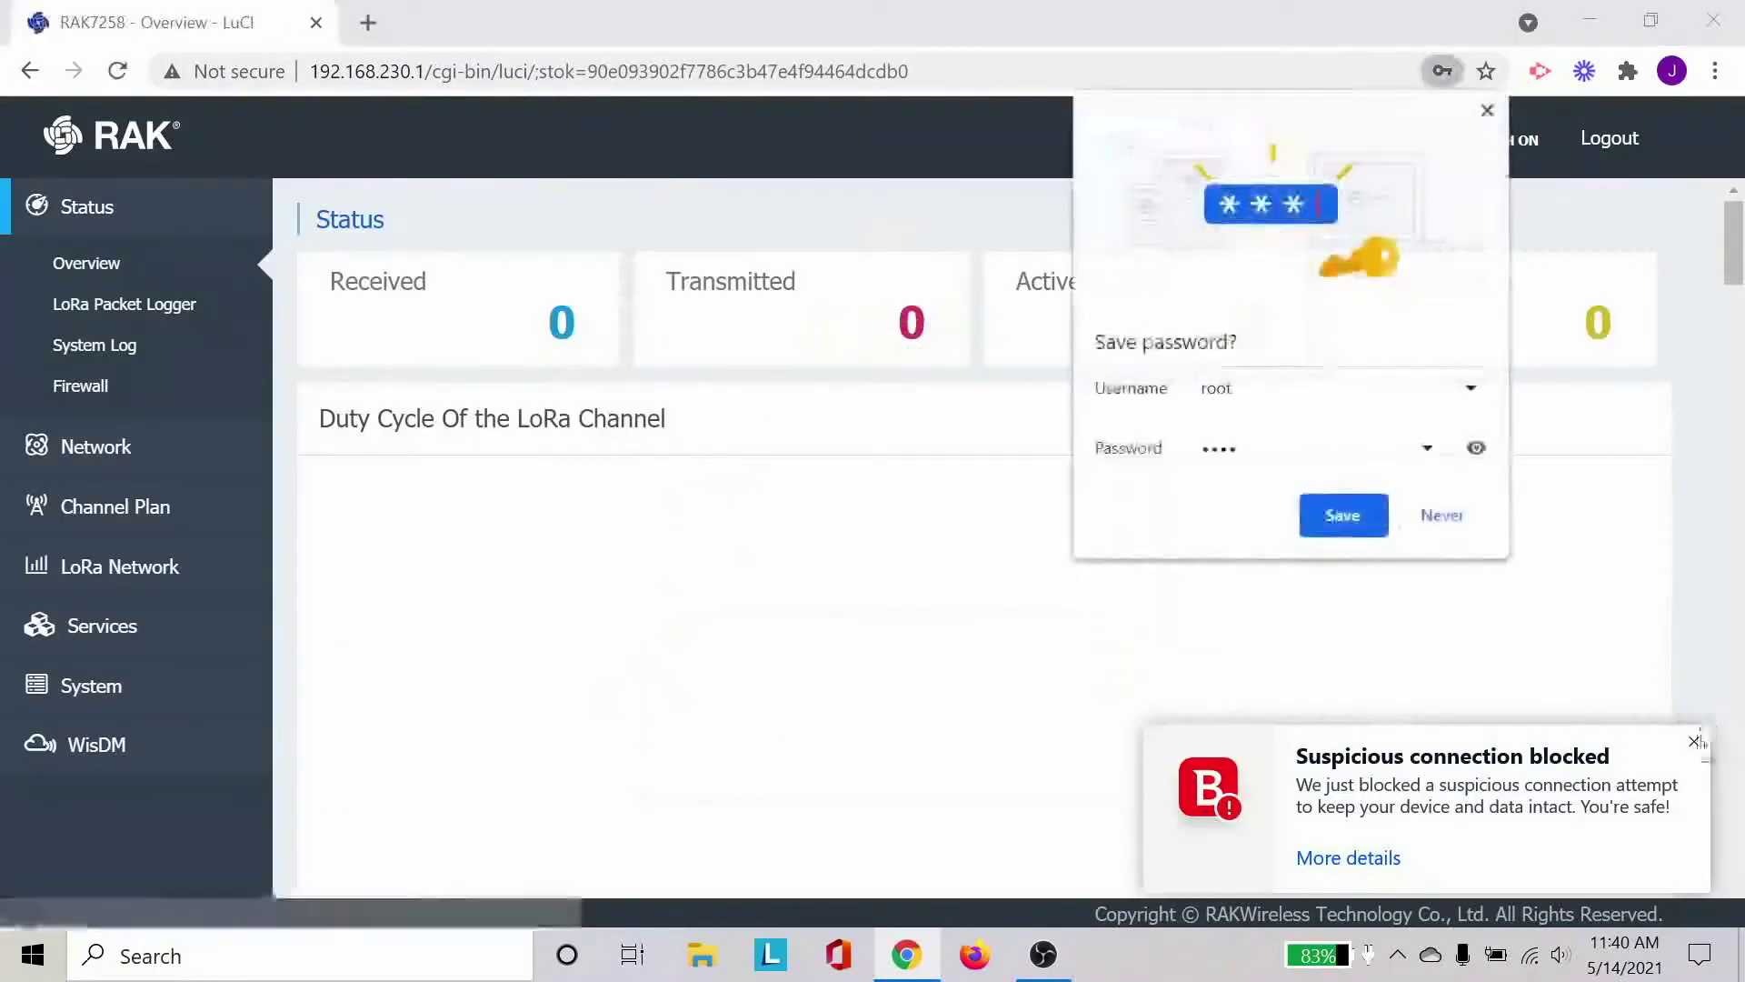
Dismiss the security and change-password notices and go to Network > Wi-Fi.
left_click(1695, 741)
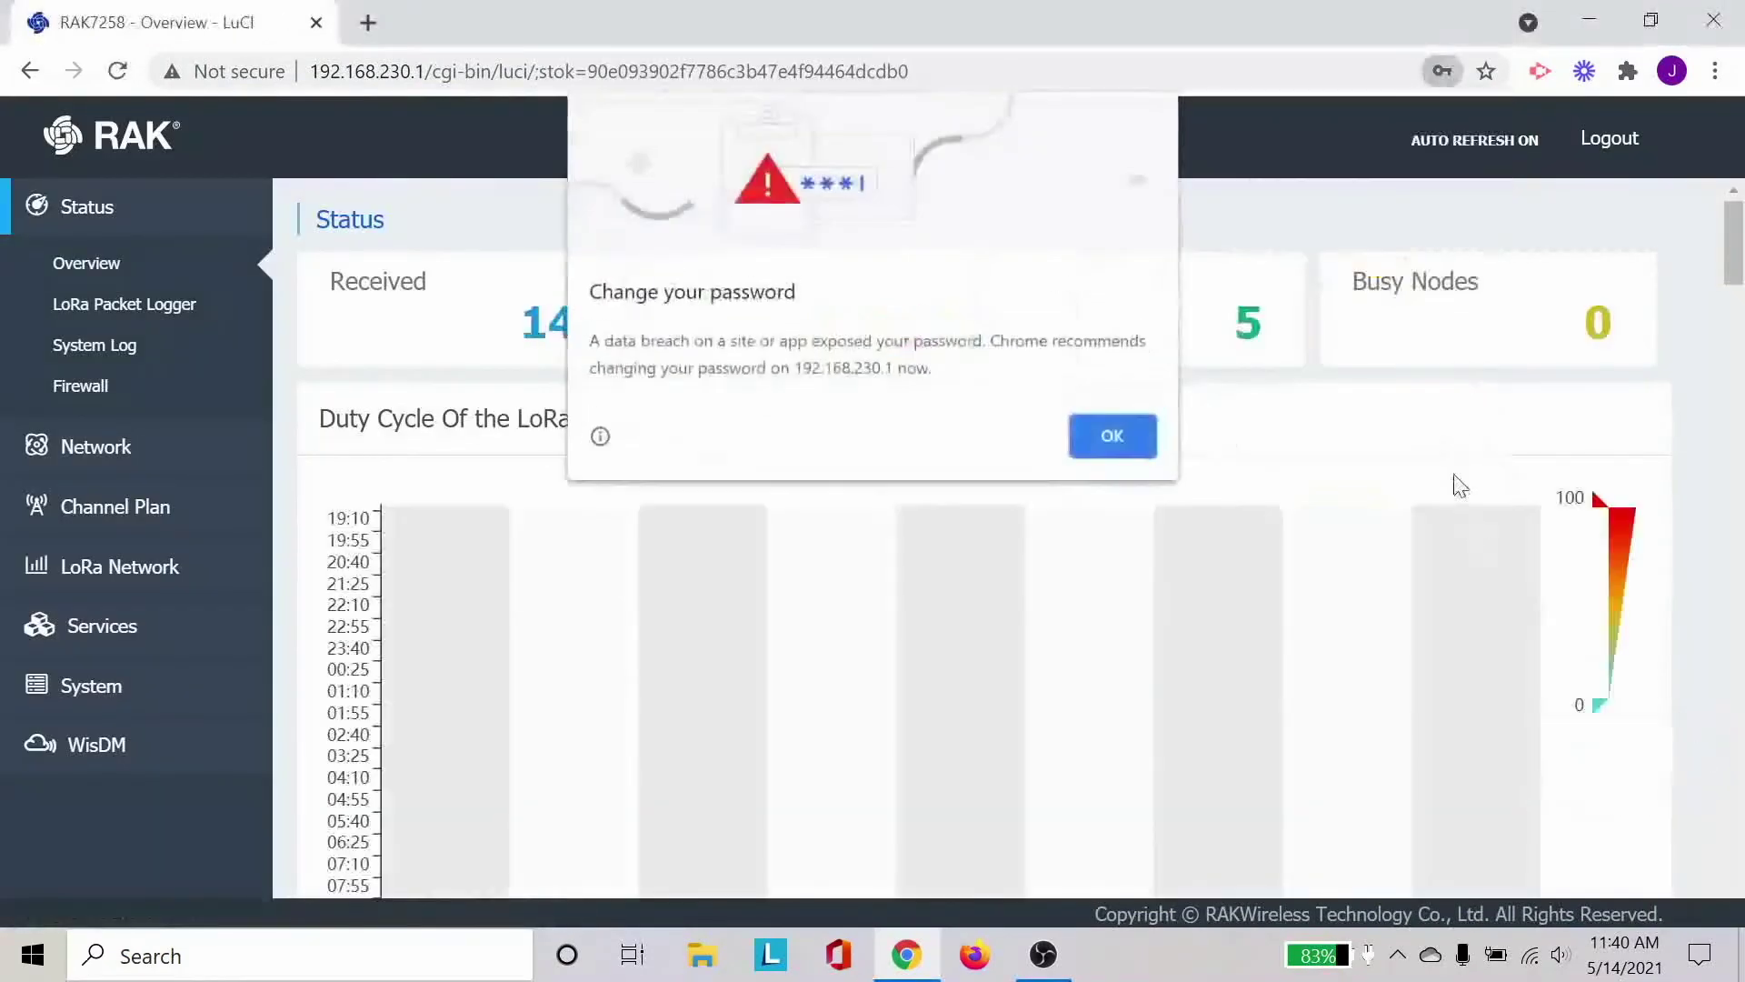
left_click(1102, 434)
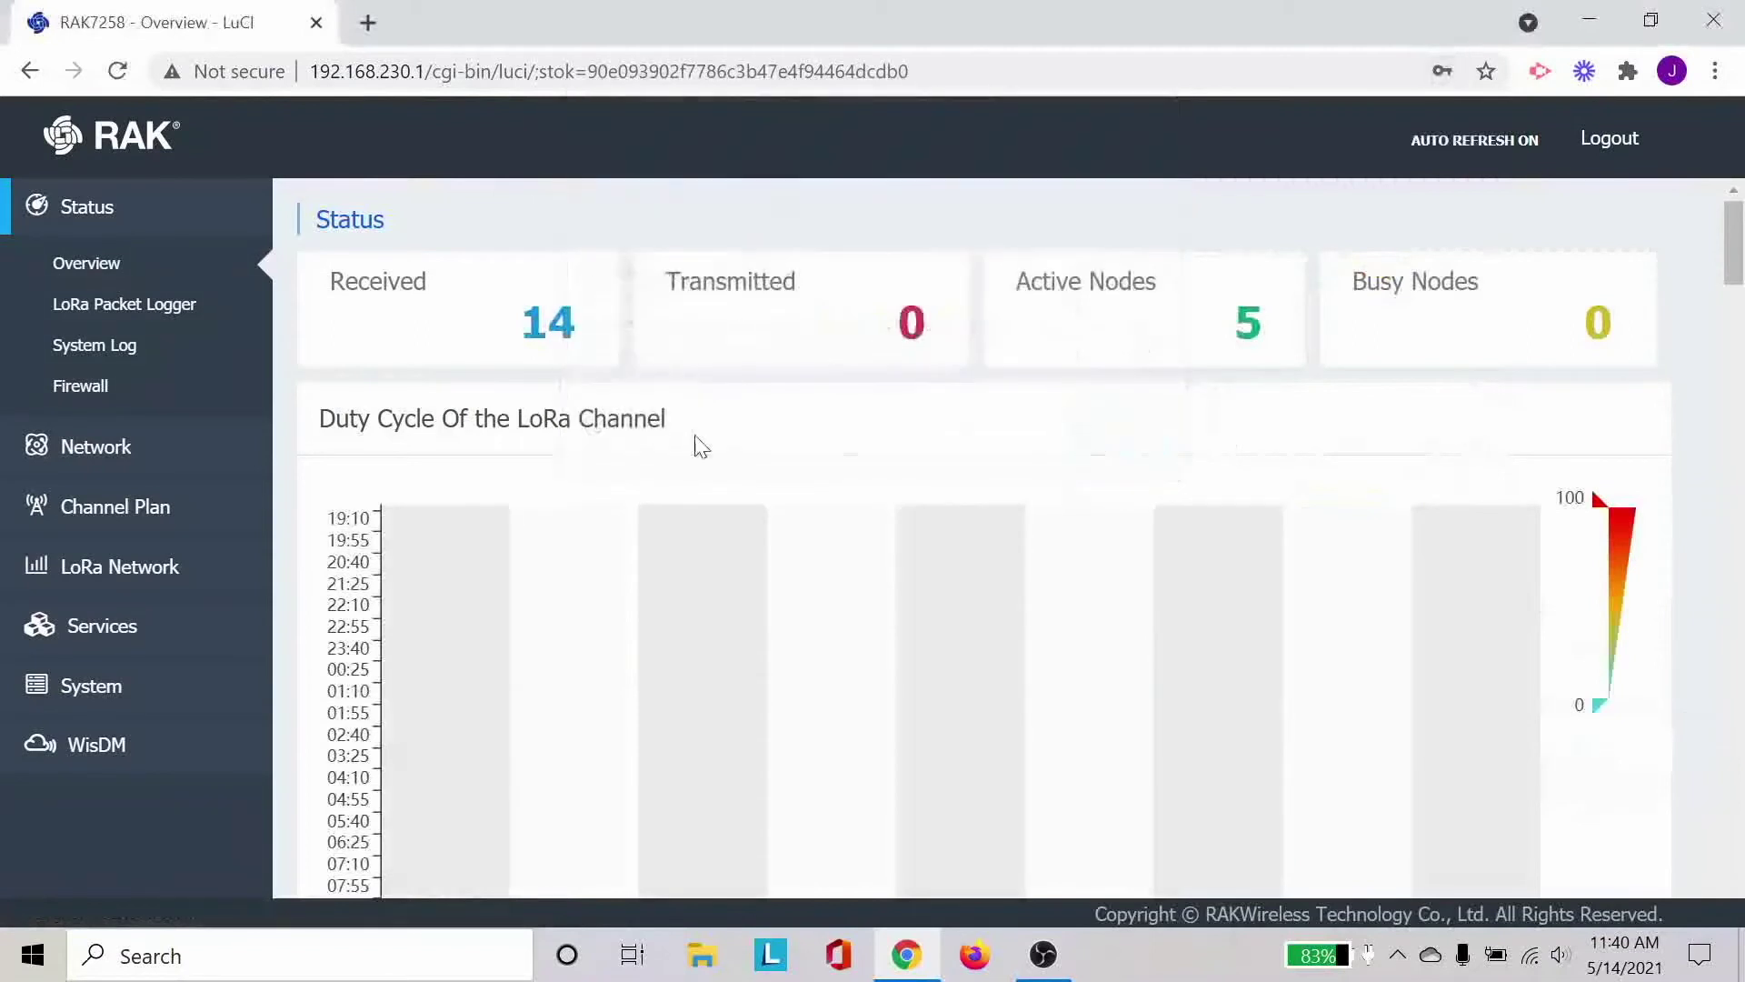
left_click(188, 460)
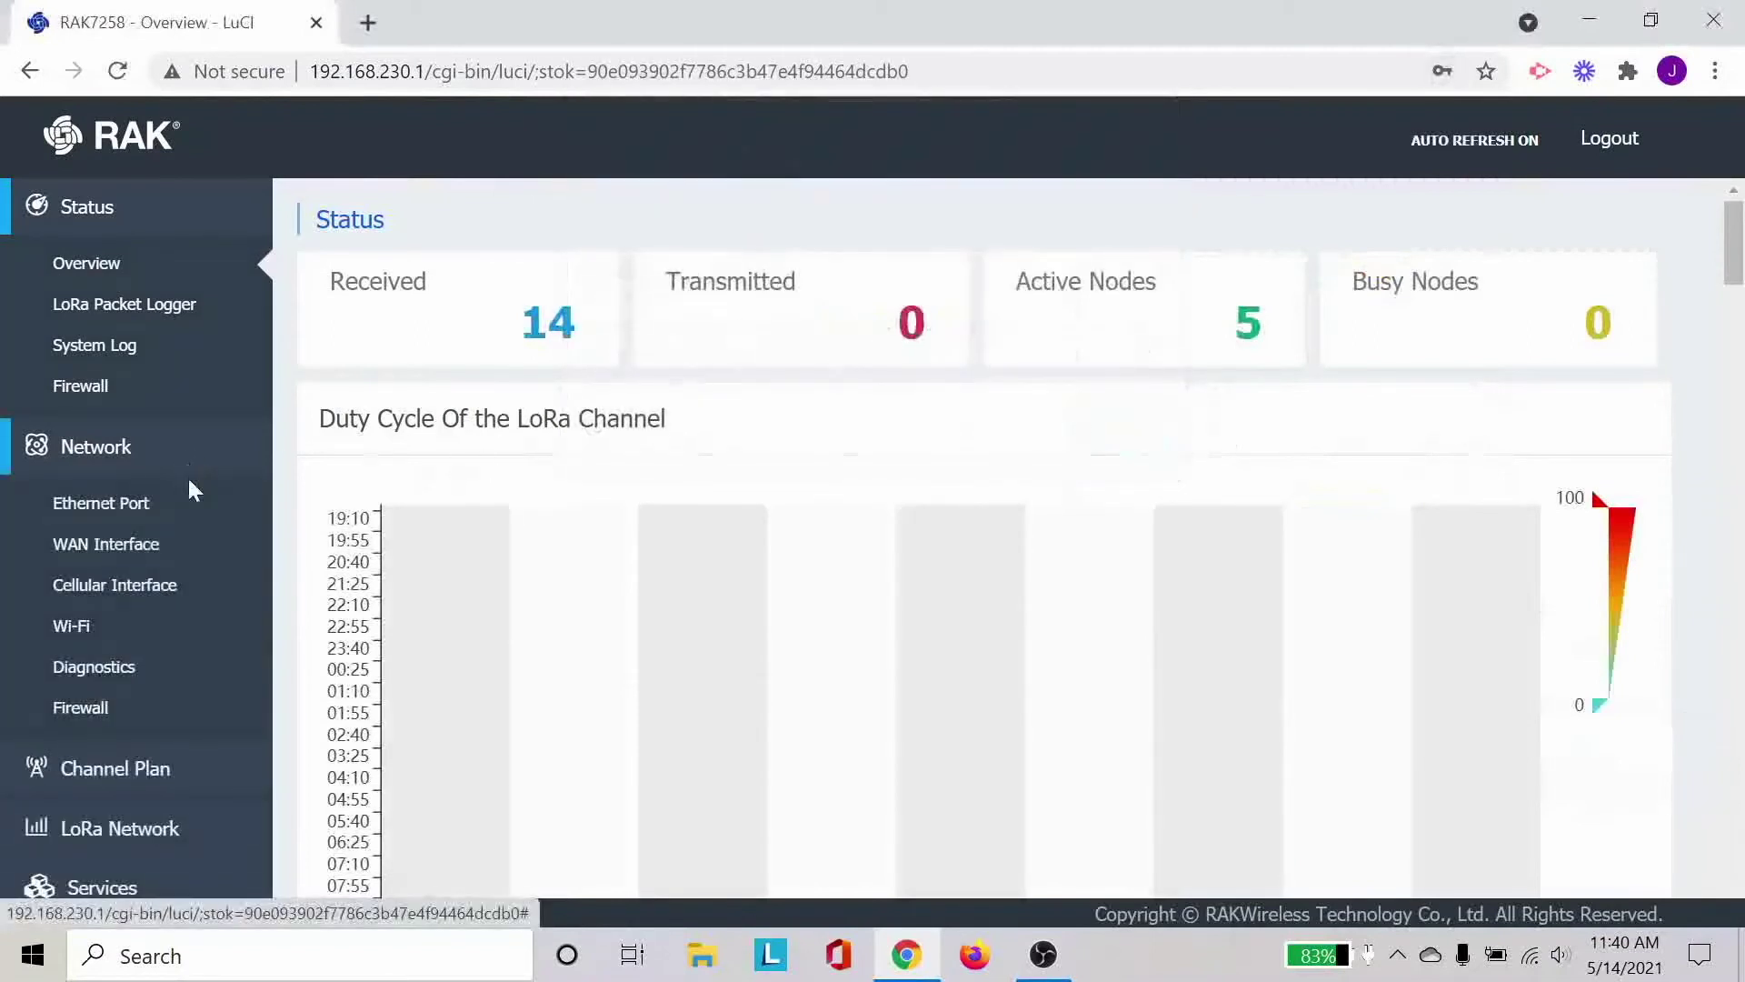
left_click(171, 632)
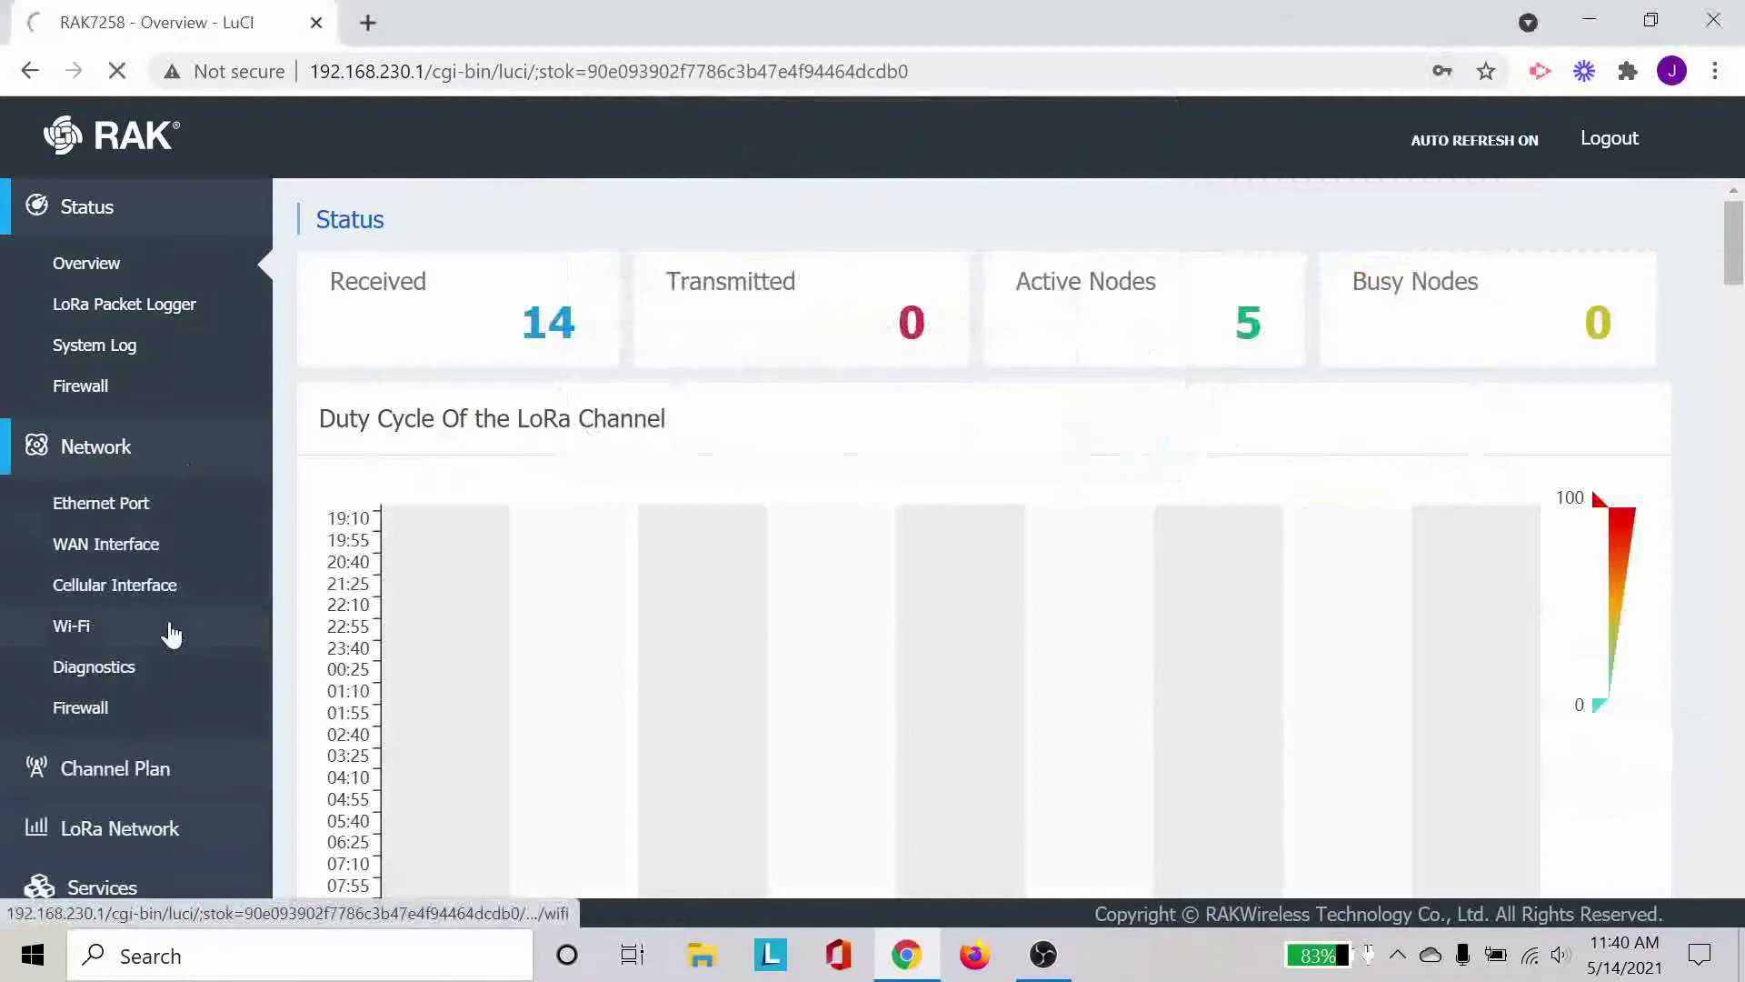
Rescan from Wireless Client to list nearby networks like LTIIT_Staff, LTIIT_Temp and LimnoGuest.
scroll(662, 615, "down", 5)
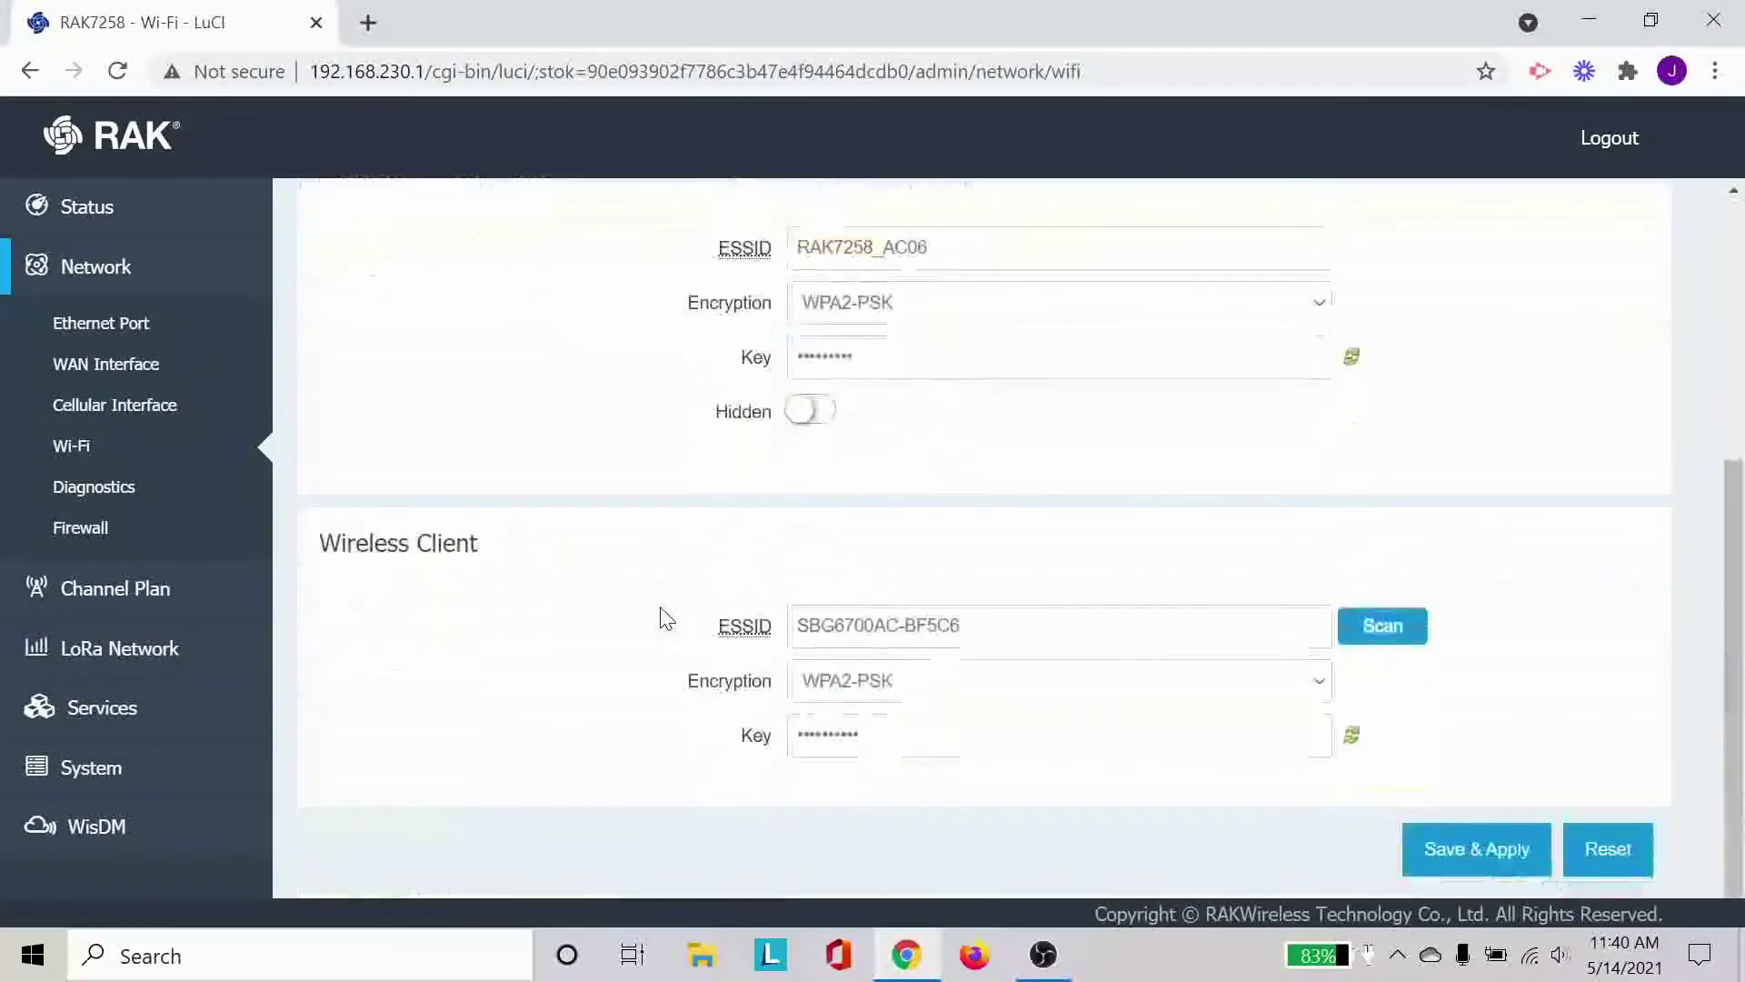
left_click(1415, 636)
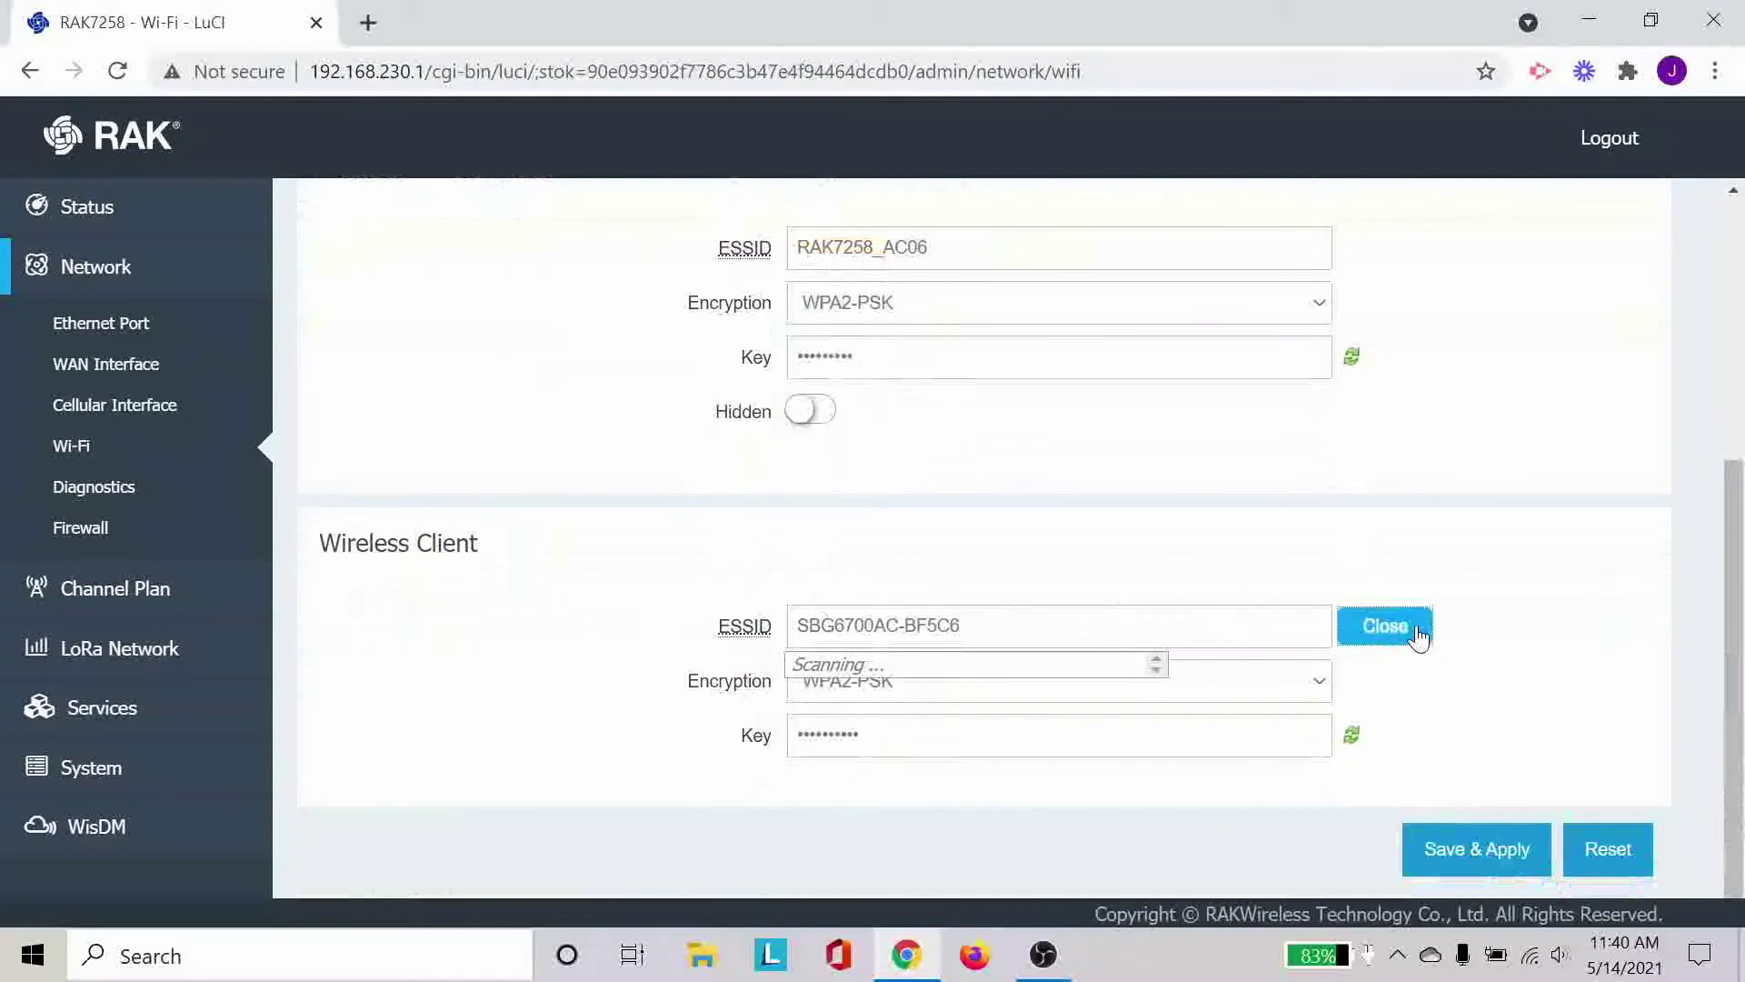
mouse_move(1530, 969)
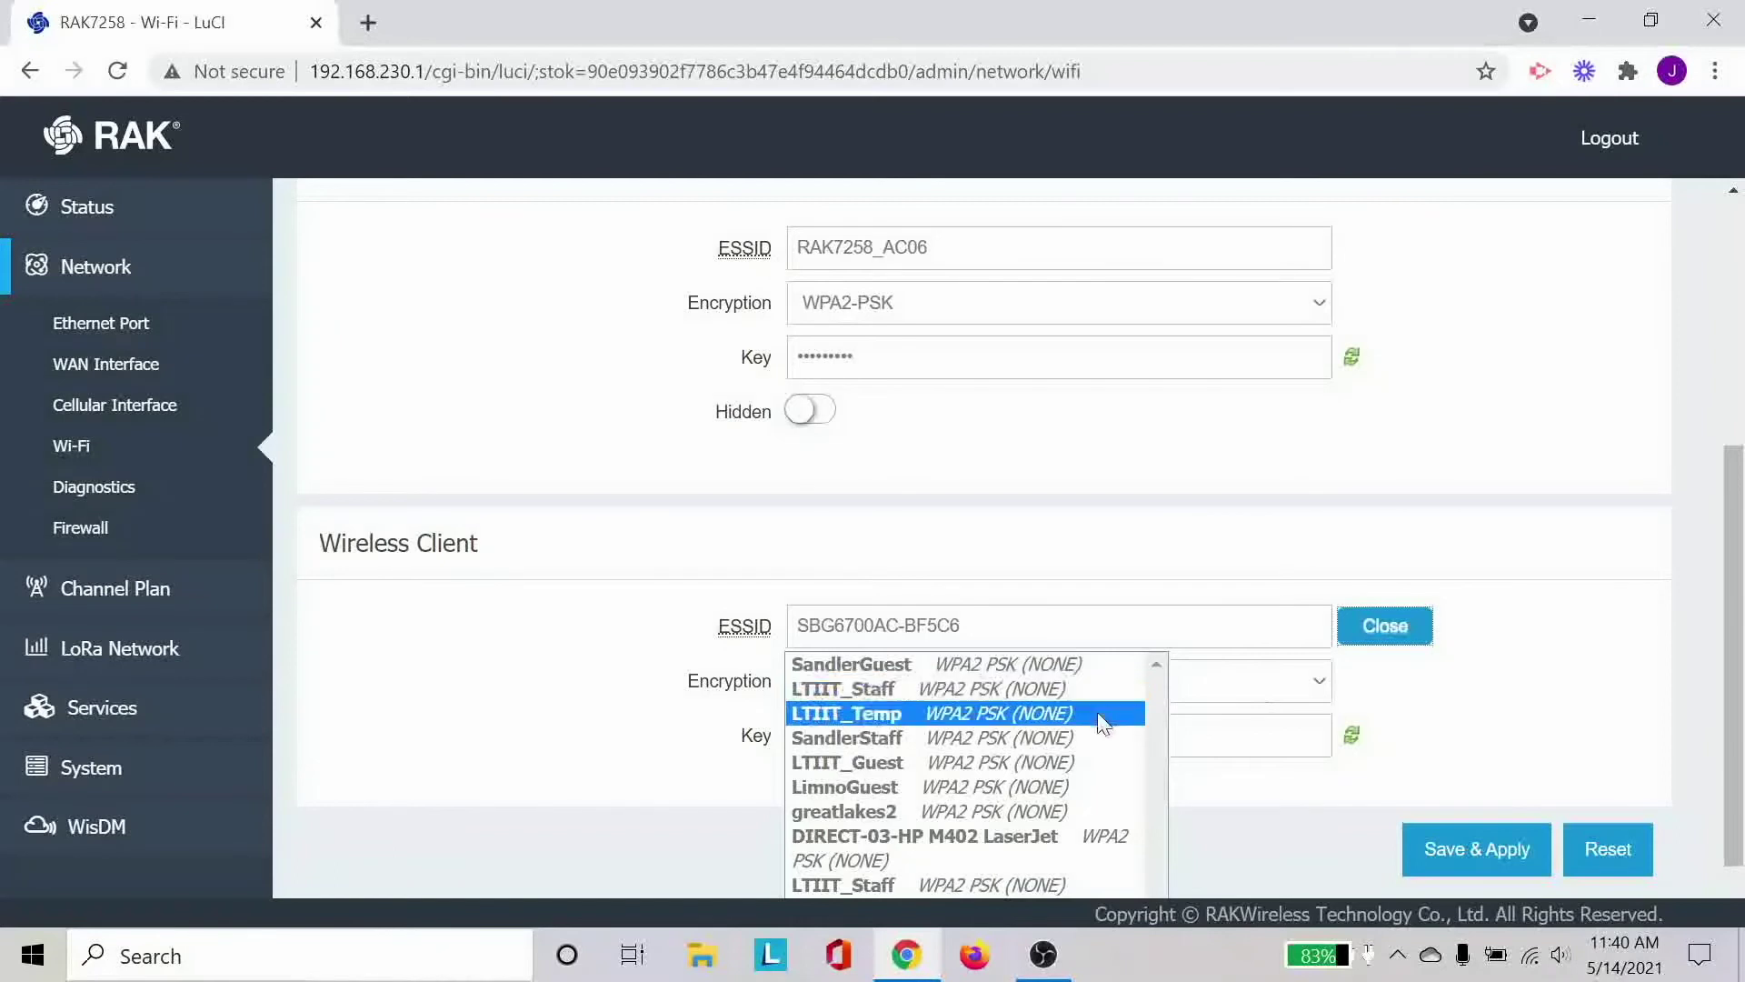
Select LimnoGuest from the scan list, enter its Wi-Fi password, and save and apply.
left_click(1100, 798)
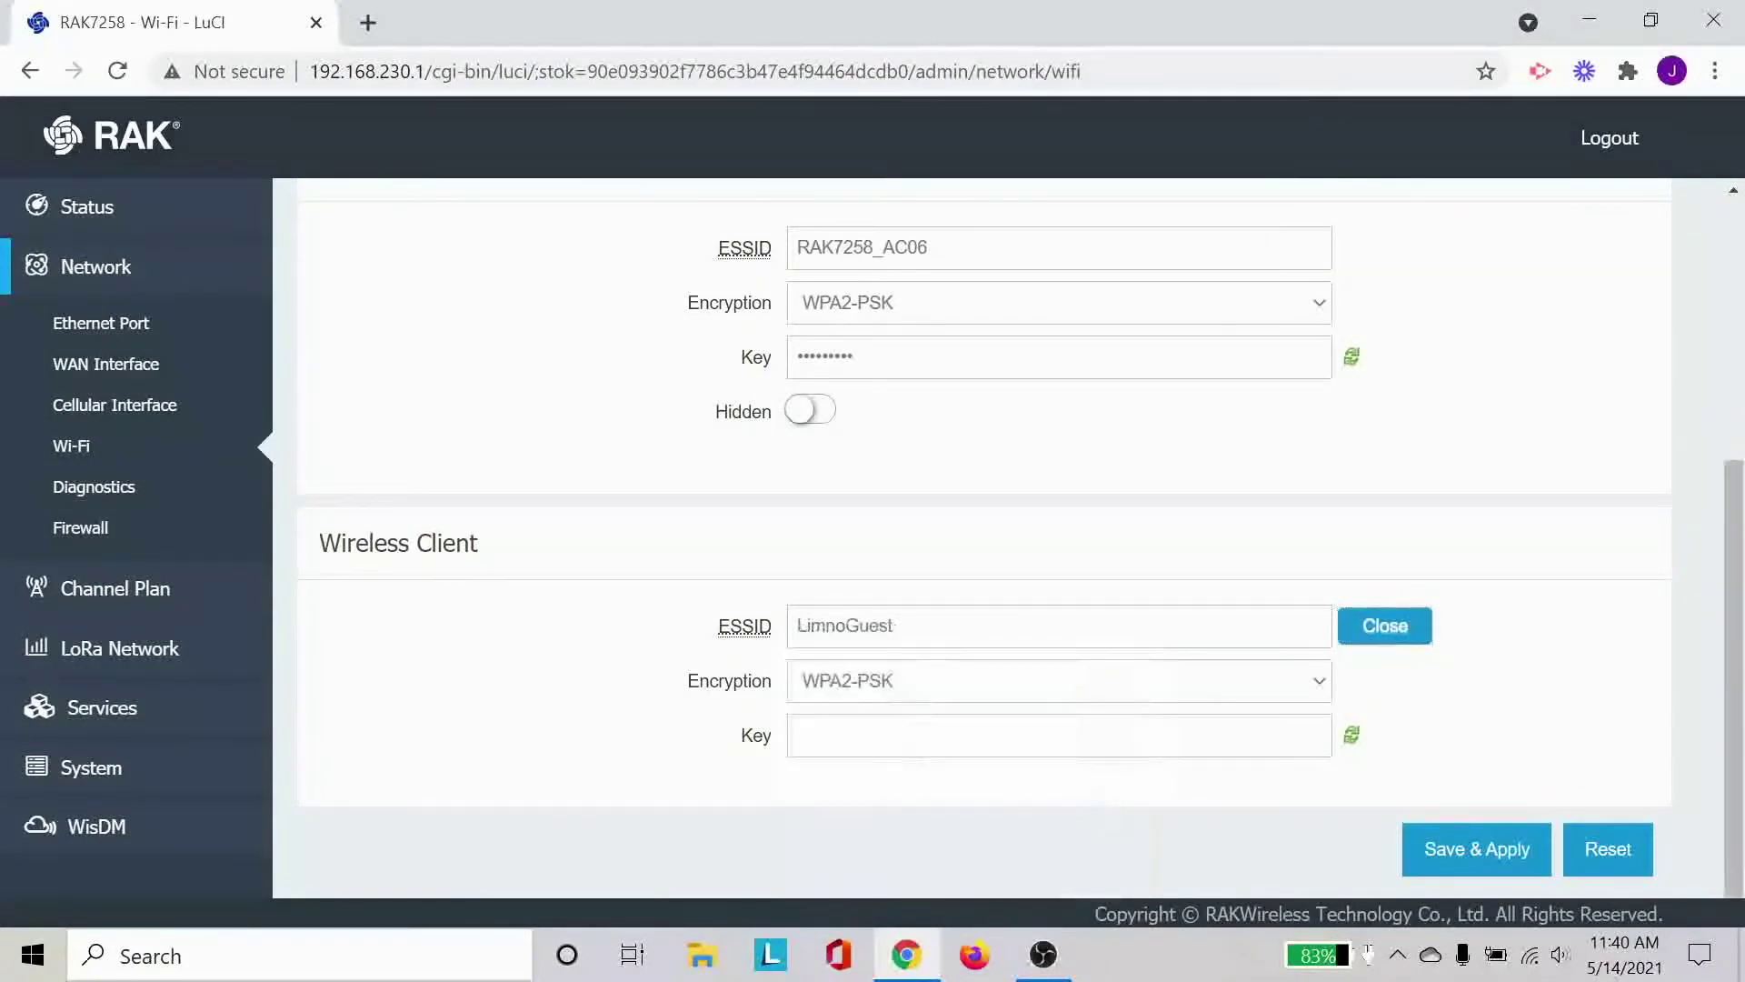
left_click(1059, 735)
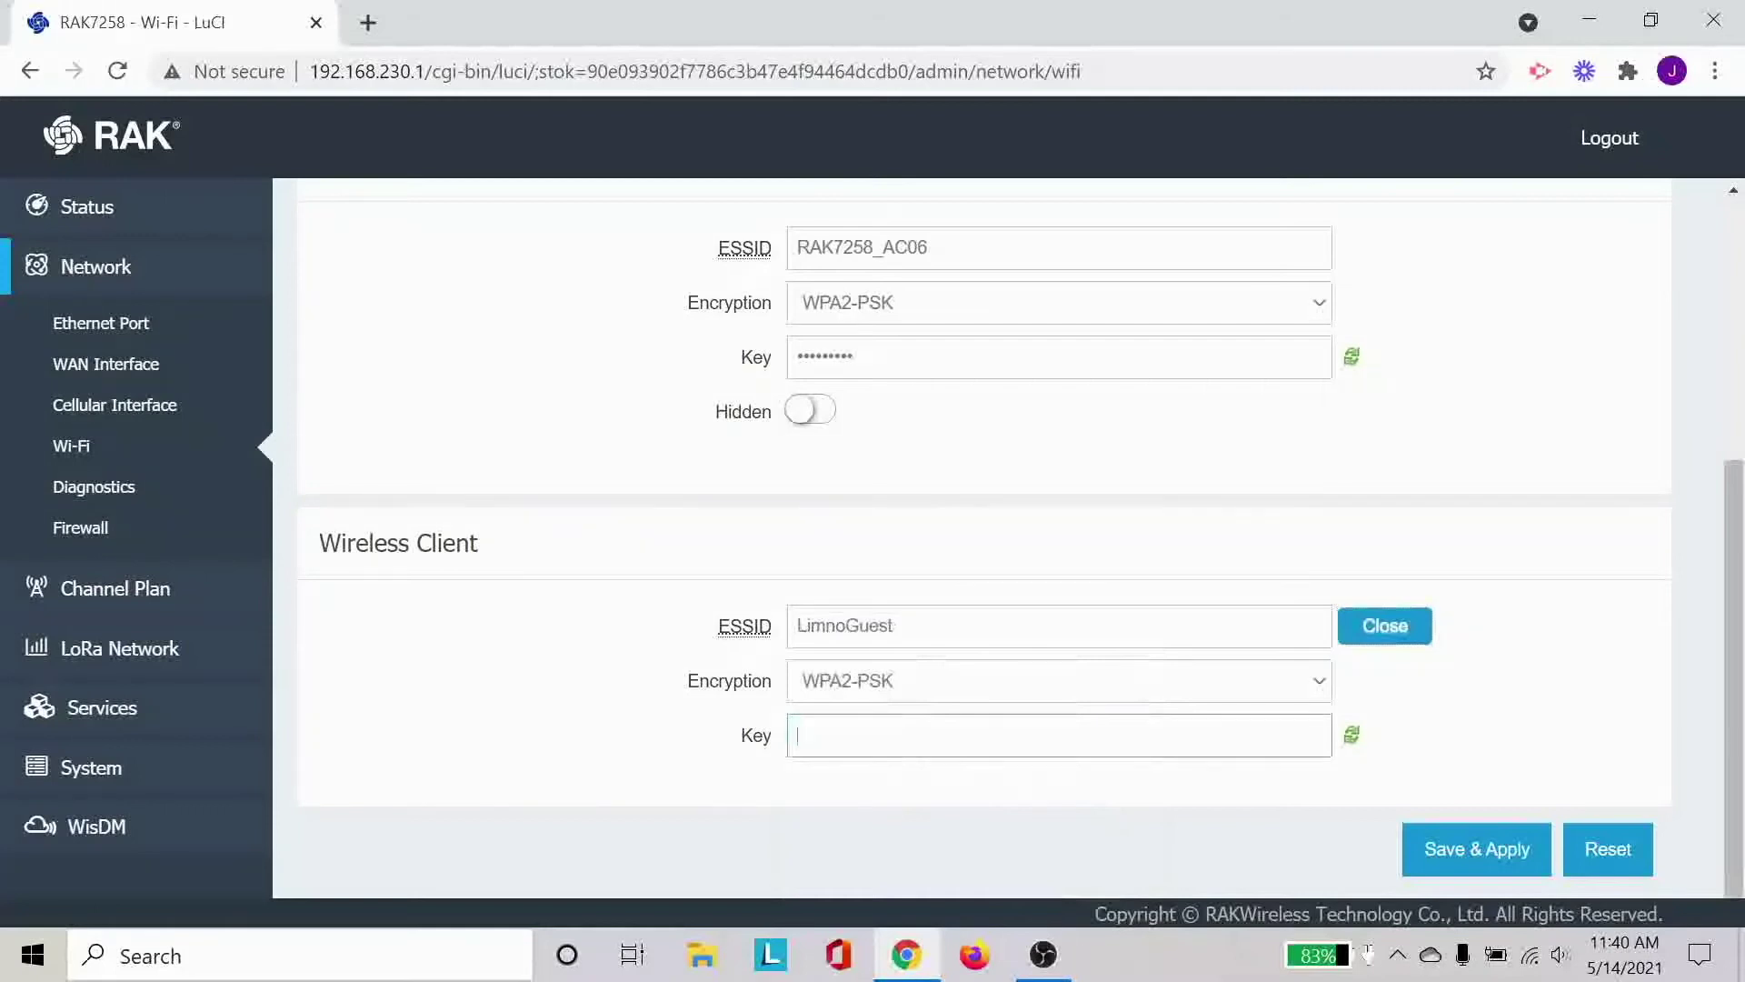
type("•••••••••")
left_click(1445, 850)
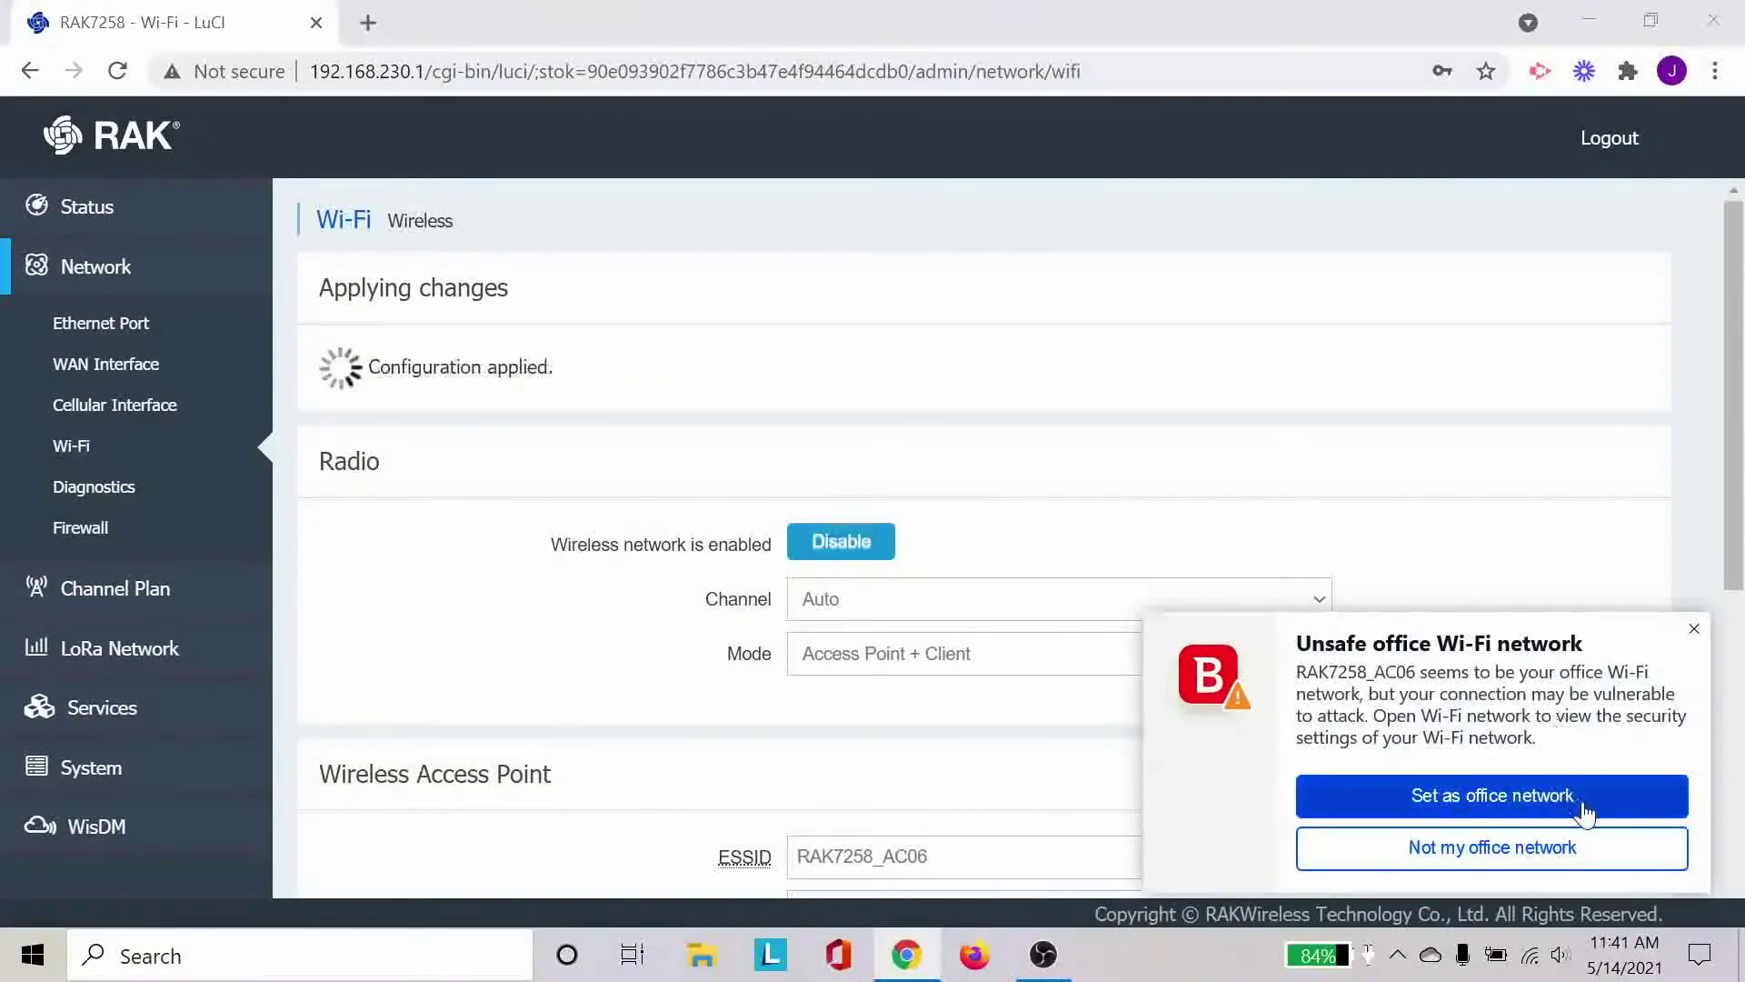
Close the unsafe-network warning and check the Wireless Client settings were kept.
left_click(1693, 628)
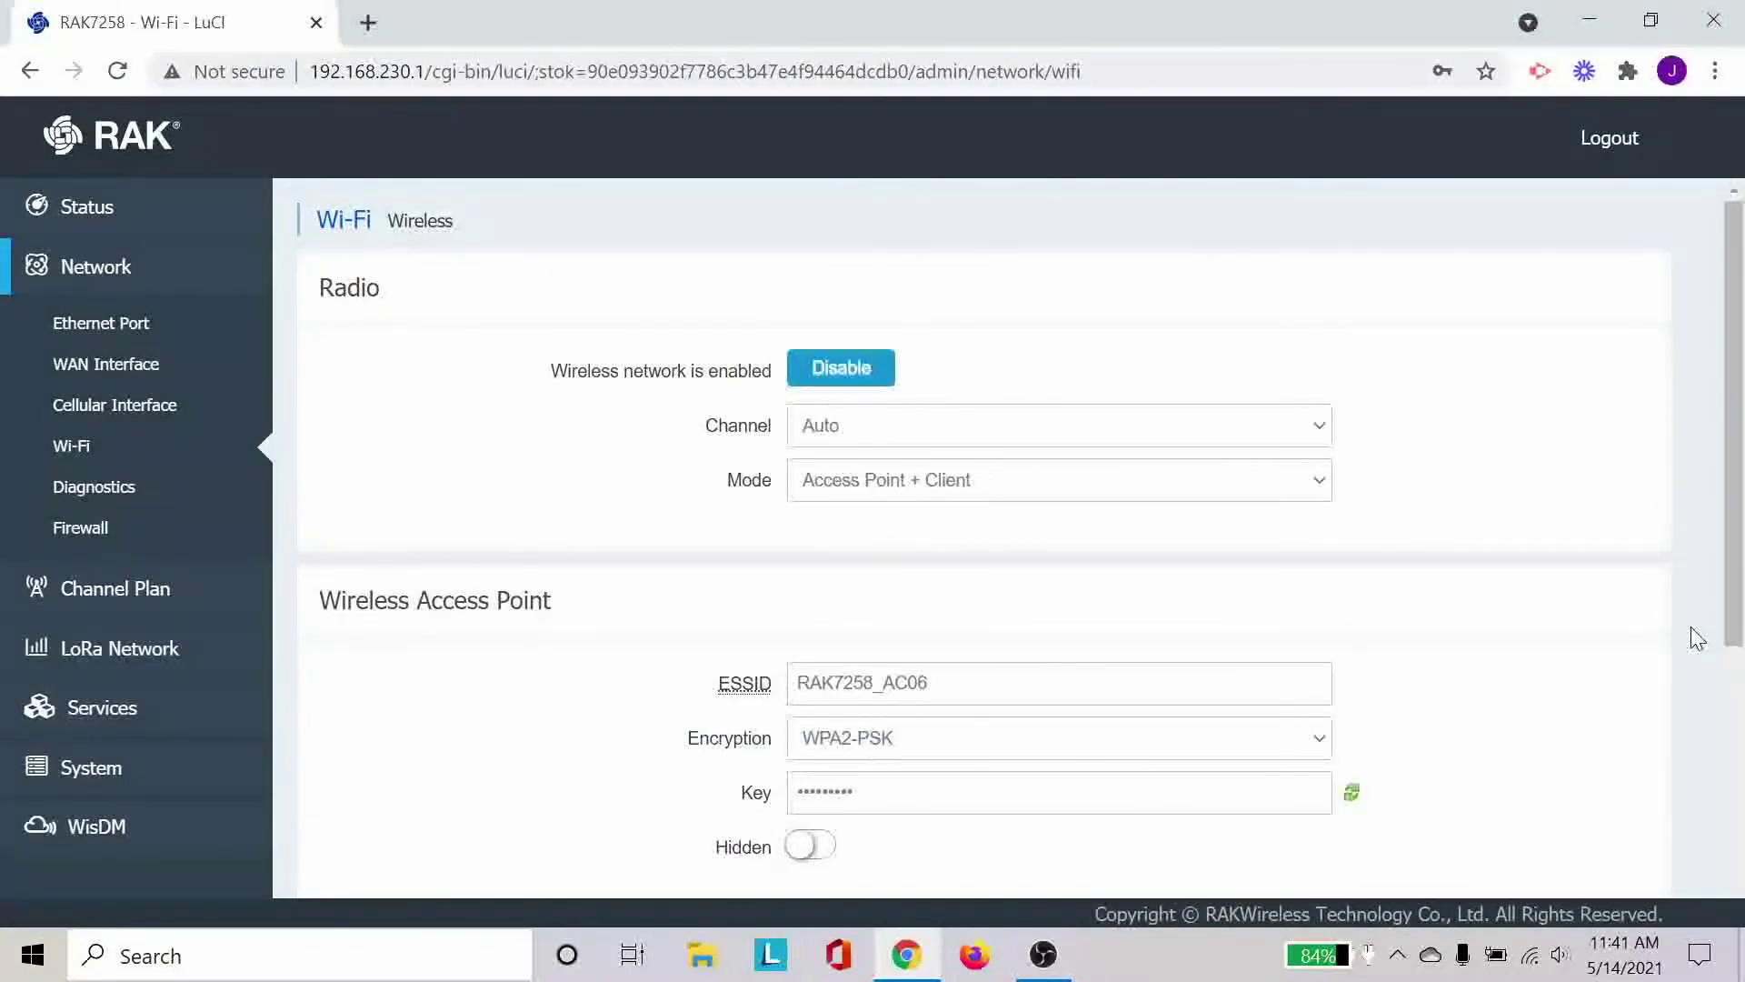
scroll(1663, 655, "down", 5)
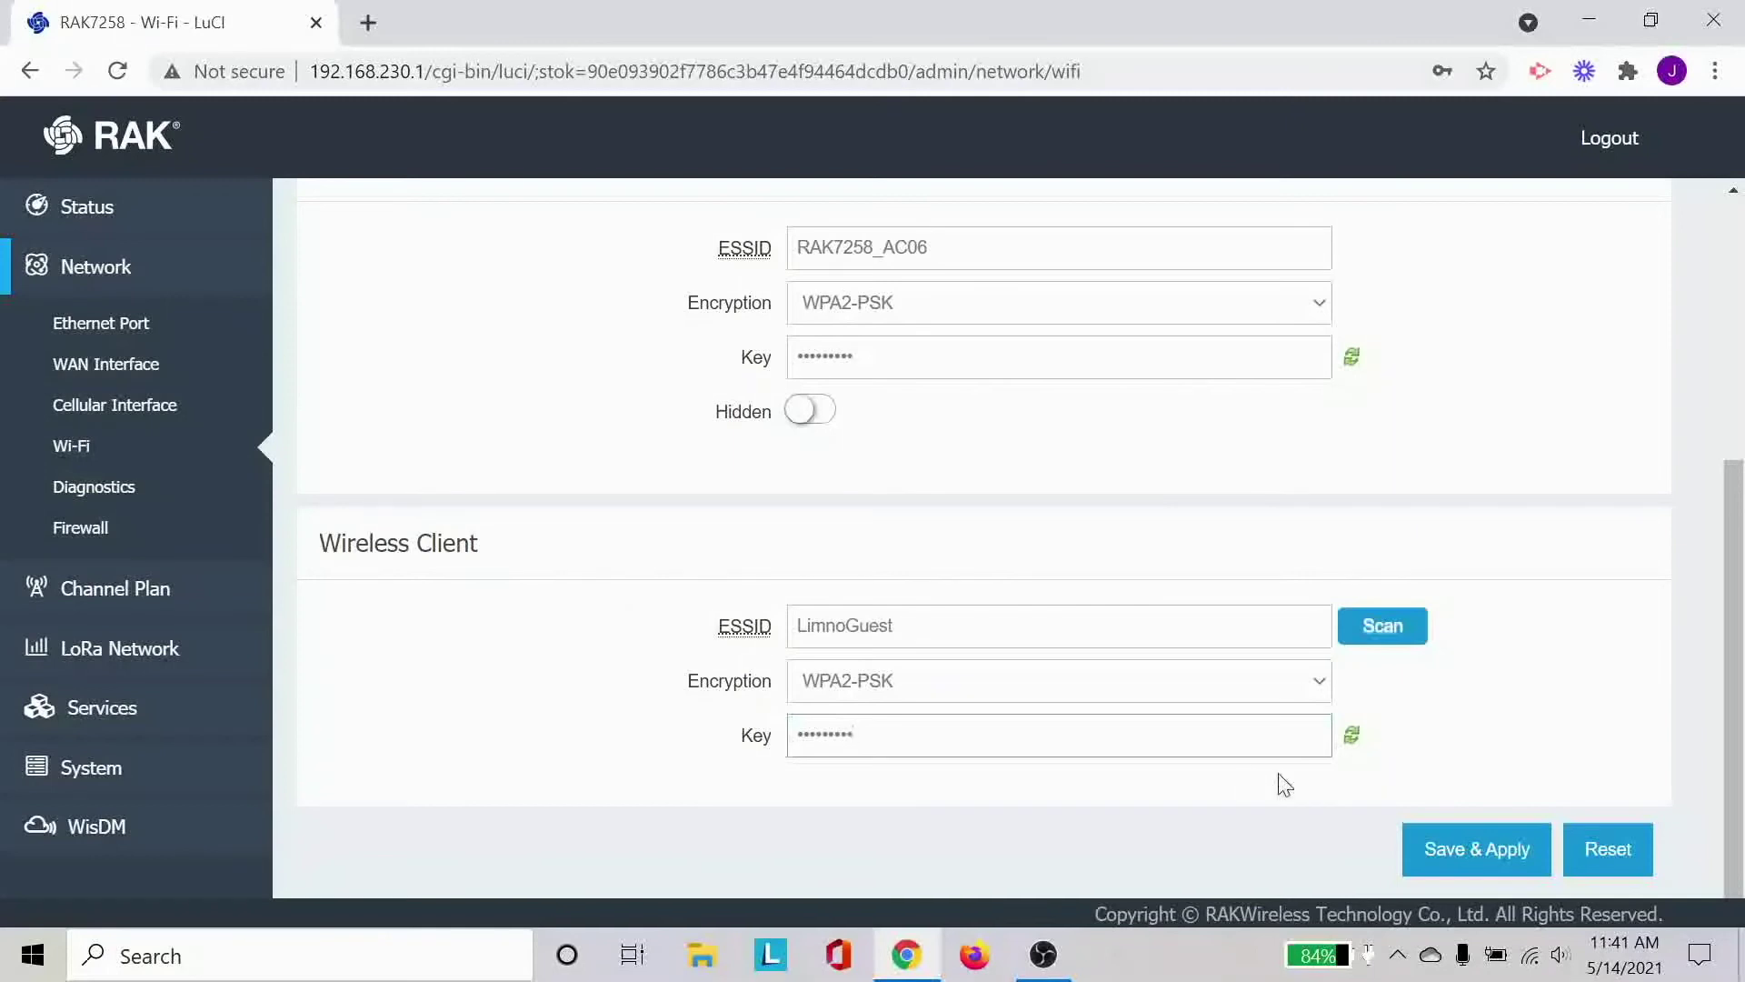
scroll(1532, 732, "up", 3)
scroll(1533, 732, "up", 2)
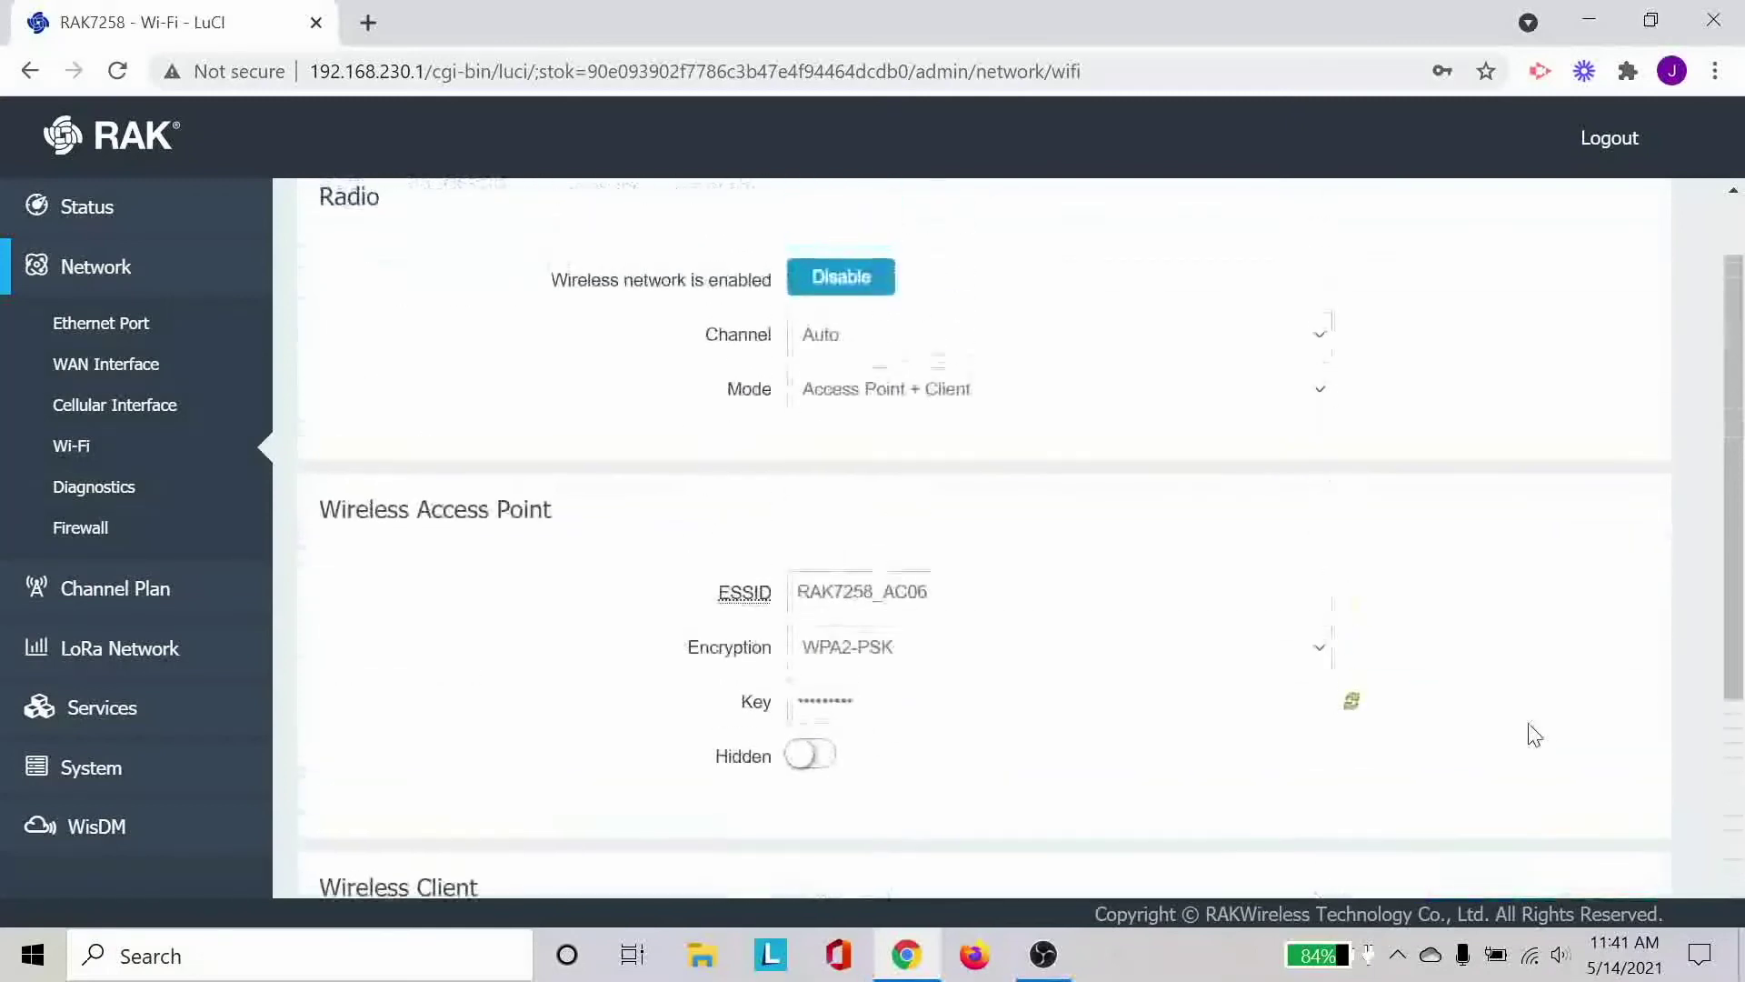
scroll(1532, 732, "down", 5)
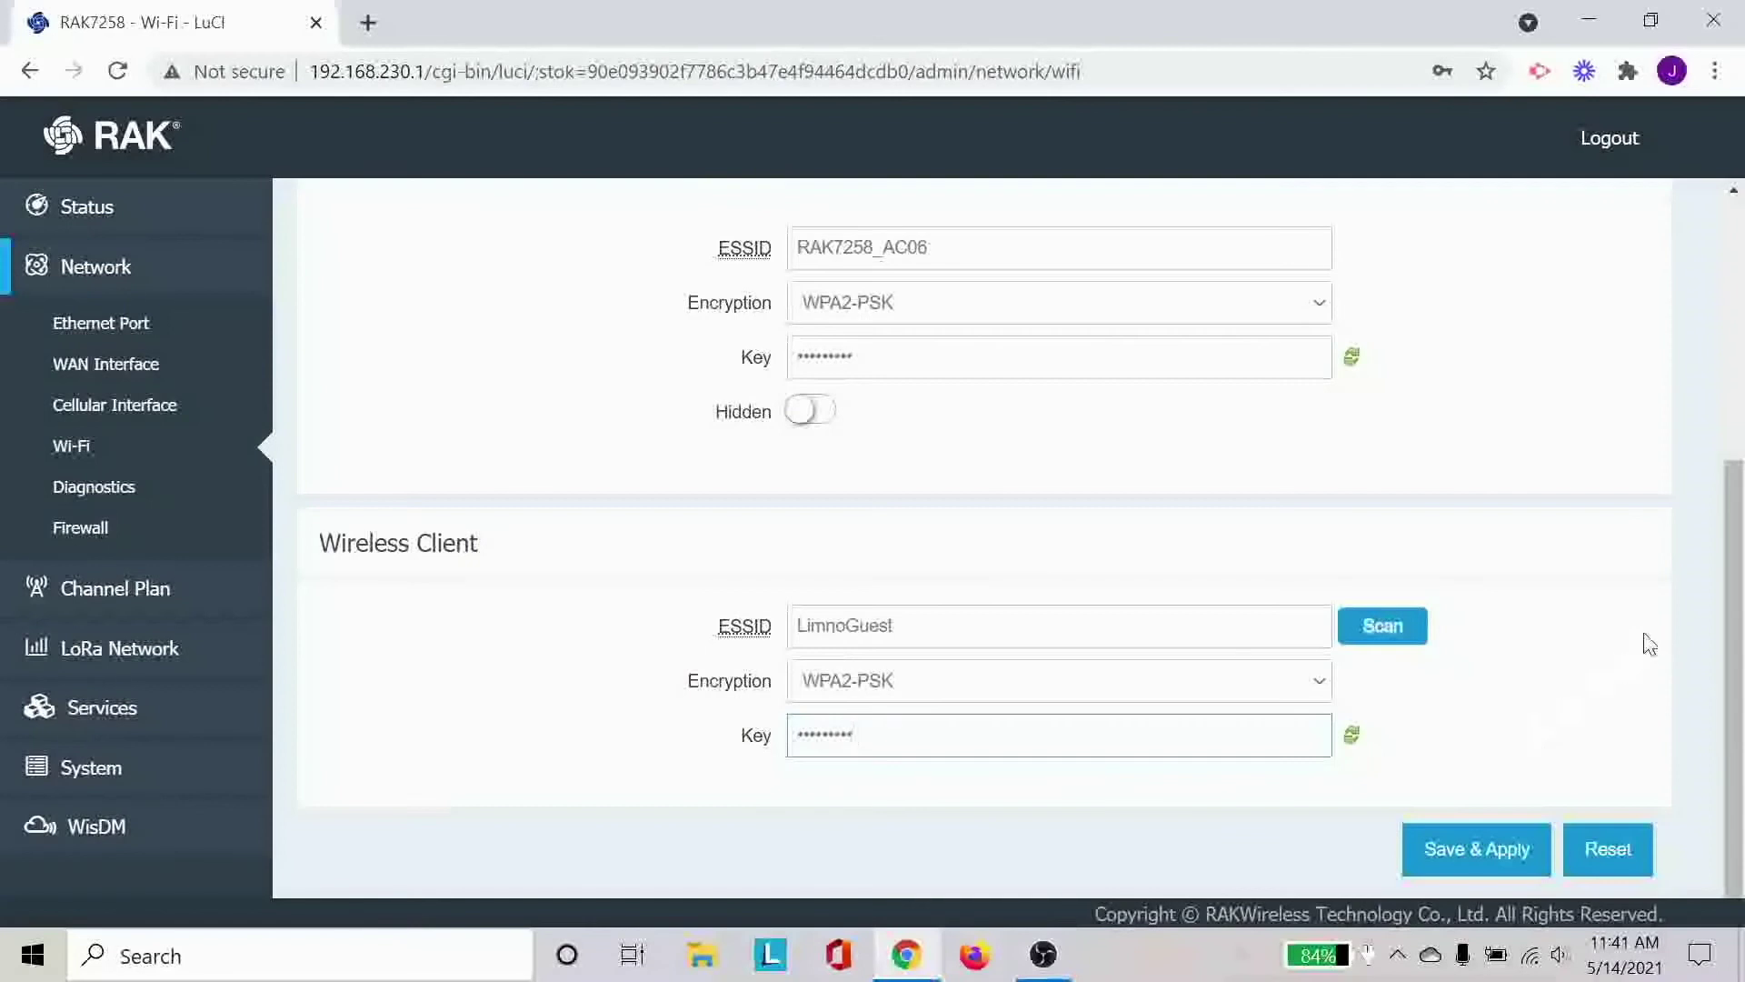
scroll(1663, 612, "up", 5)
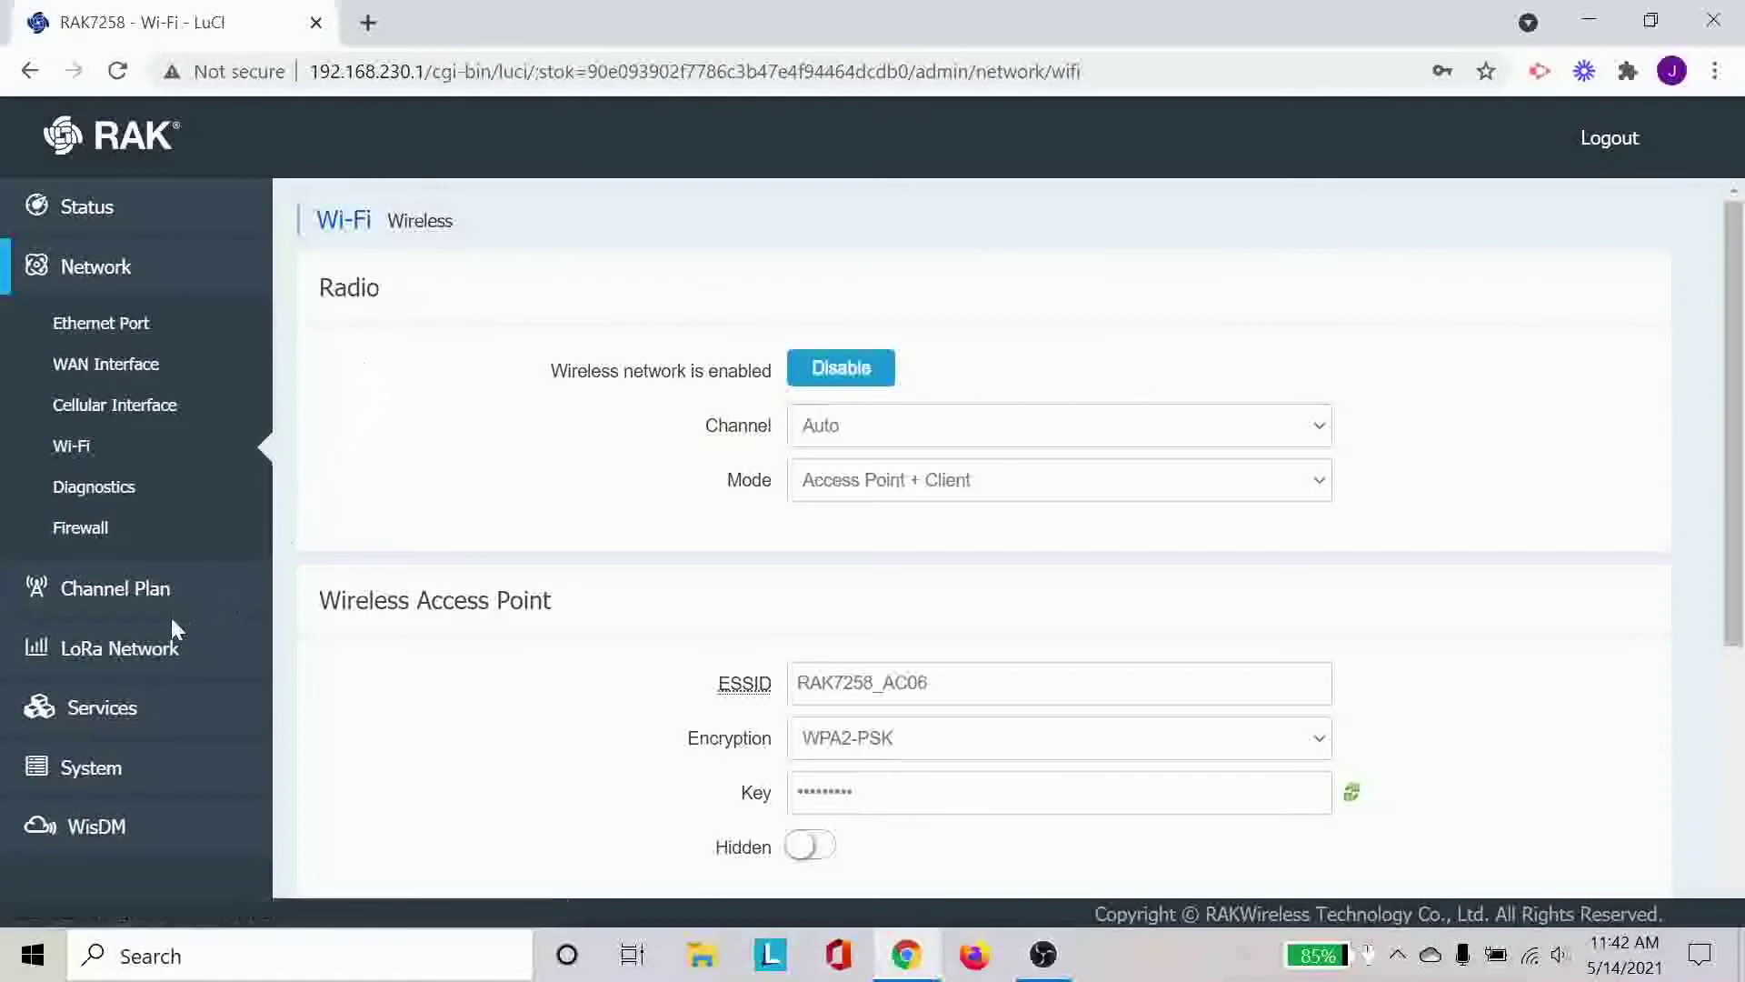
Open LoRa Network > Network Settings and expand the Mode list to show the available gateway modes.
left_click(169, 644)
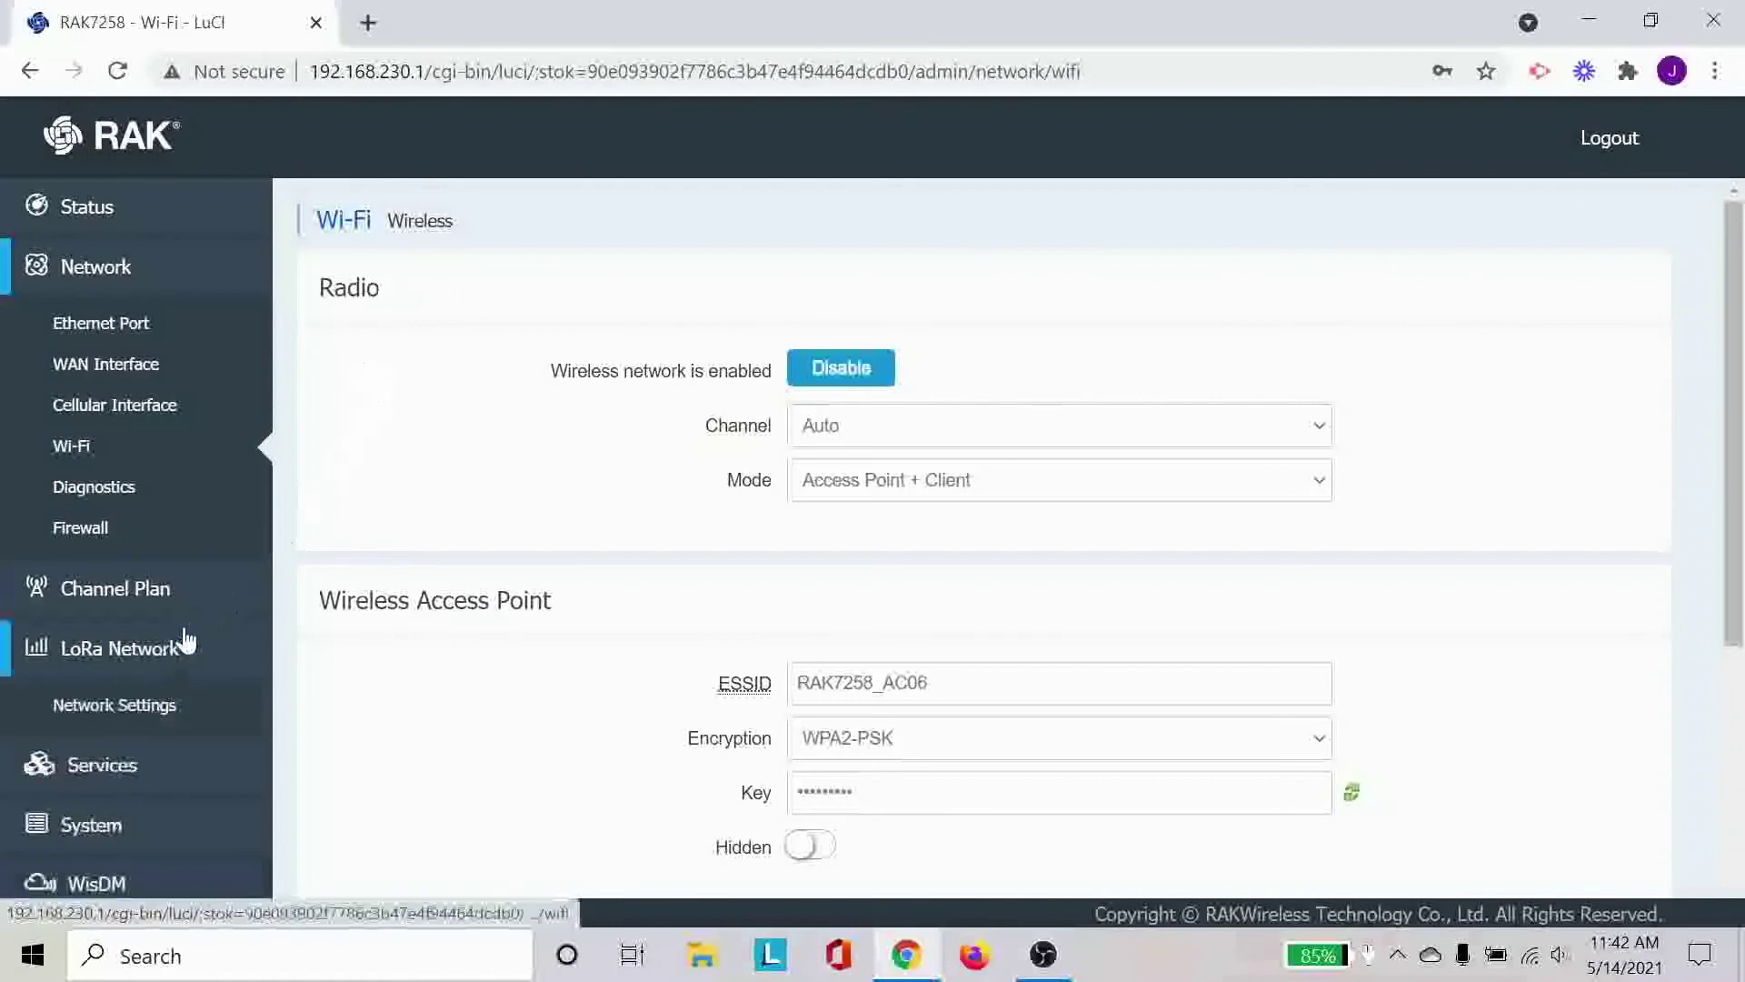
left_click(175, 704)
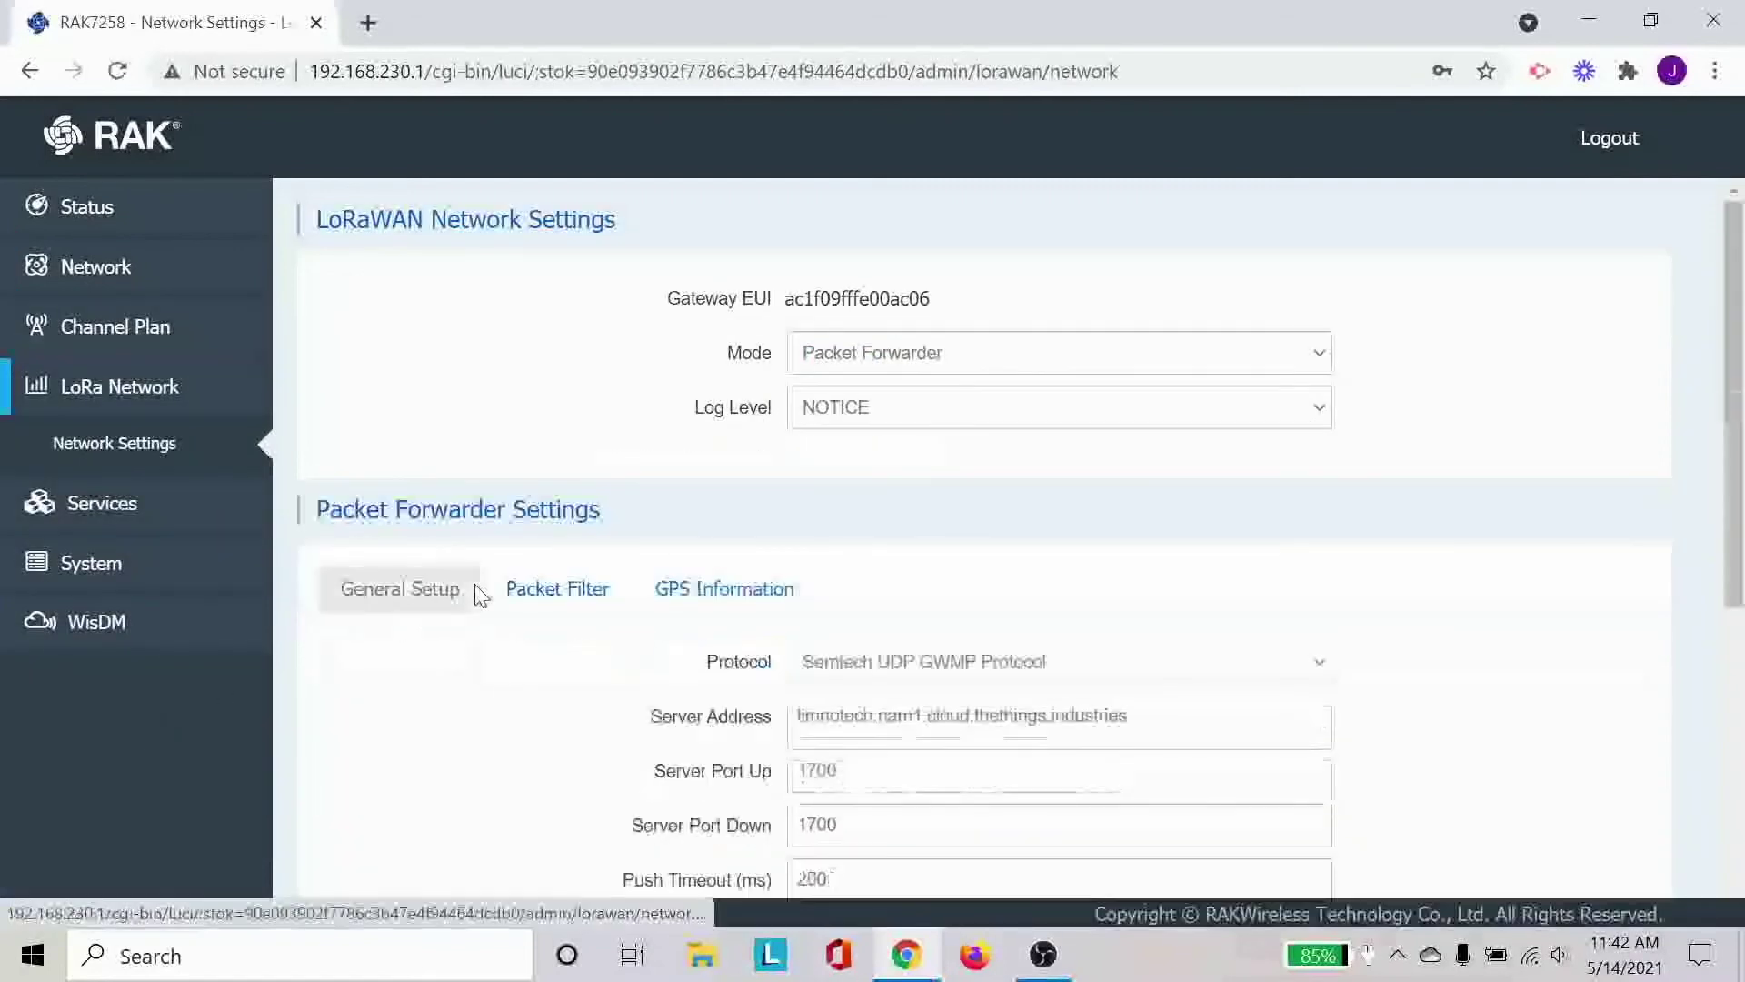
scroll(1644, 467, "down", 6)
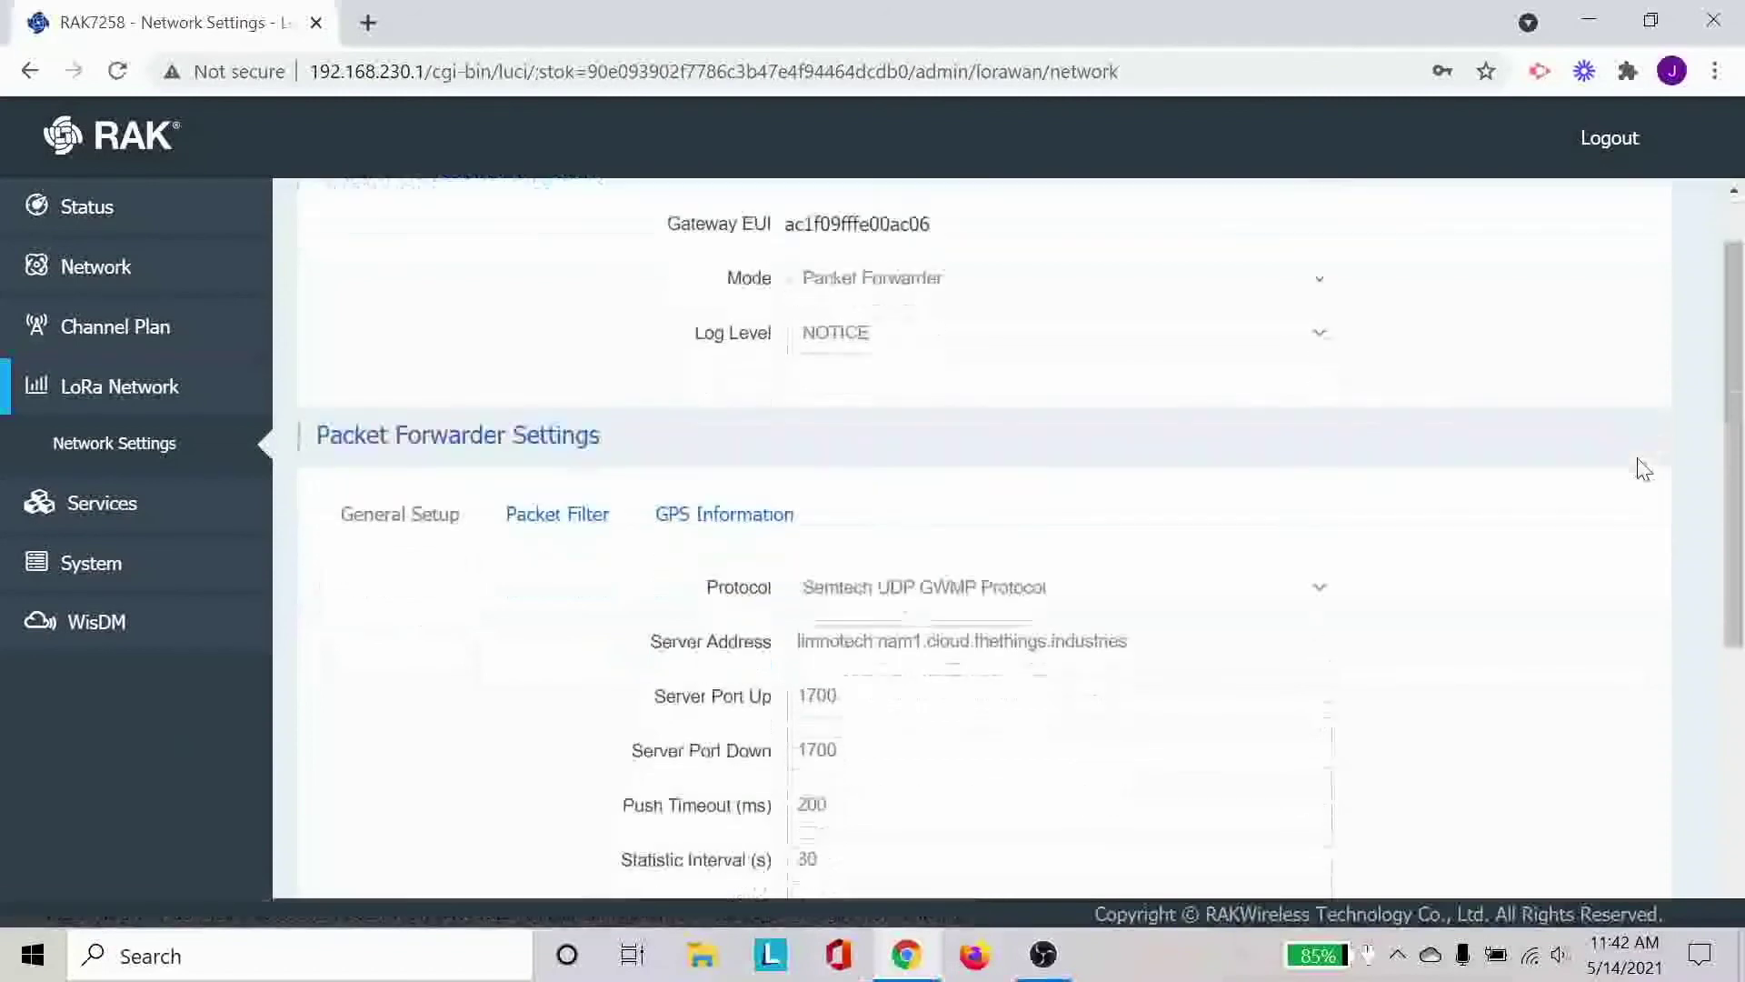
scroll(1643, 467, "up", 6)
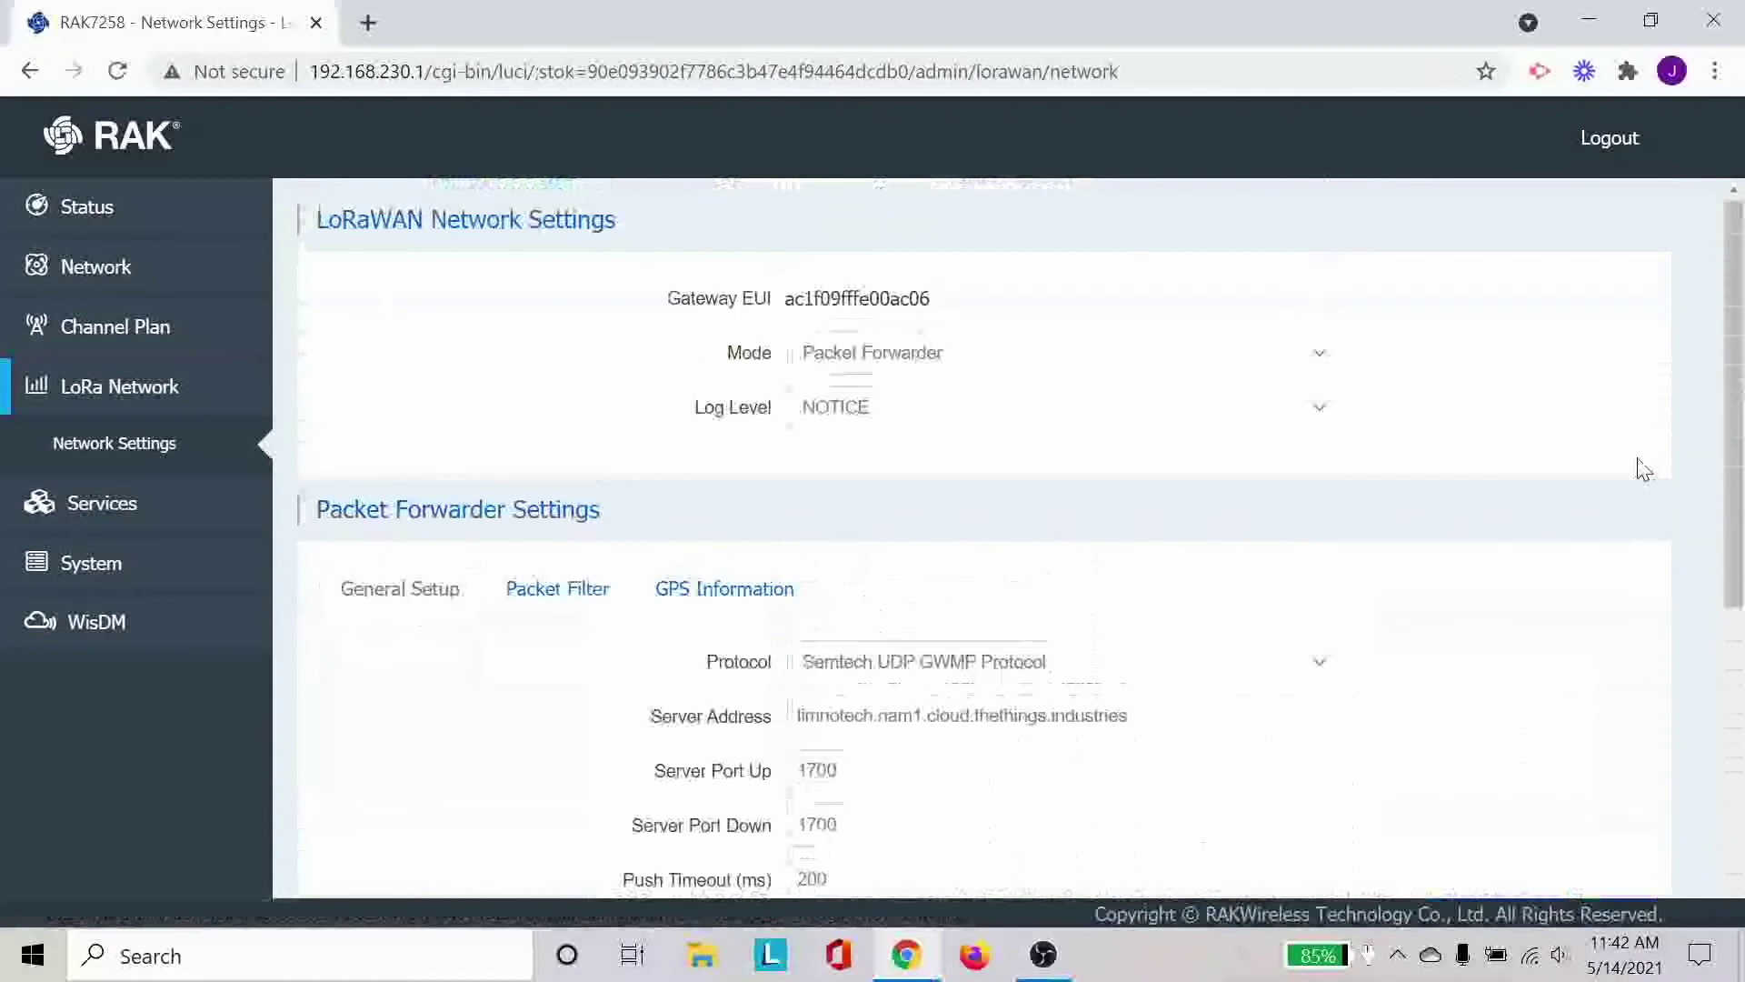
left_click(1238, 368)
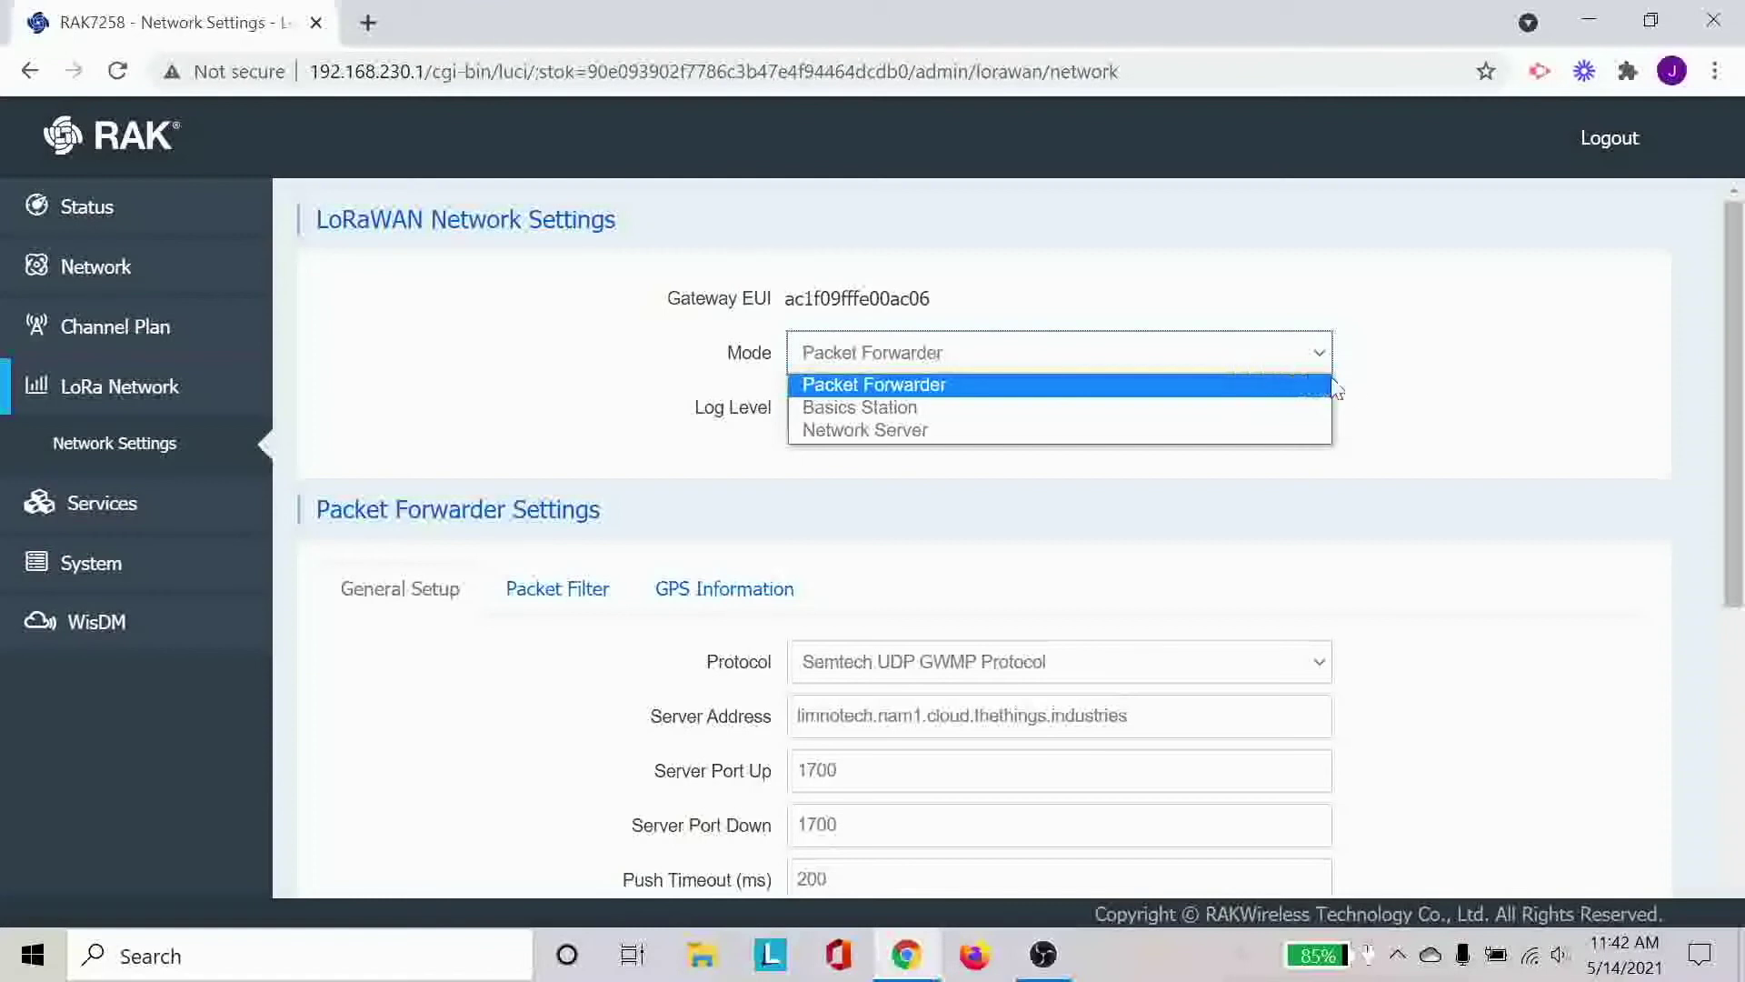
Close the Mode list with Packet Forwarder still selected and review the Gateway EUI.
left_click(1396, 409)
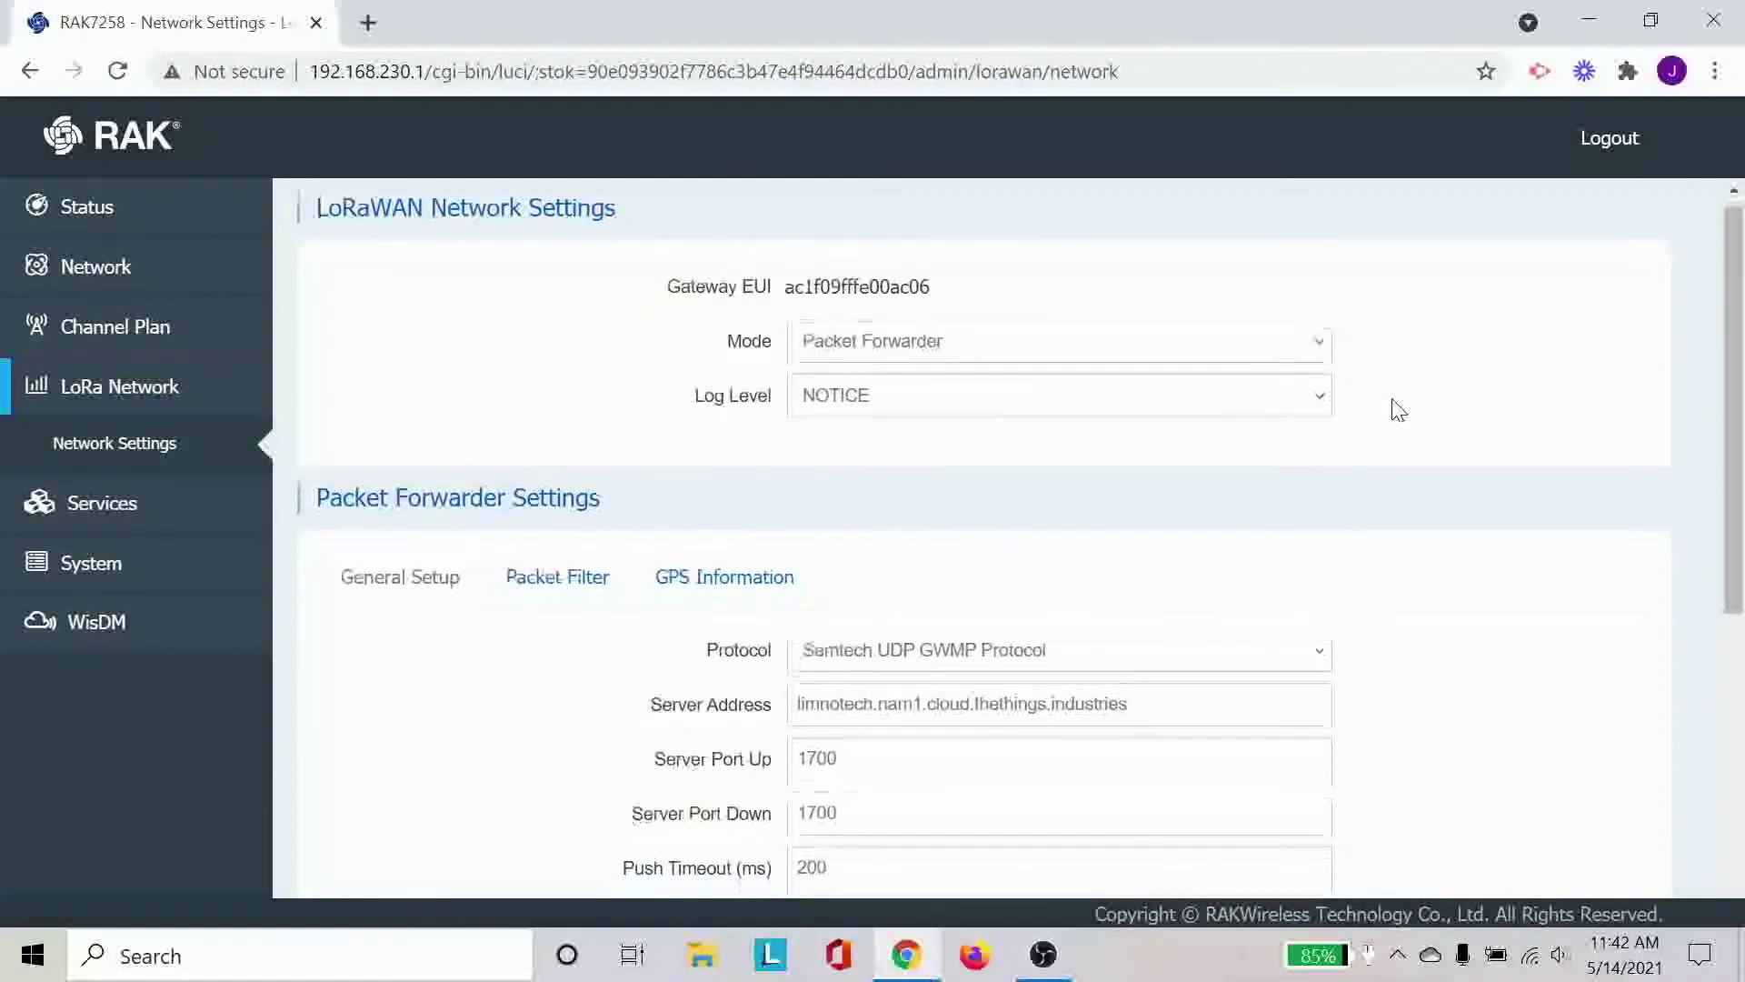
scroll(1398, 409, "down", 1)
scroll(1397, 409, "up", 1)
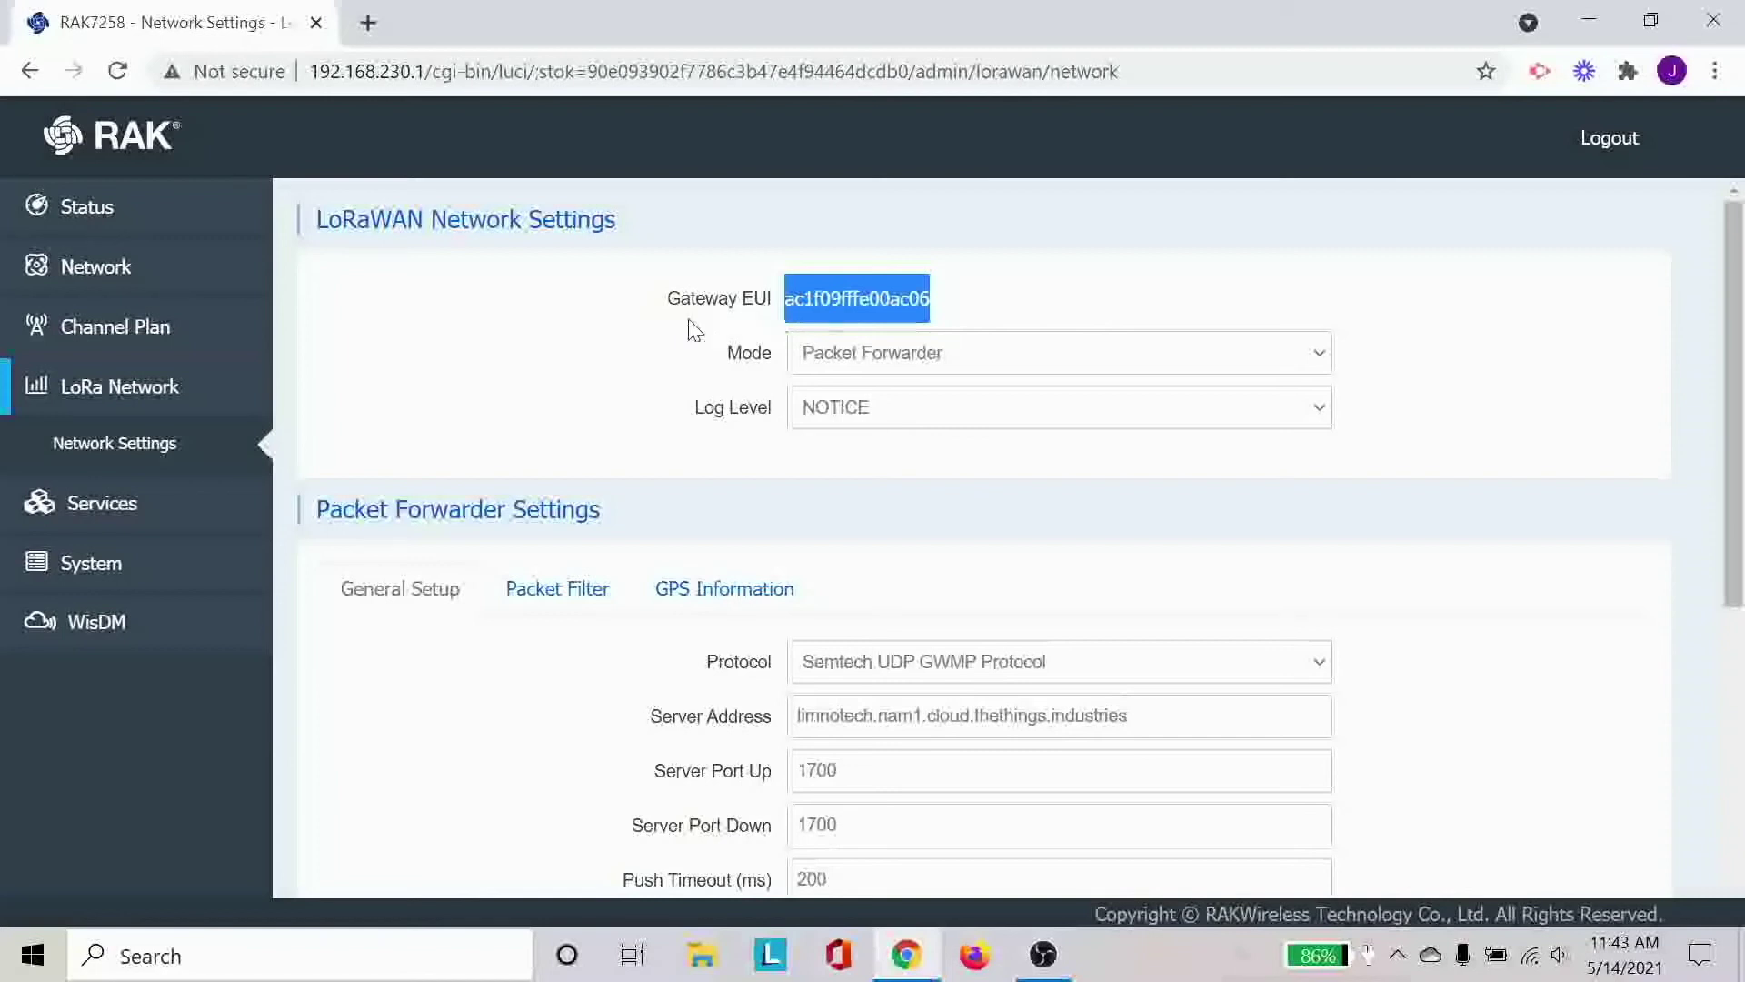
Scroll through General Setup and select the server address limnotech.nam1.cloud.thethings.industries.
scroll(581, 399, "down", 1)
scroll(580, 400, "down", 3)
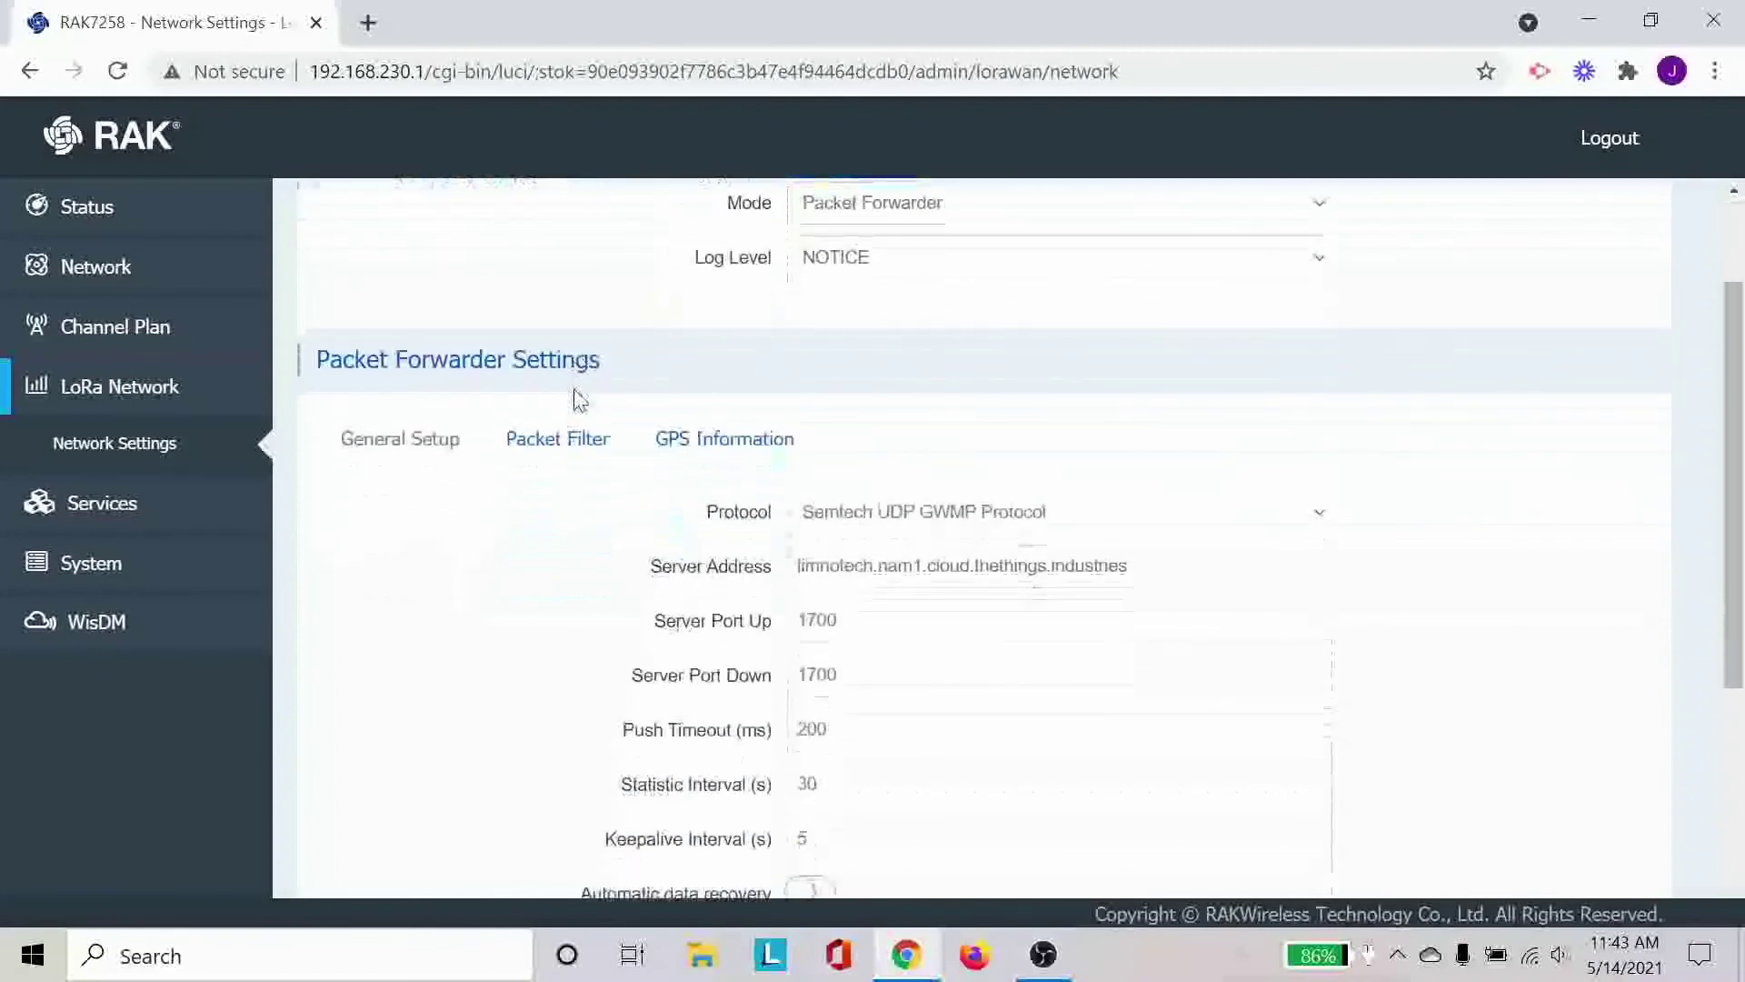
scroll(580, 399, "down", 4)
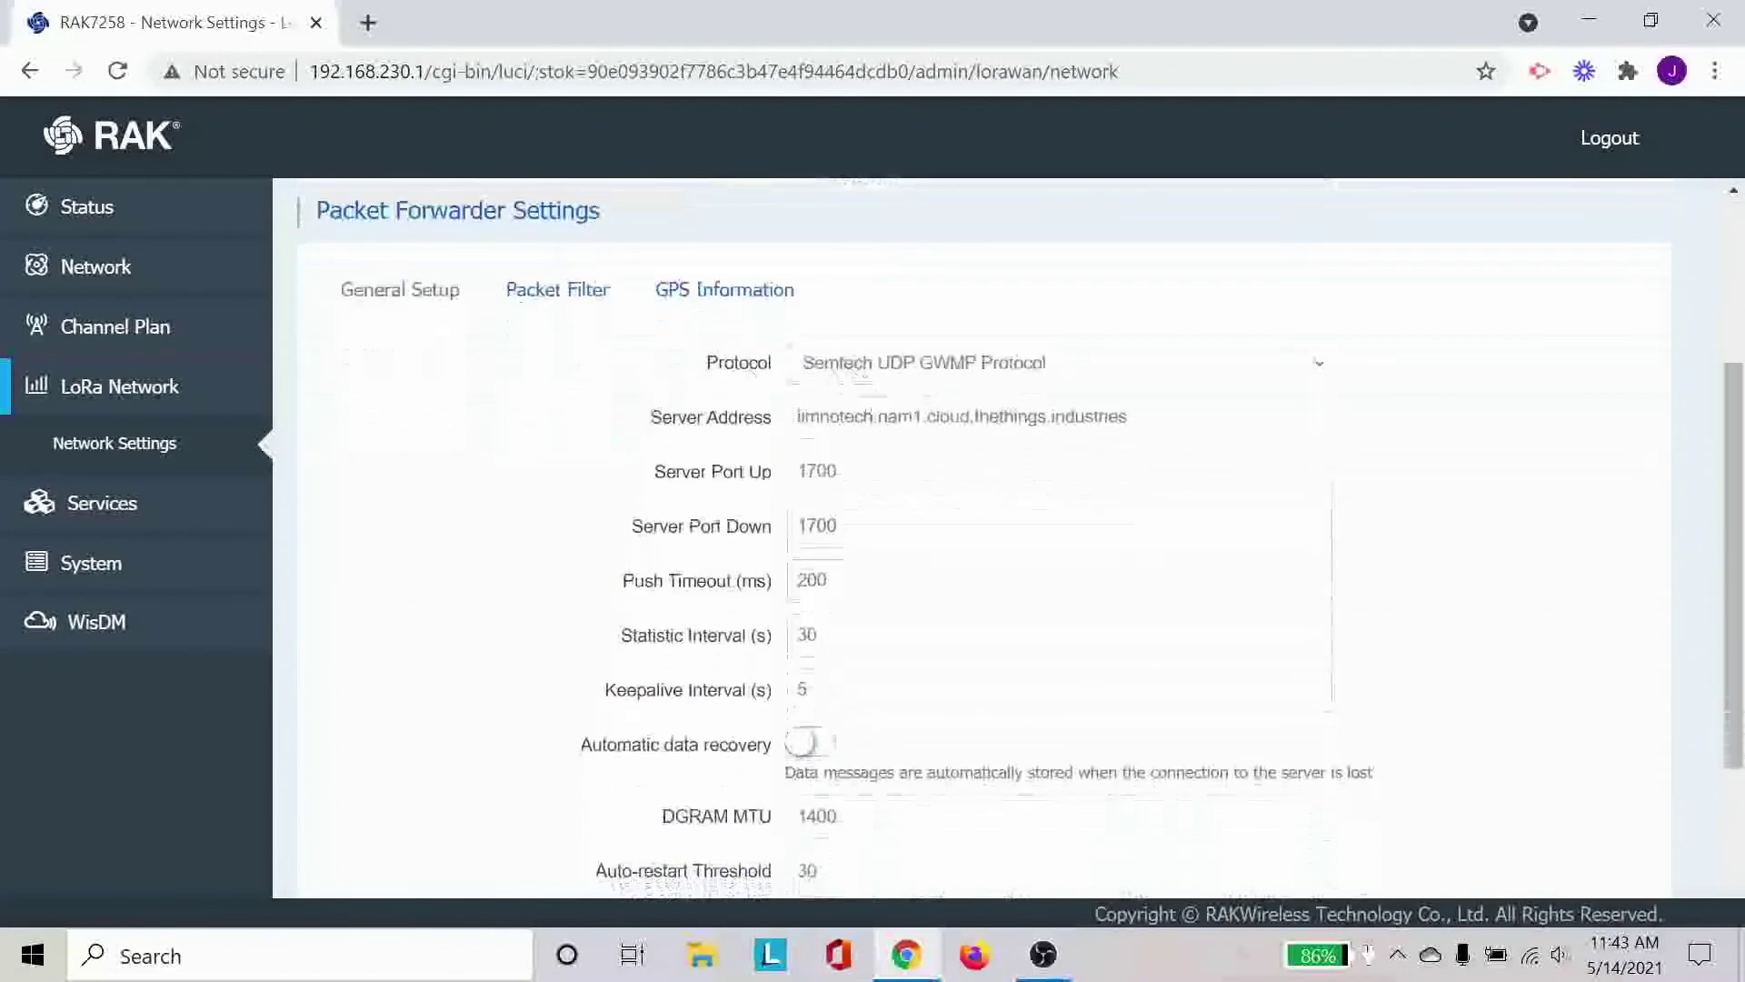
left_click_drag(797, 417, 1127, 416)
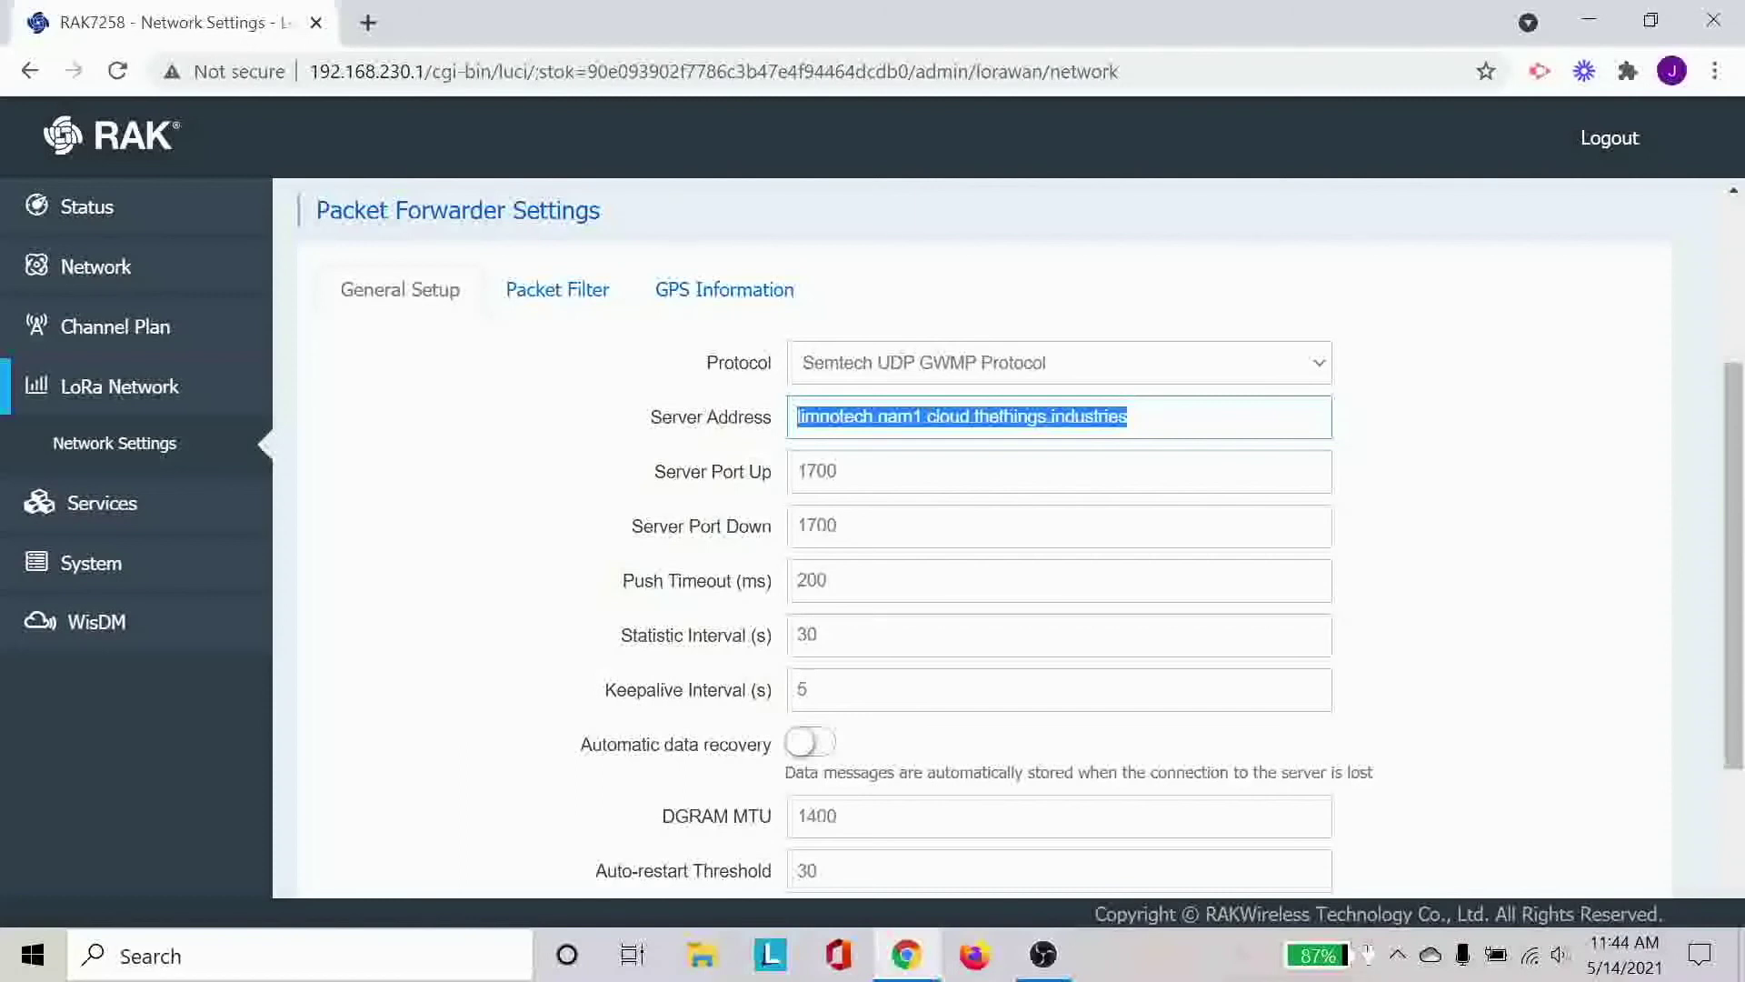
Review the settings down to Is LoRaWAN Network, then expand Network in the sidebar.
scroll(1481, 514, "down", 3)
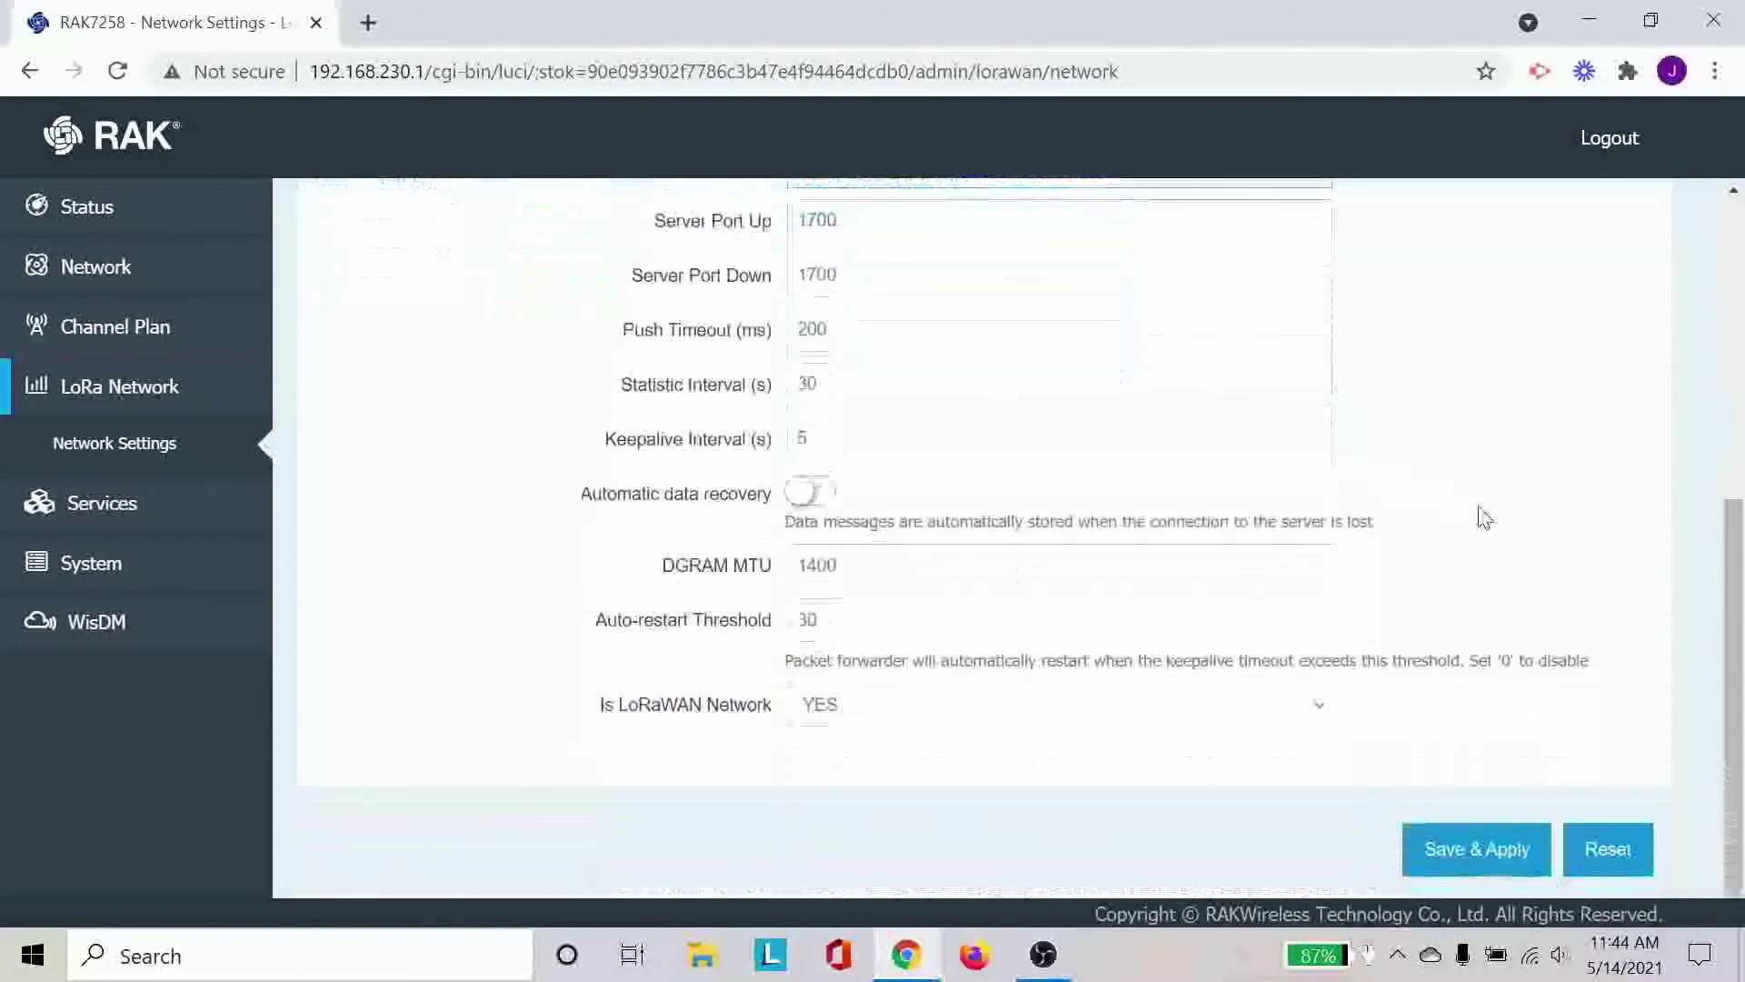
scroll(1482, 516, "up", 6)
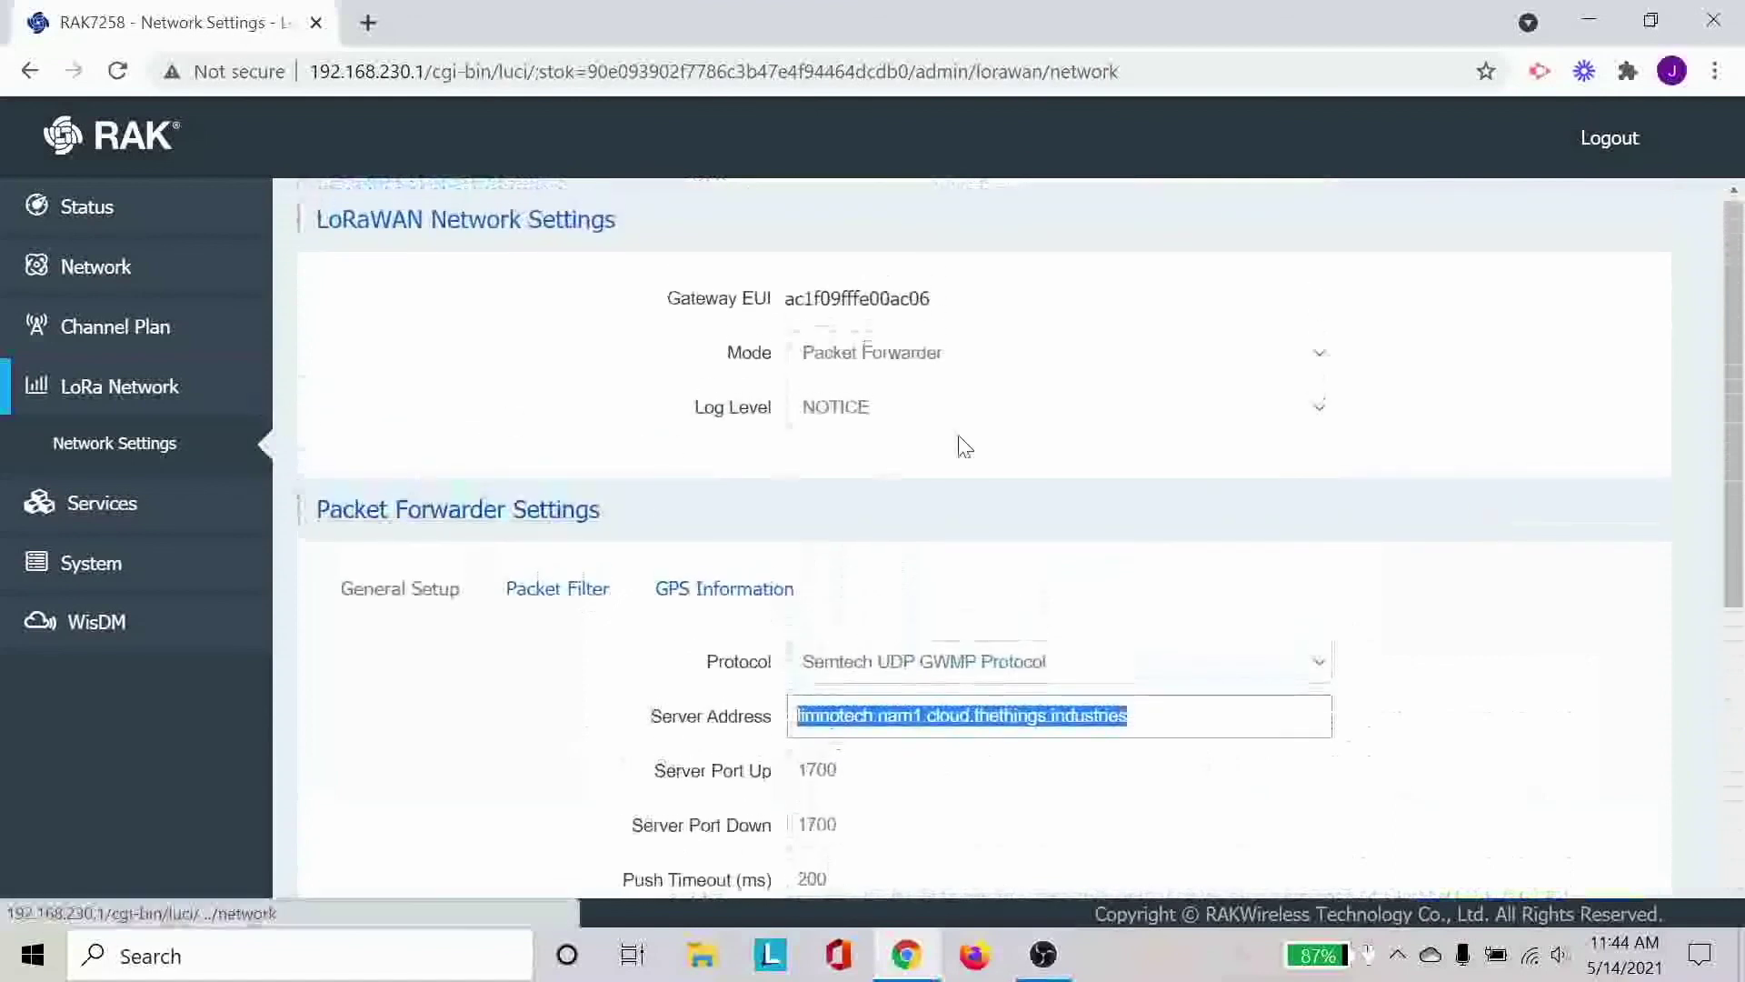
scroll(963, 446, "down", 6)
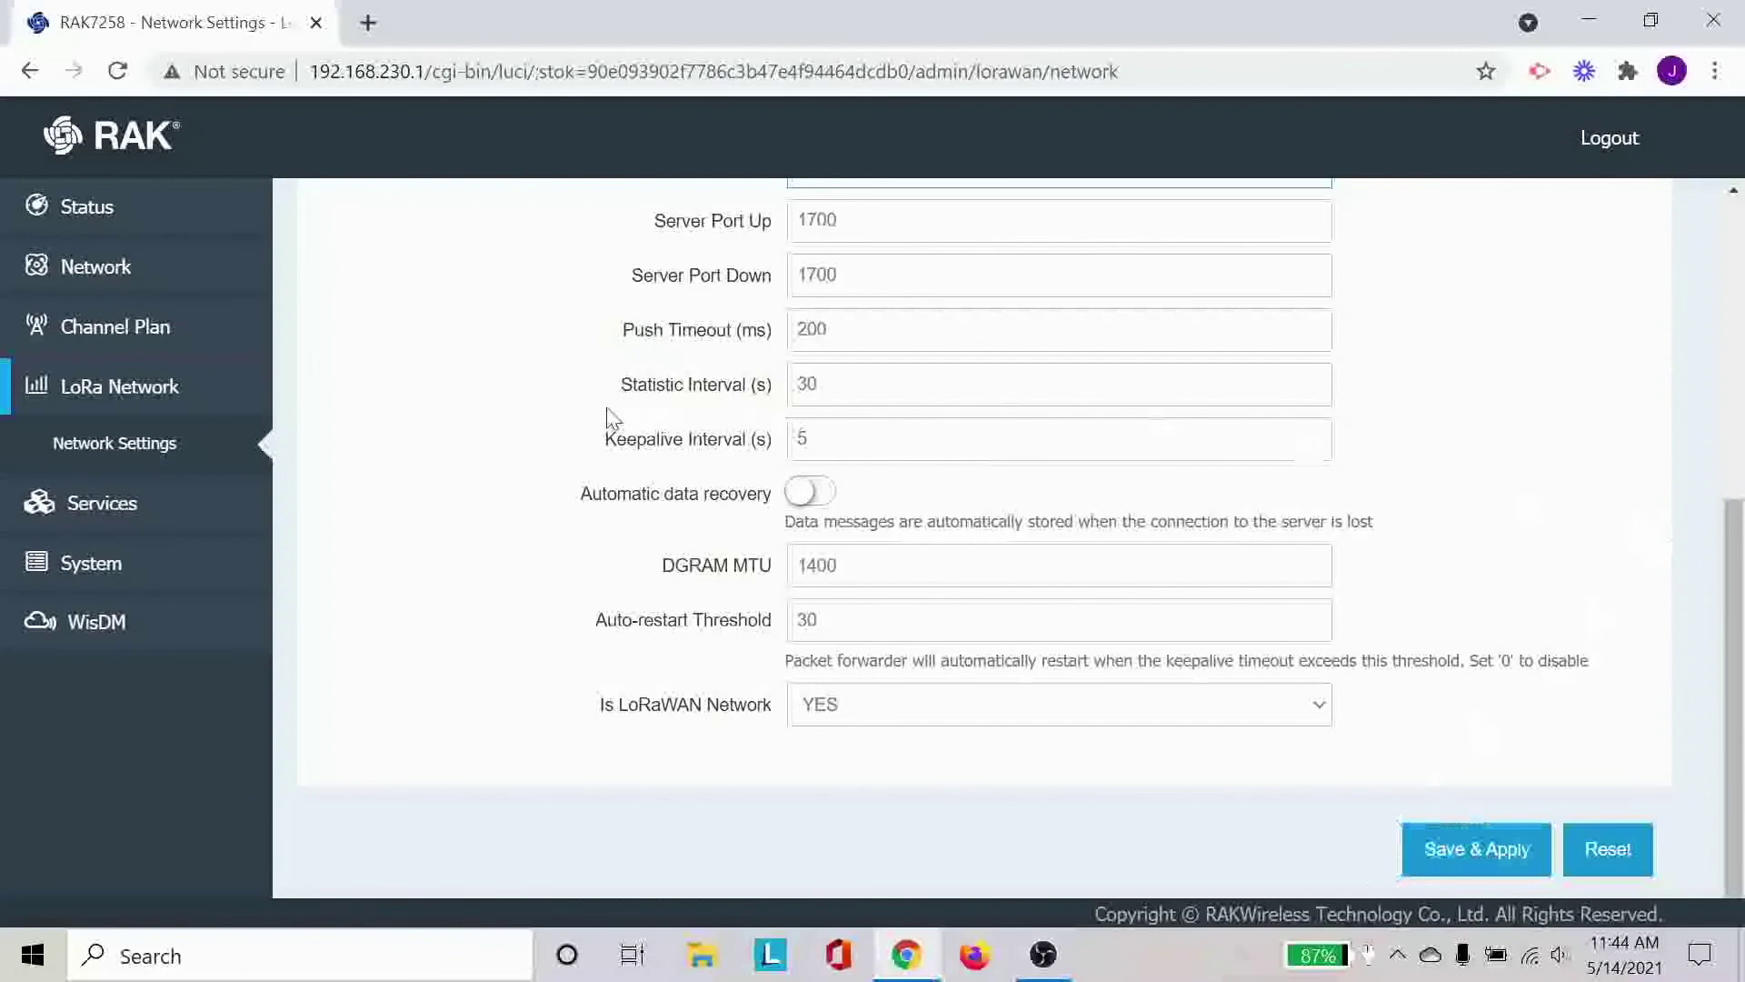
scroll(608, 416, "up", 6)
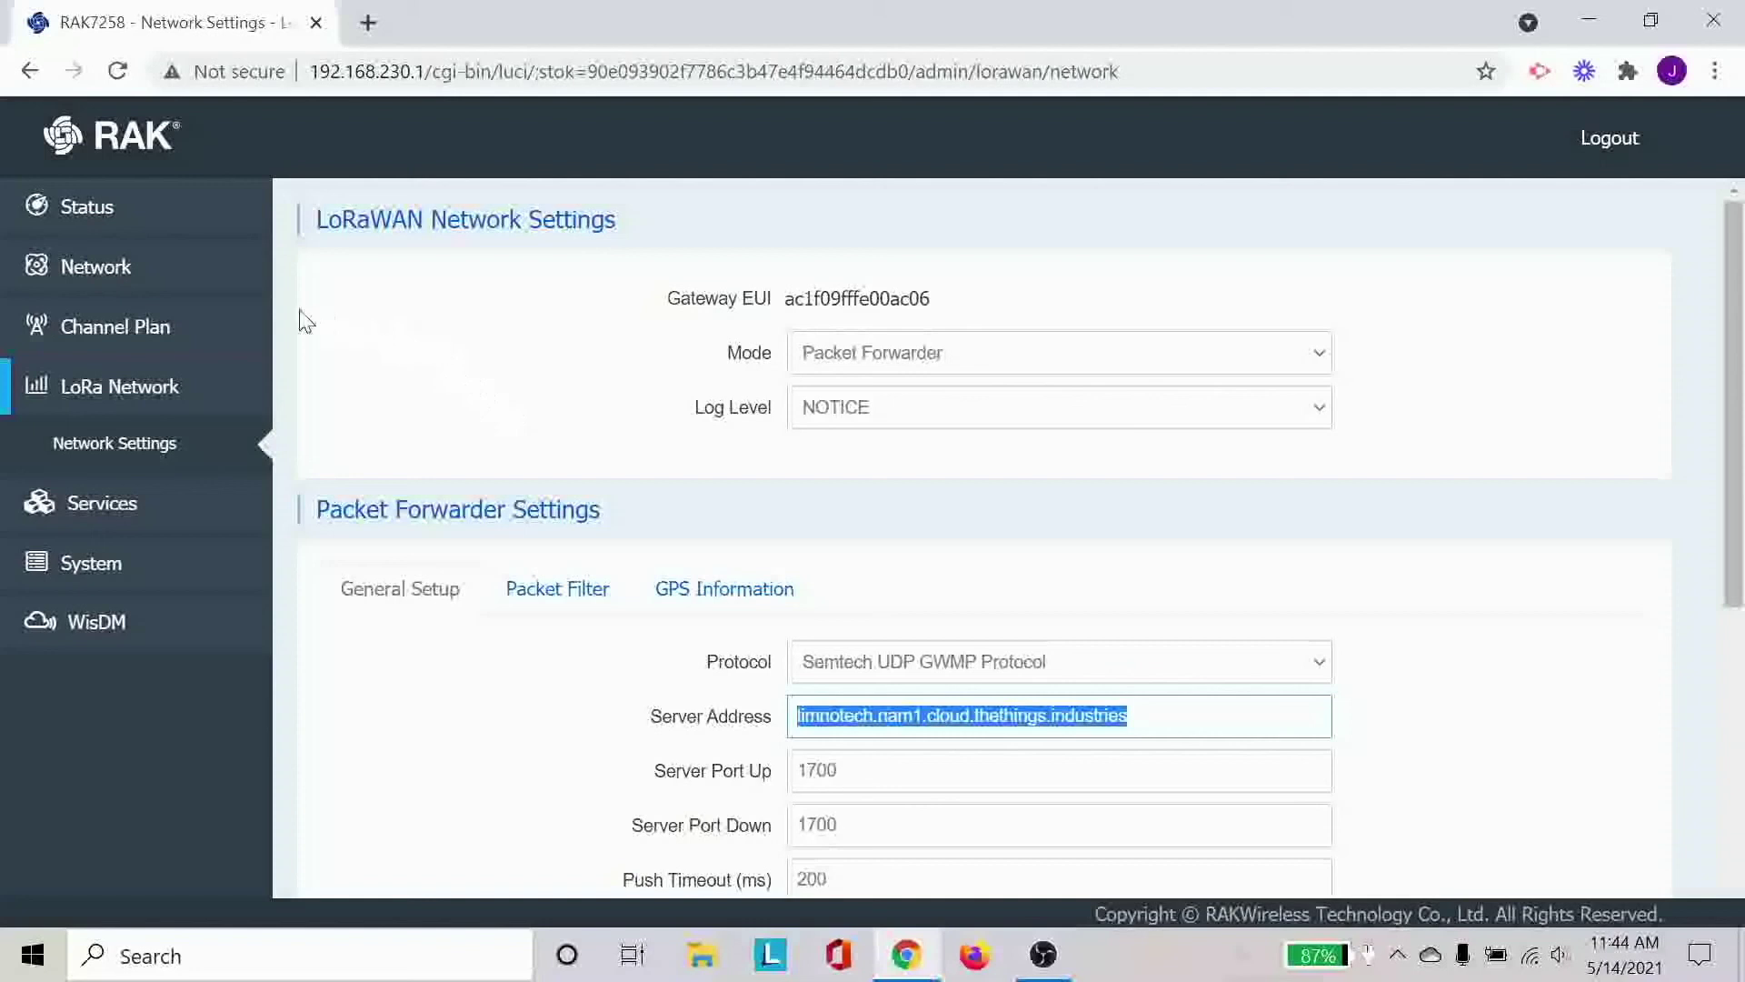
left_click(229, 292)
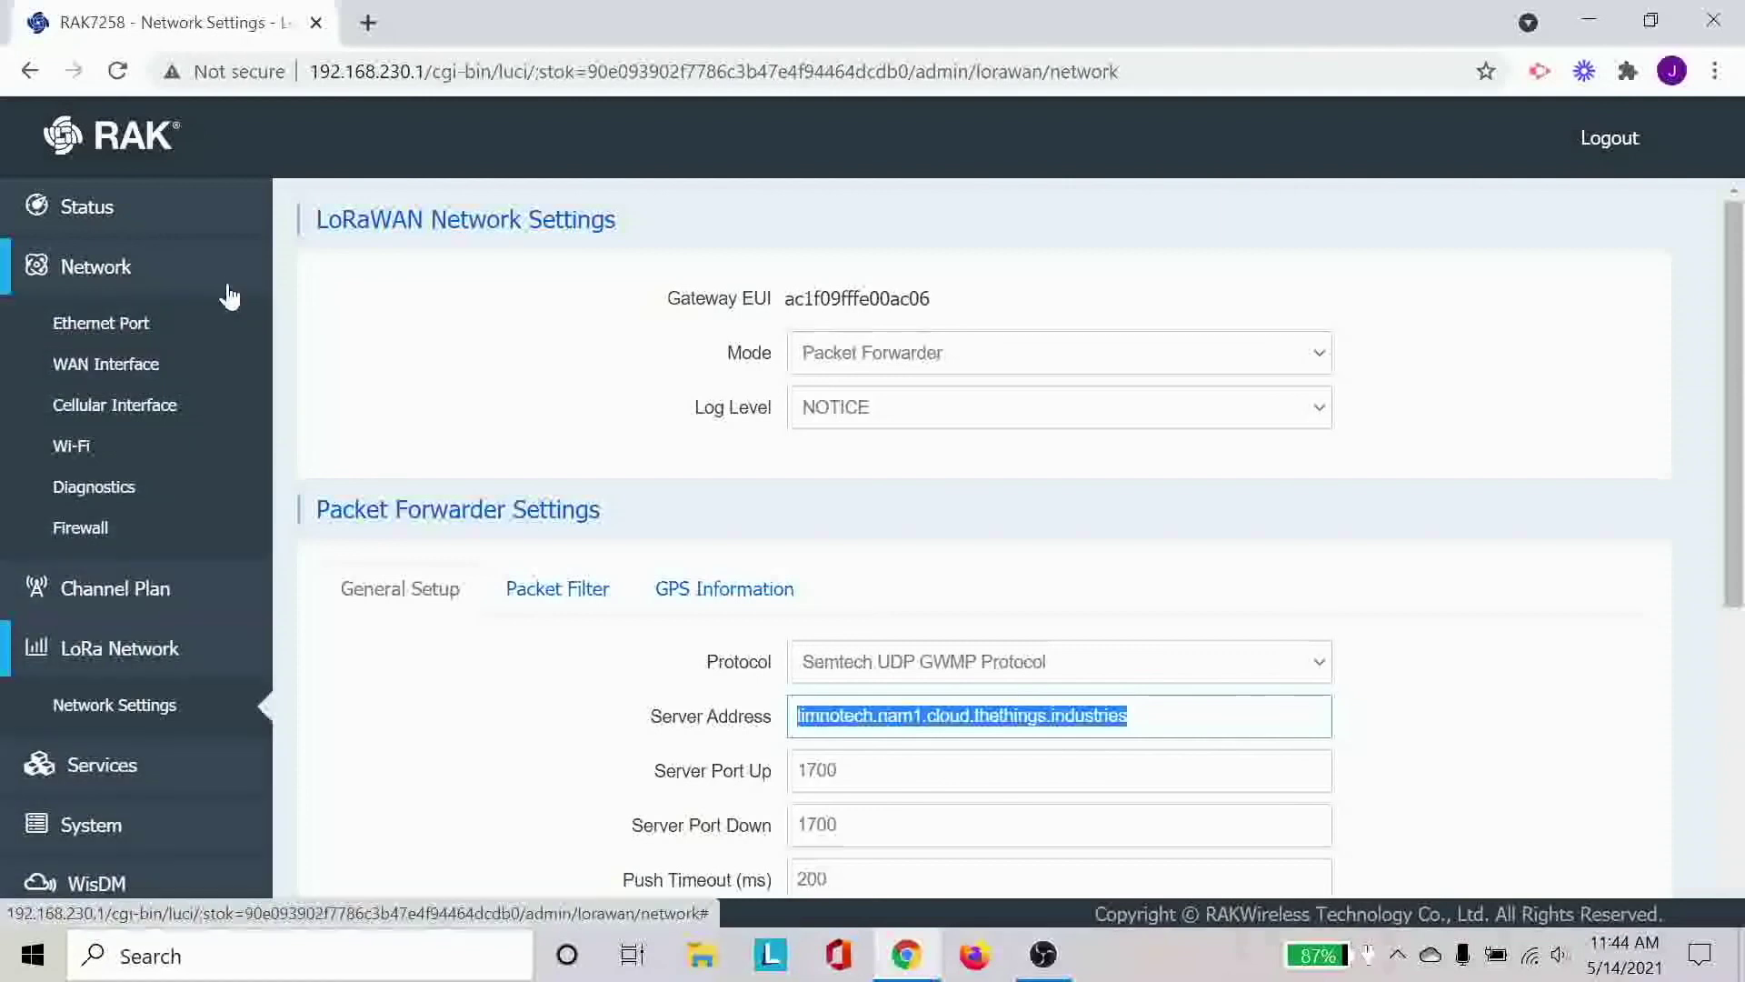
Open the Cellular Interface page to view LTE enabled, its IPv4 address and the blank APN.
left_click(195, 406)
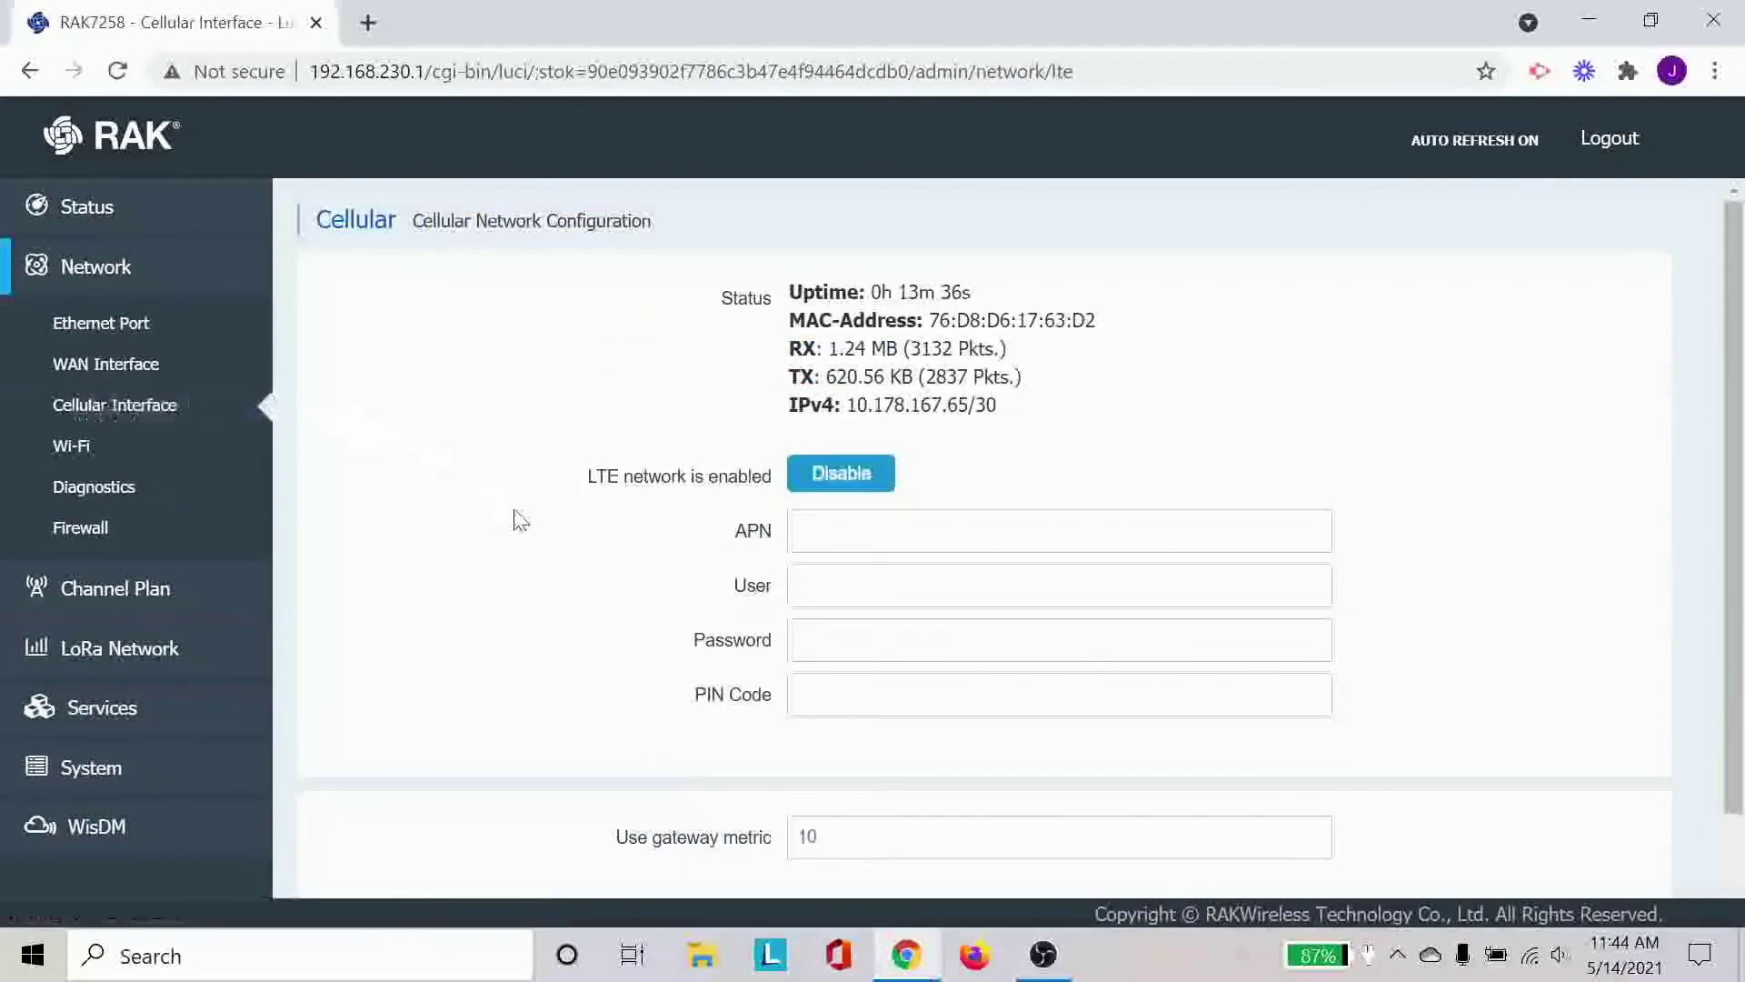
scroll(514, 518, "down", 1)
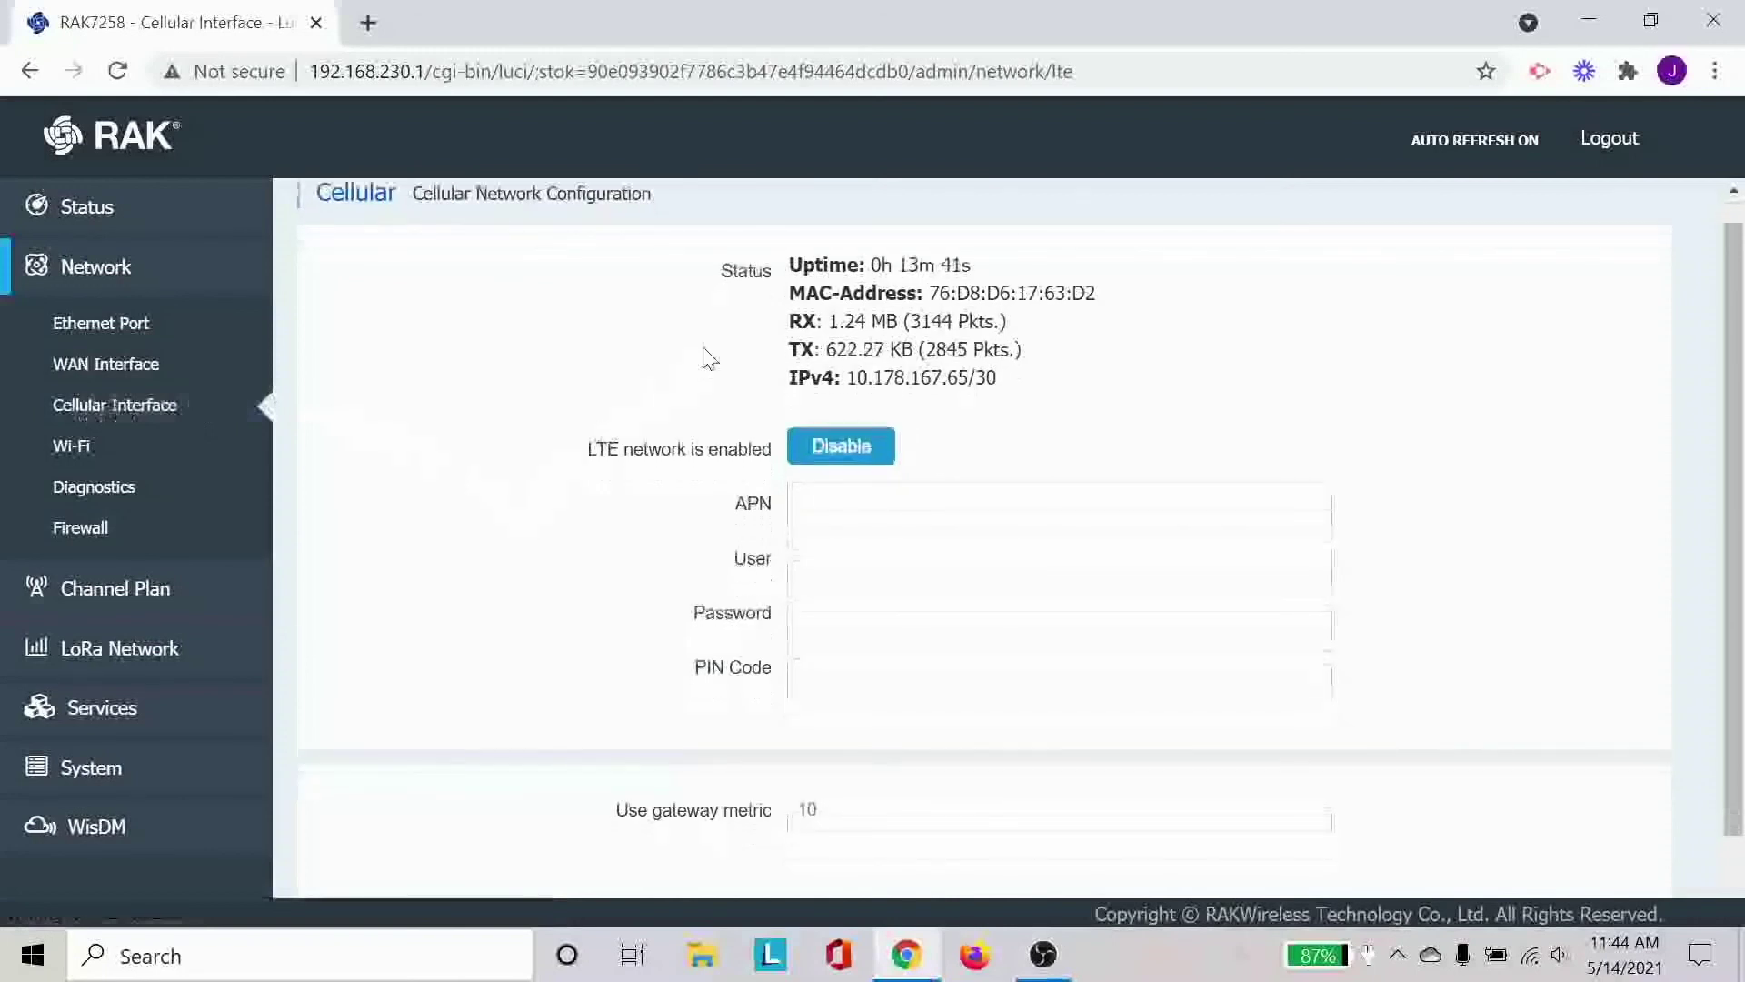